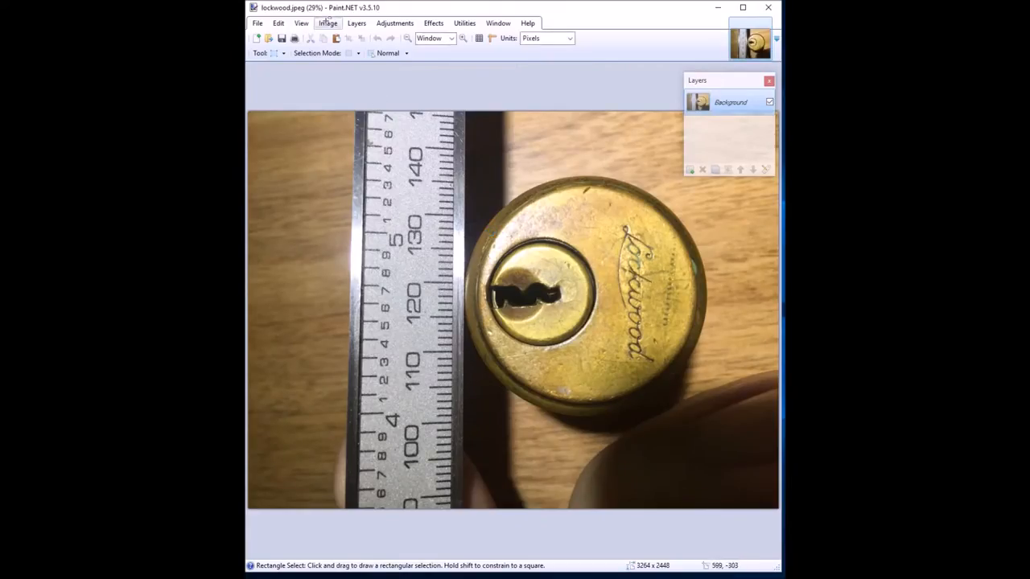
# Step: Rotate the lock photo 90° clockwise so the ruler sits across the top
pyautogui.click(327, 22)
pyautogui.click(344, 103)
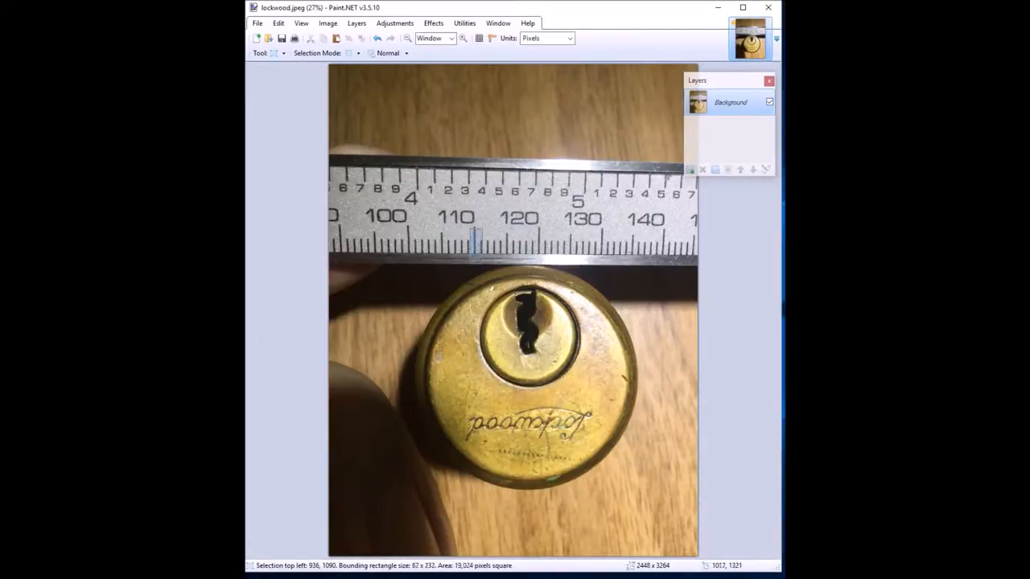
# Step: Copy the keyhole with the ruler ticks above it into a new image
pyautogui.moveTo(509, 314); pyautogui.dragTo(565, 378)
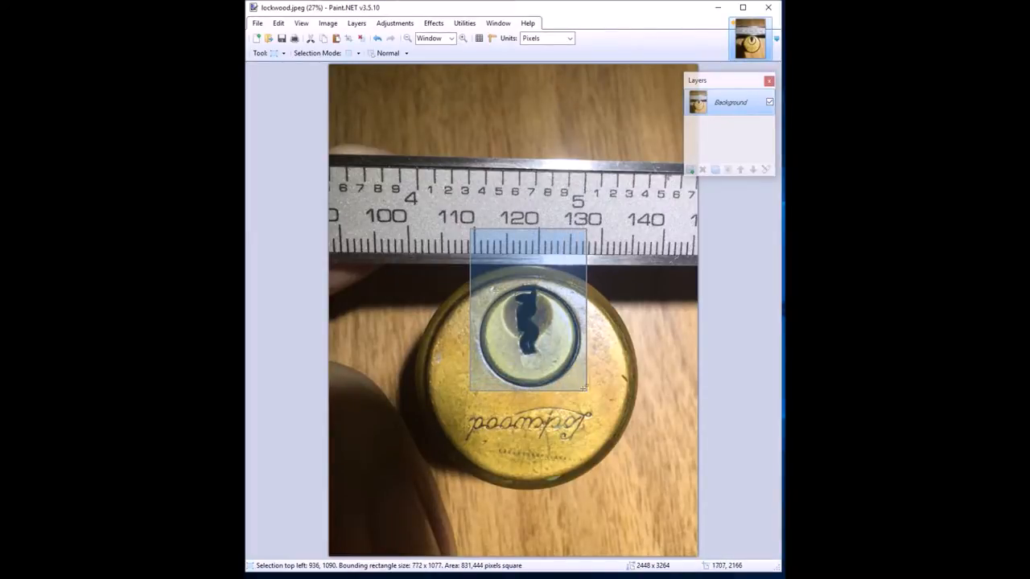
pyautogui.click(283, 25)
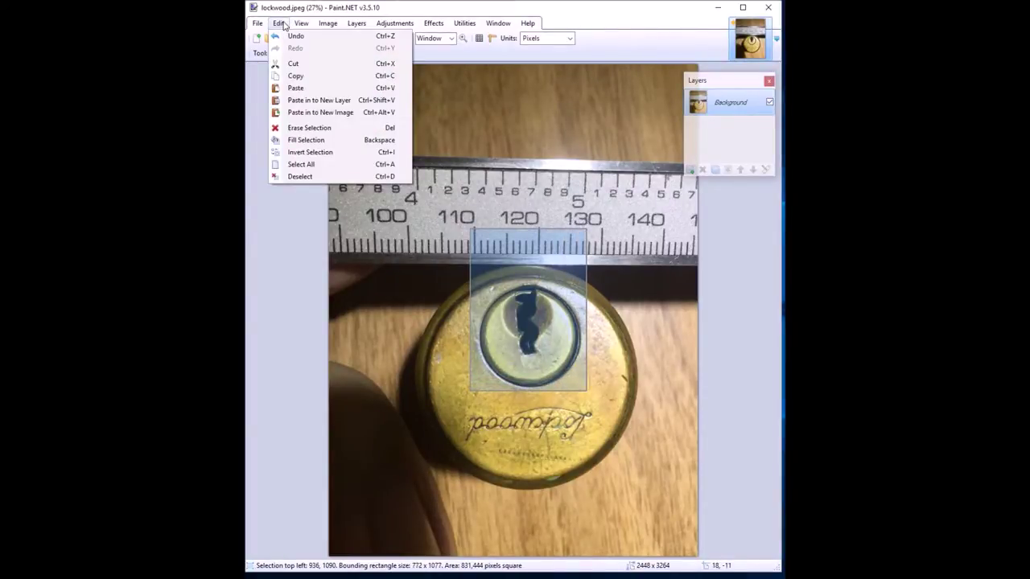
pyautogui.click(288, 76)
pyautogui.click(278, 23)
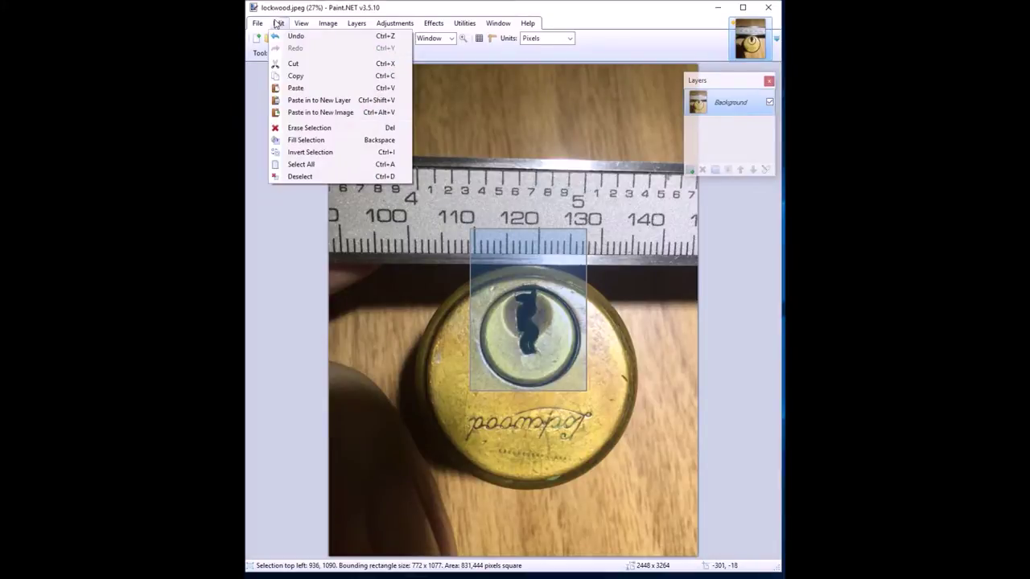
pyautogui.click(306, 118)
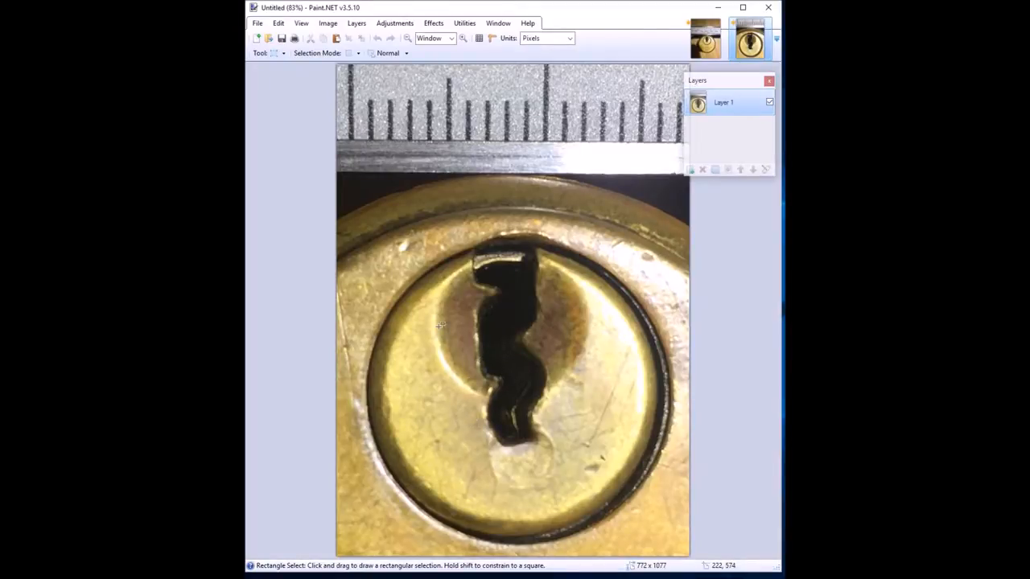
# Step: Flip the keyhole image horizontally
pyautogui.click(333, 25)
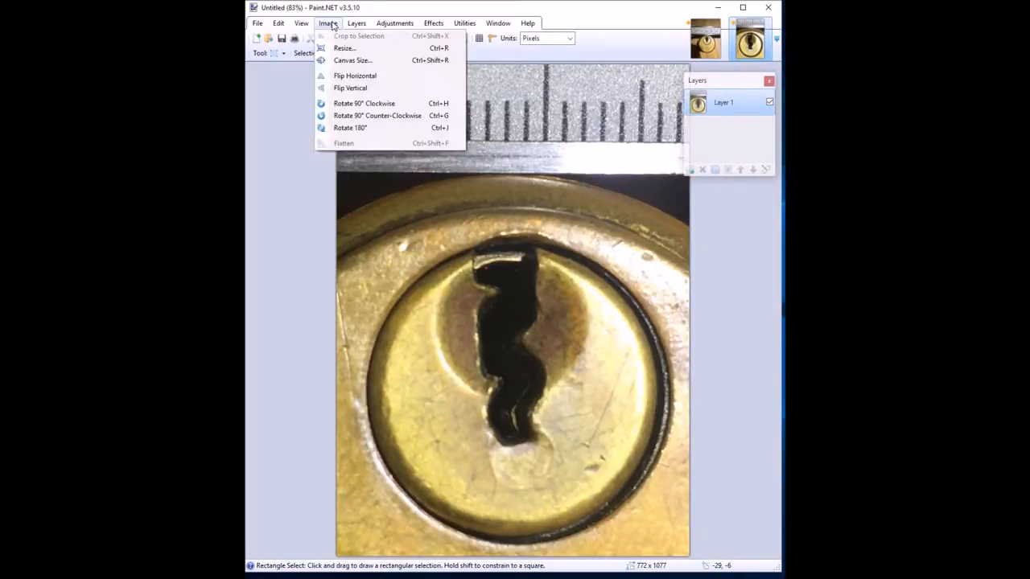
pyautogui.click(326, 80)
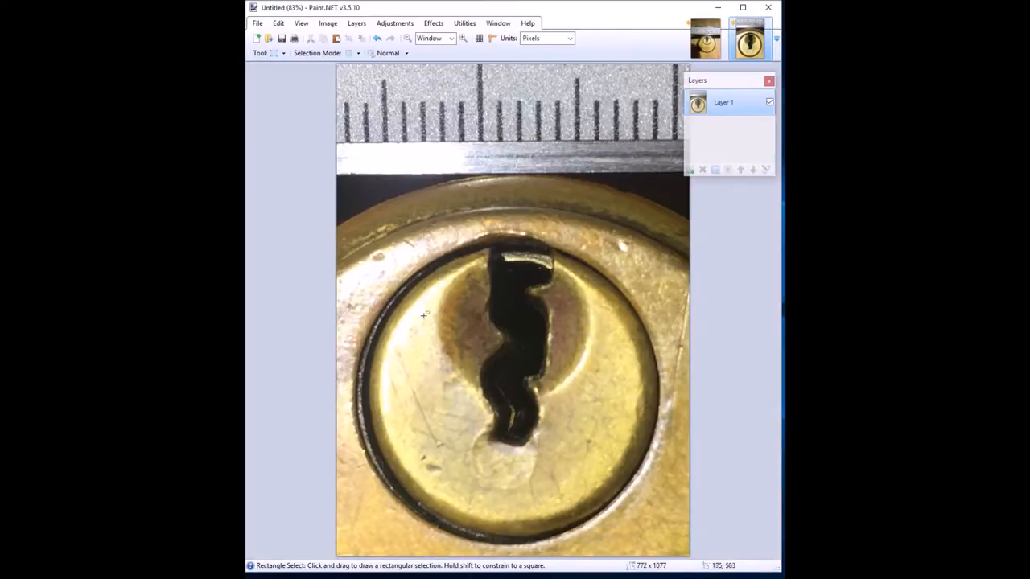
# Step: Raise brightness and contrast to leave a black keyway on a bleached white face
pyautogui.click(393, 24)
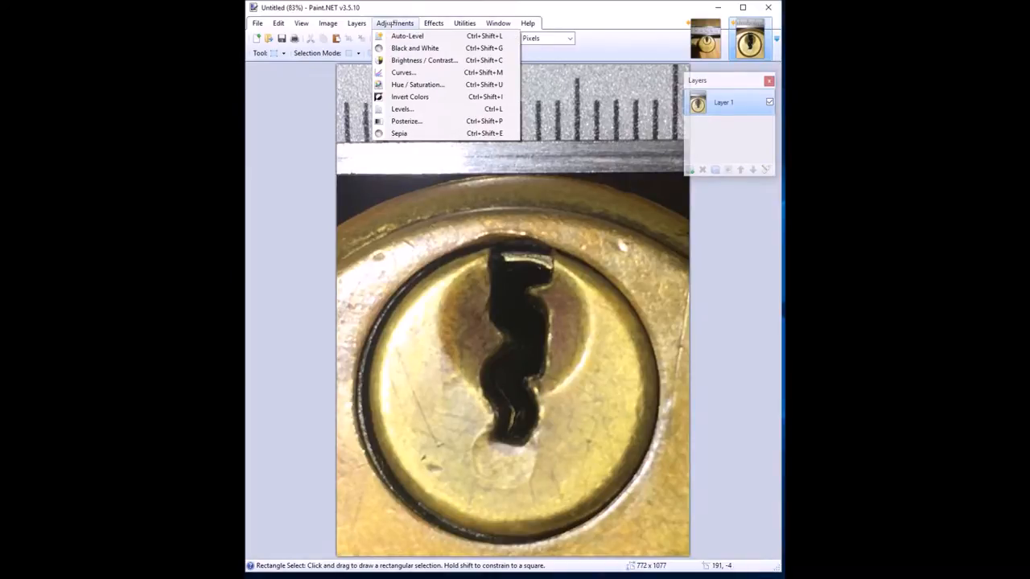
pyautogui.click(394, 61)
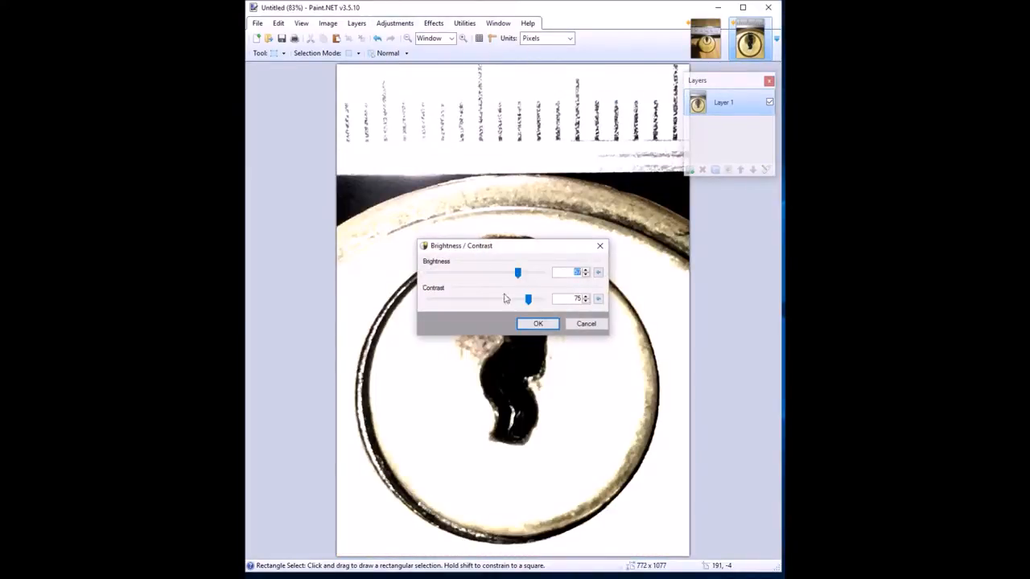
pyautogui.click(539, 324)
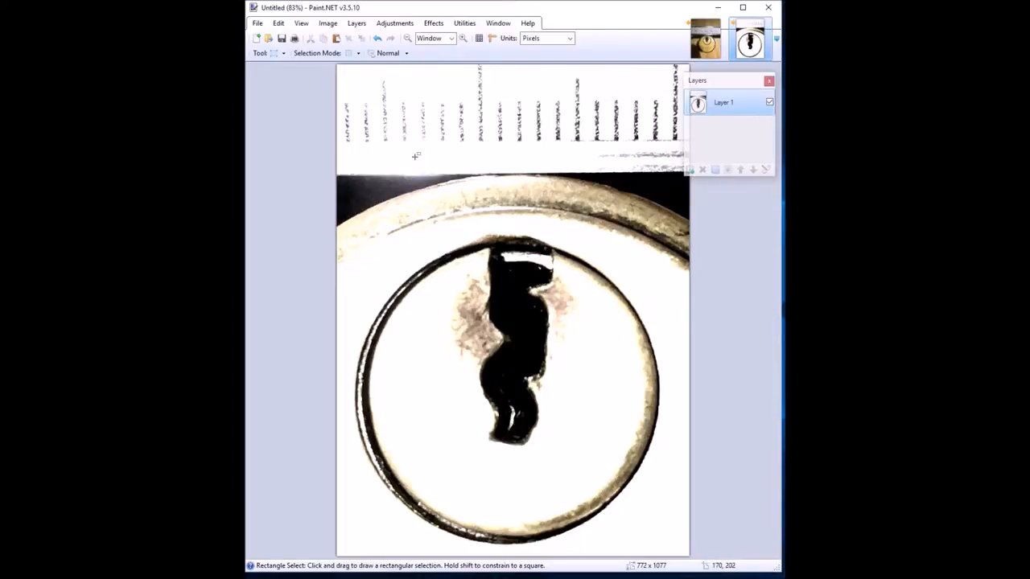
pyautogui.click(388, 24)
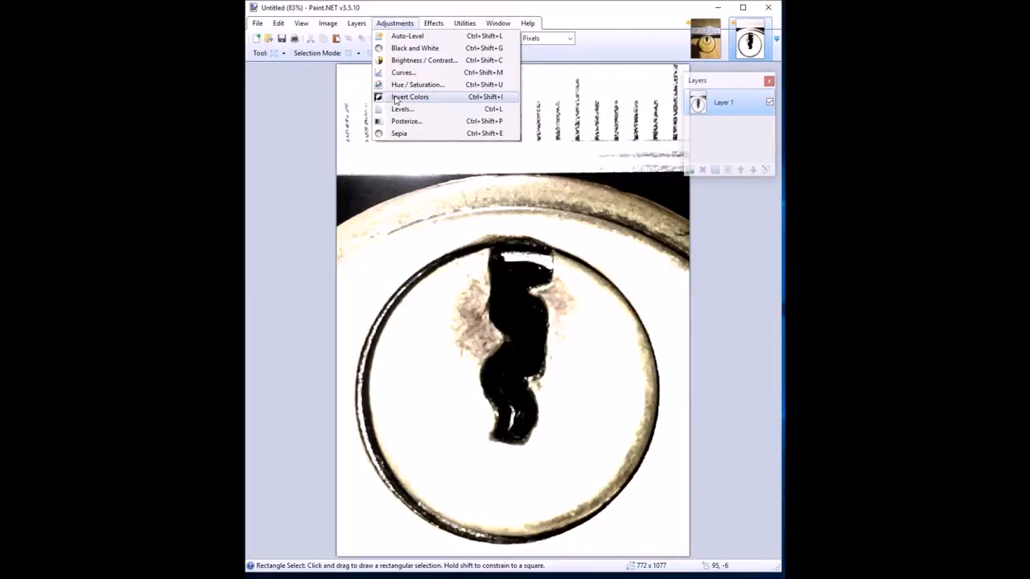
# Step: Invert the colours to a white keyway on black and start Save As
pyautogui.click(395, 98)
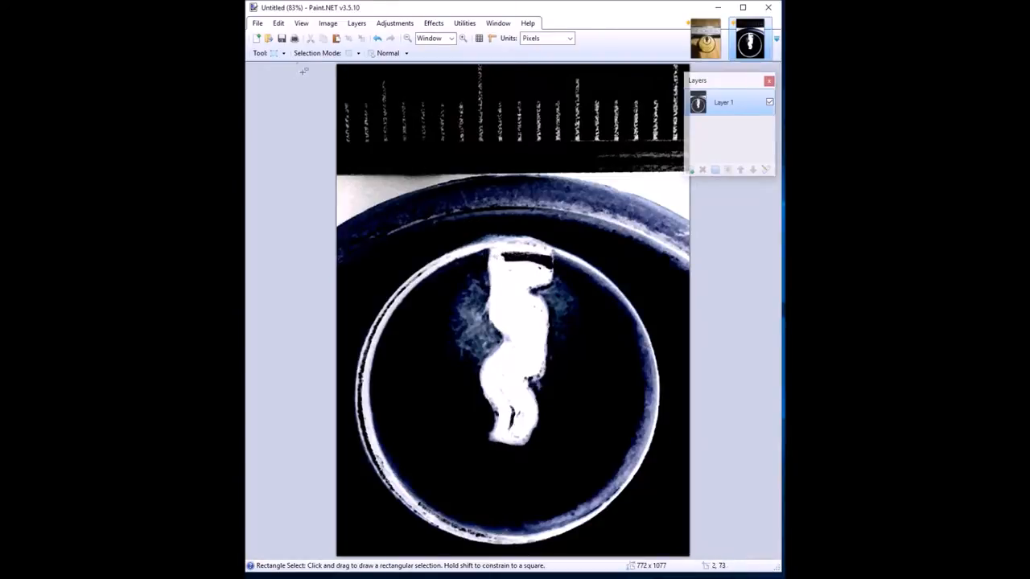
pyautogui.click(258, 27)
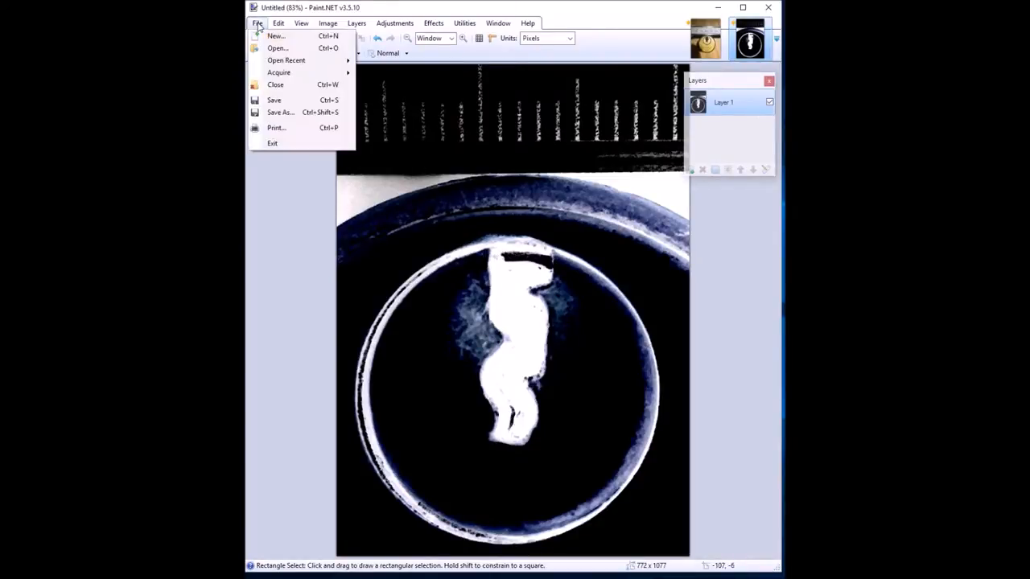
pyautogui.click(279, 113)
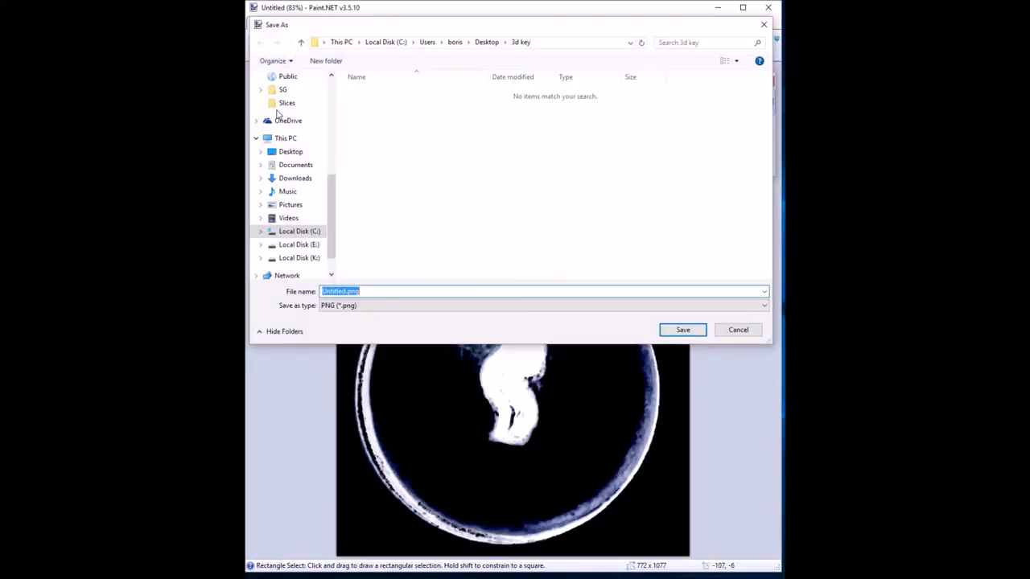
# Step: Save the image as keyway1.png with default PNG settings
pyautogui.click(352, 292)
pyautogui.moveTo(347, 291); pyautogui.dragTo(299, 280)
pyautogui.moveTo(286, 276)
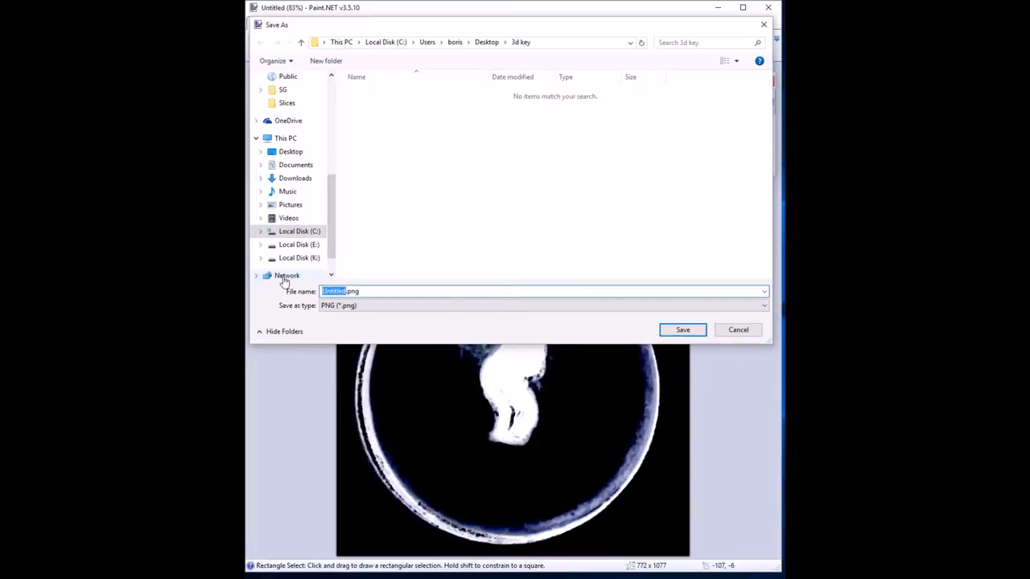
pyautogui.write('keyway1')
pyautogui.click(696, 335)
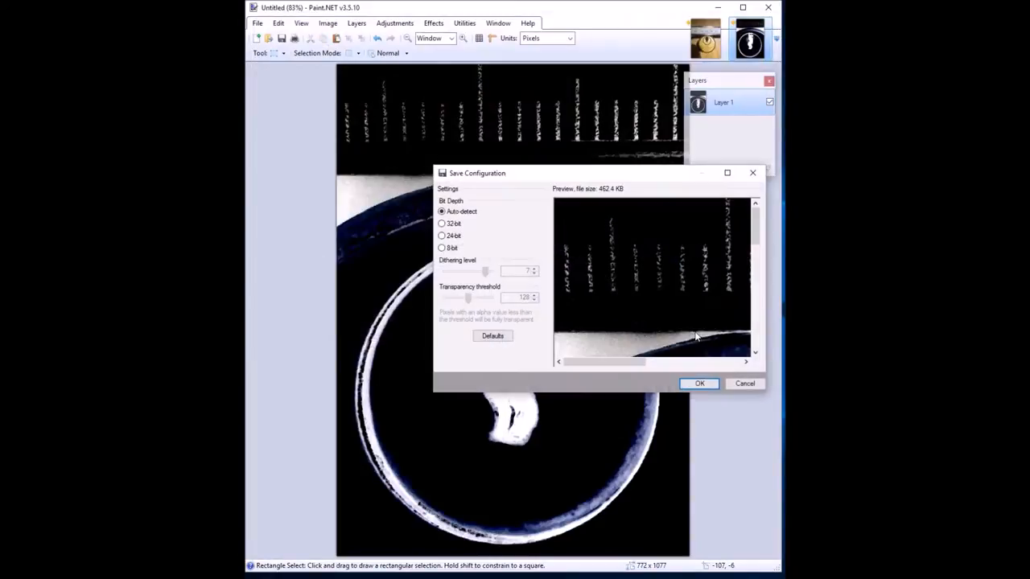
pyautogui.click(702, 385)
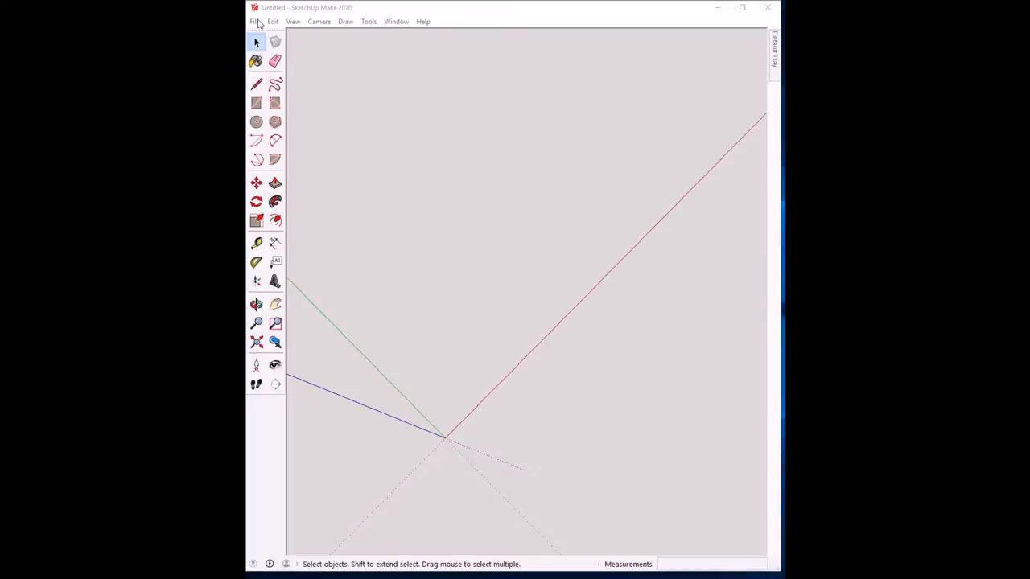
# Step: Import keyway1.png as an image into the SketchUp model
pyautogui.click(255, 21)
pyautogui.click(310, 170)
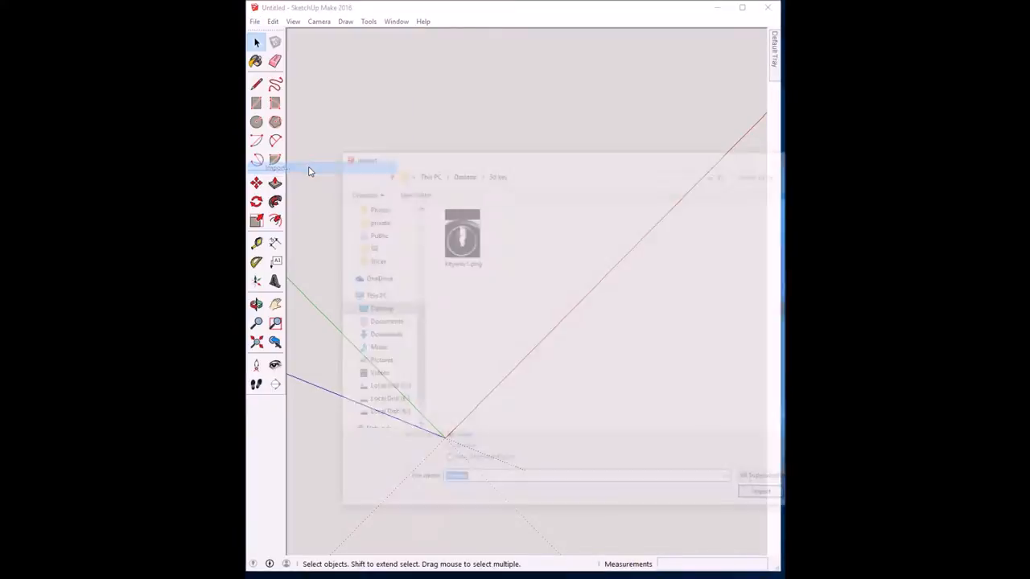
pyautogui.click(465, 247)
pyautogui.doubleClick(465, 246)
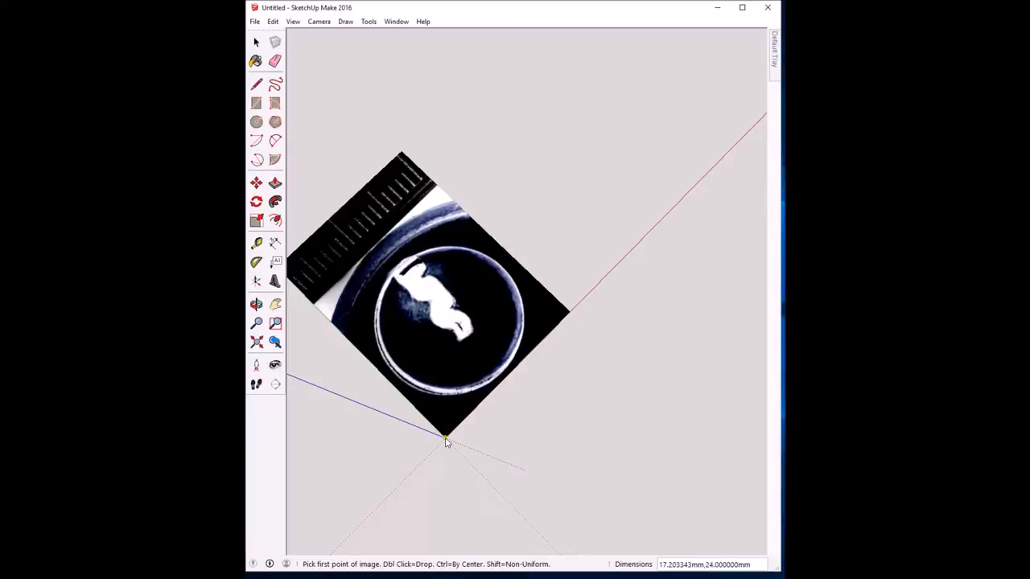
# Step: Place the image with its first corner at the origin and size it
pyautogui.click(445, 440)
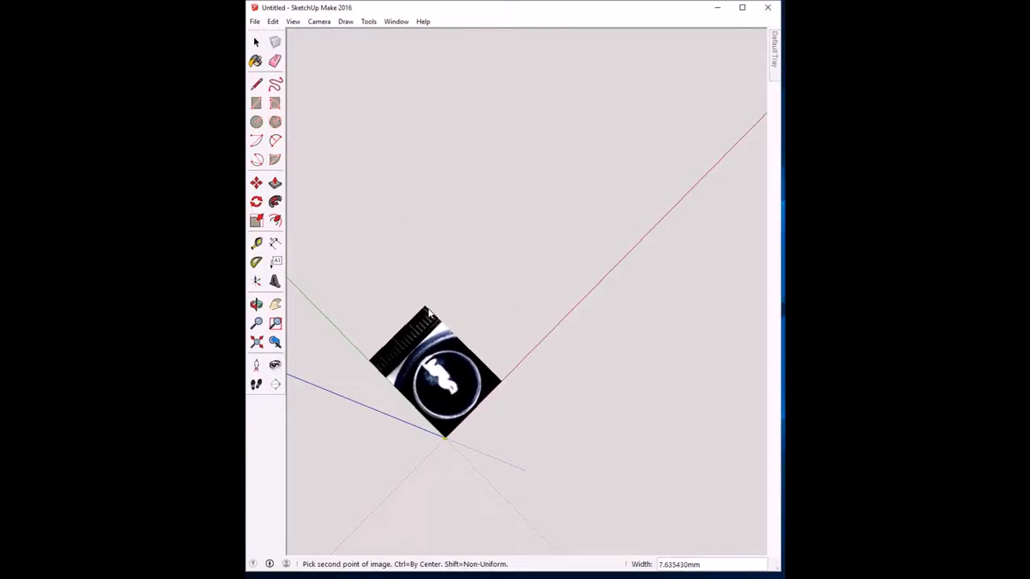
pyautogui.click(432, 278)
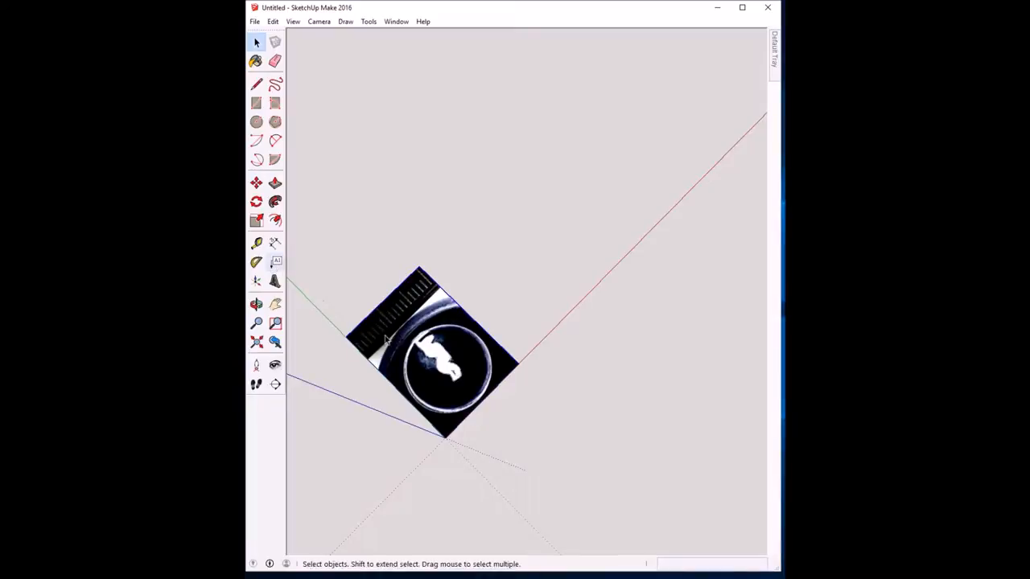
pyautogui.scroll(2, 403, 302)
pyautogui.scroll(3, 385, 339)
pyautogui.scroll(1, 386, 340)
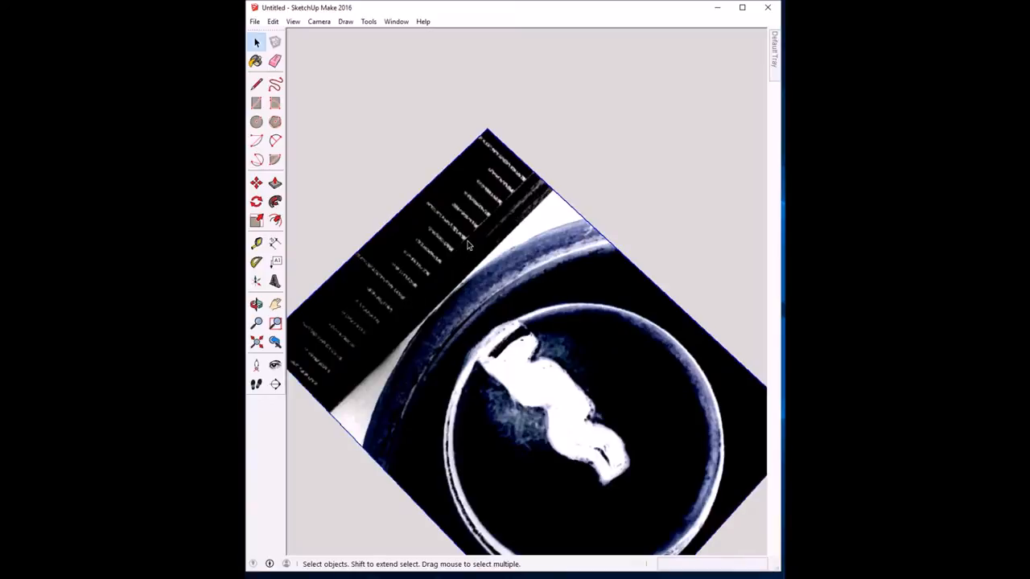
# Step: Measure between ruler ticks and rescale the photo with the Scale tool
pyautogui.click(256, 242)
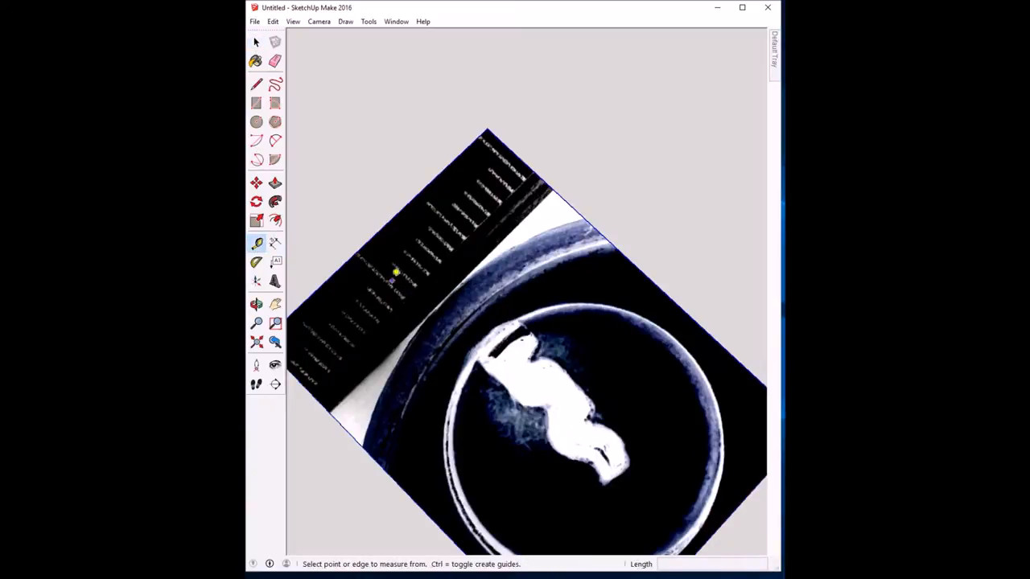
pyautogui.click(403, 298)
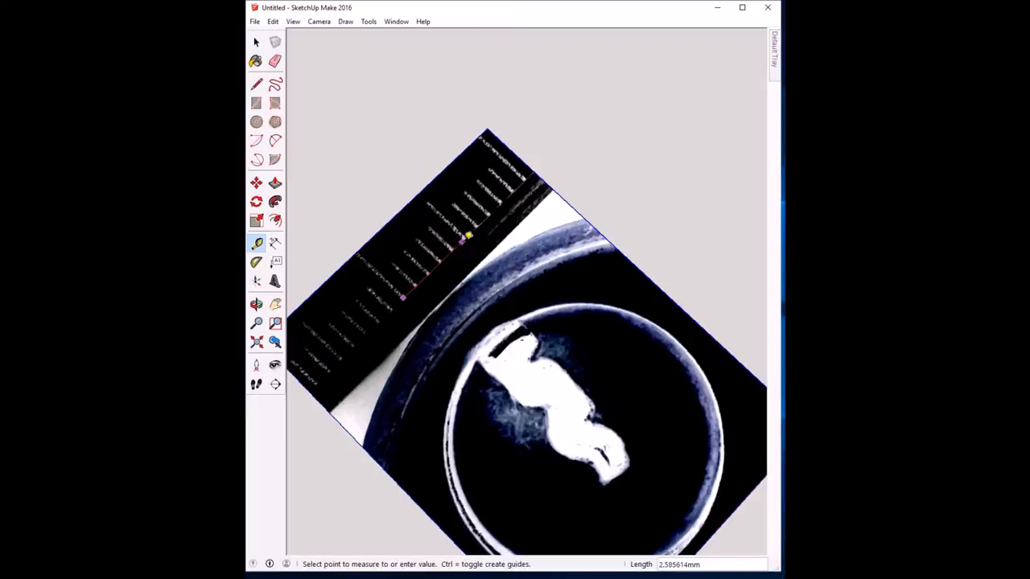
pyautogui.click(465, 236)
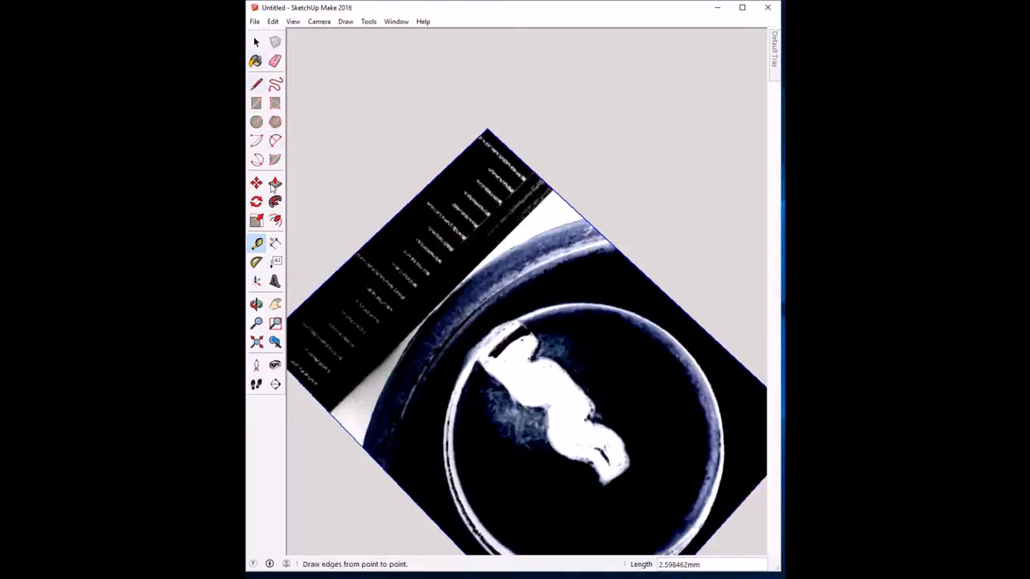
pyautogui.click(265, 222)
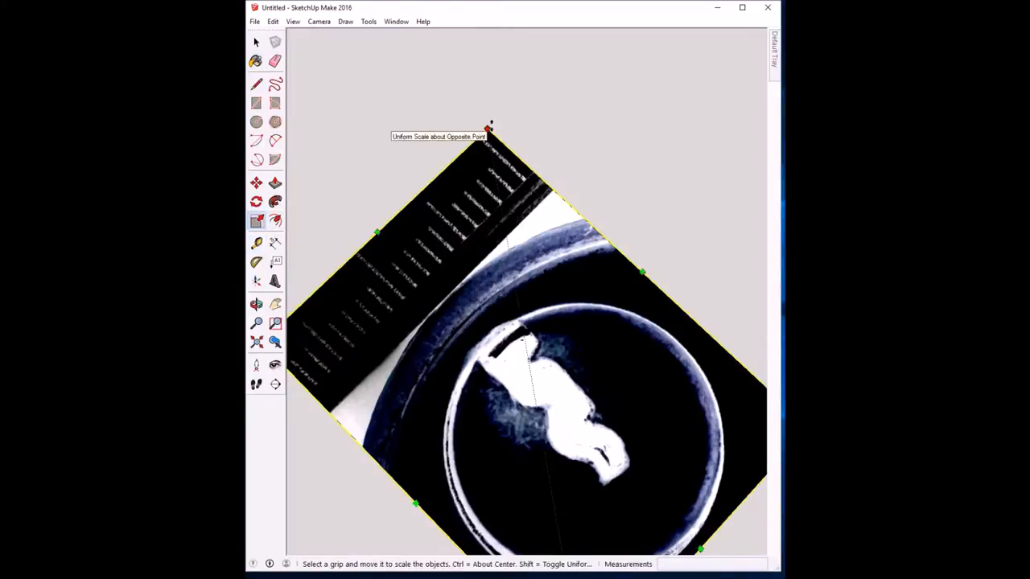
pyautogui.click(490, 127)
pyautogui.write('2')
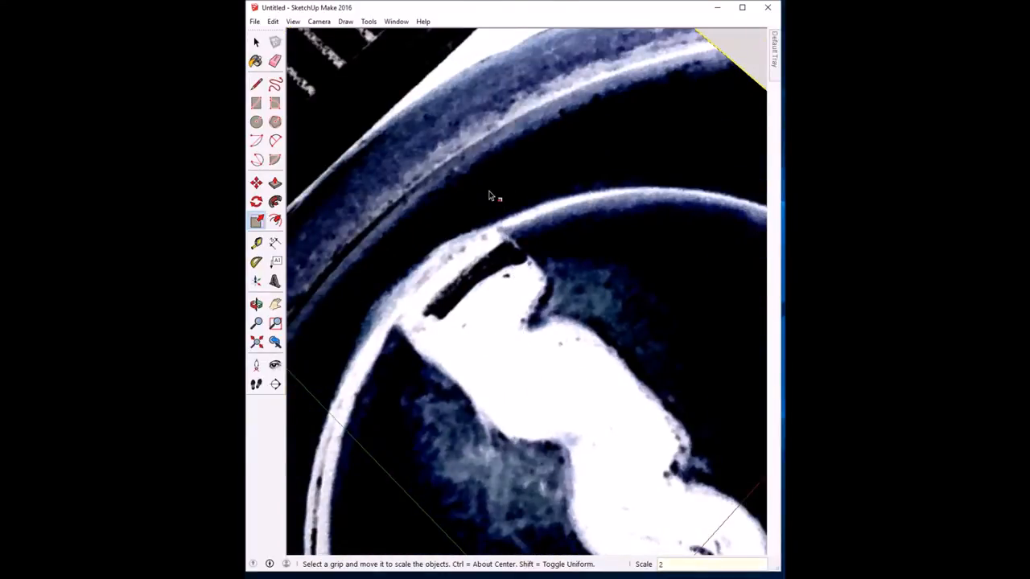
pyautogui.press('Return')
pyautogui.scroll(-2, 543, 198)
pyautogui.scroll(-2, 547, 201)
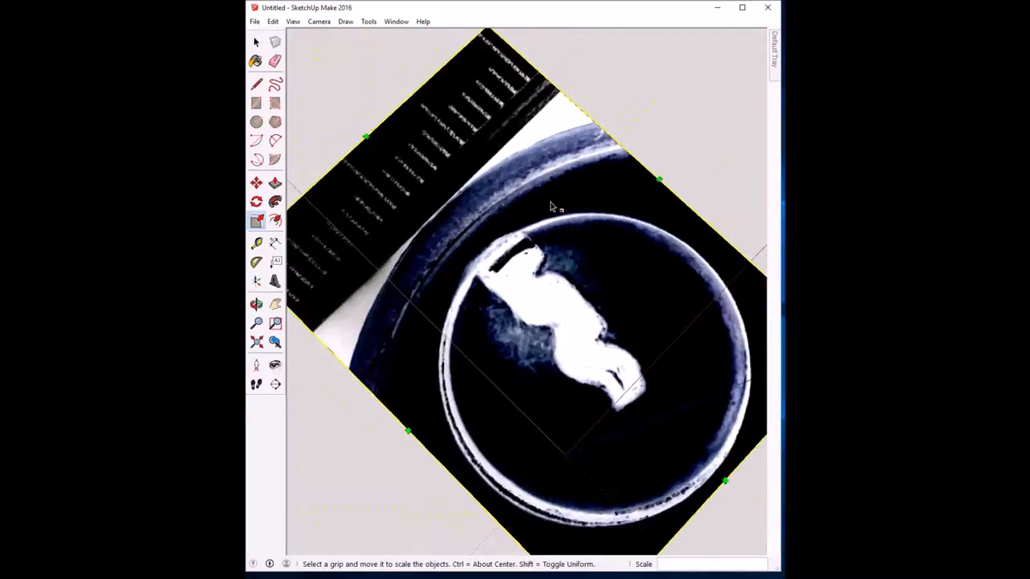
pyautogui.scroll(-2, 552, 206)
pyautogui.scroll(-2, 524, 196)
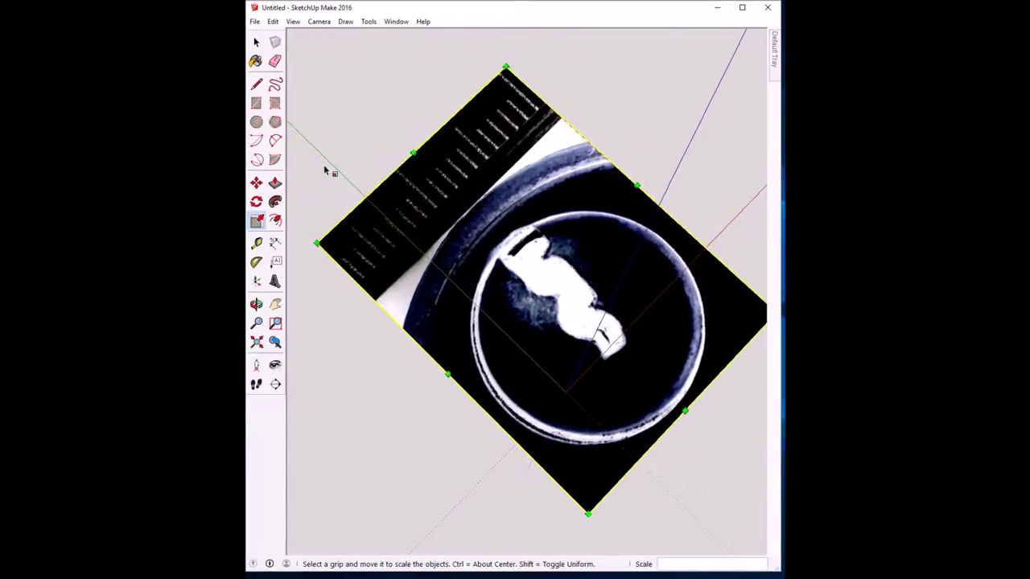
# Step: Re-measure the ruler marks and apply a 0.91 scale to the photo
pyautogui.click(257, 242)
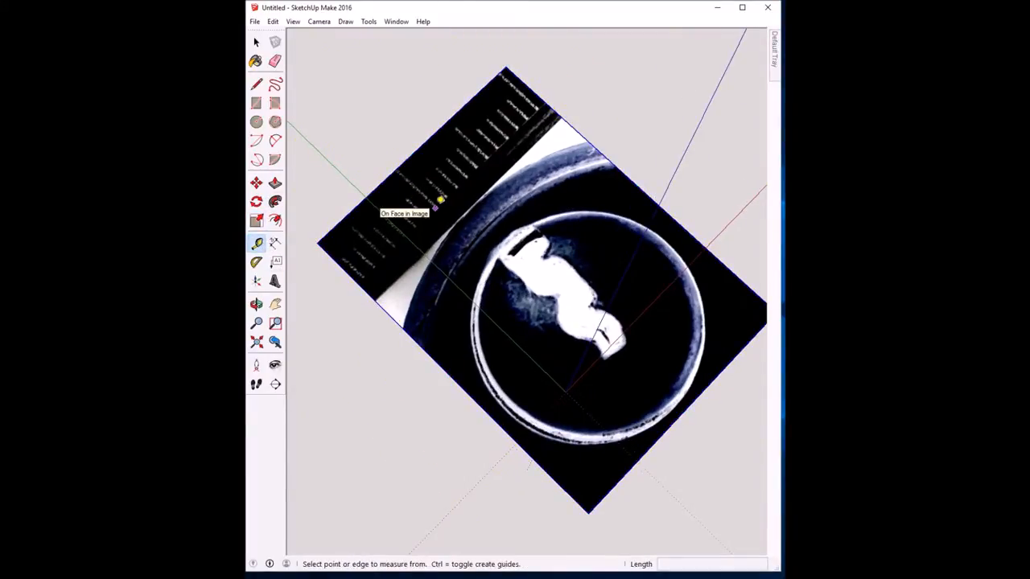
pyautogui.click(442, 200)
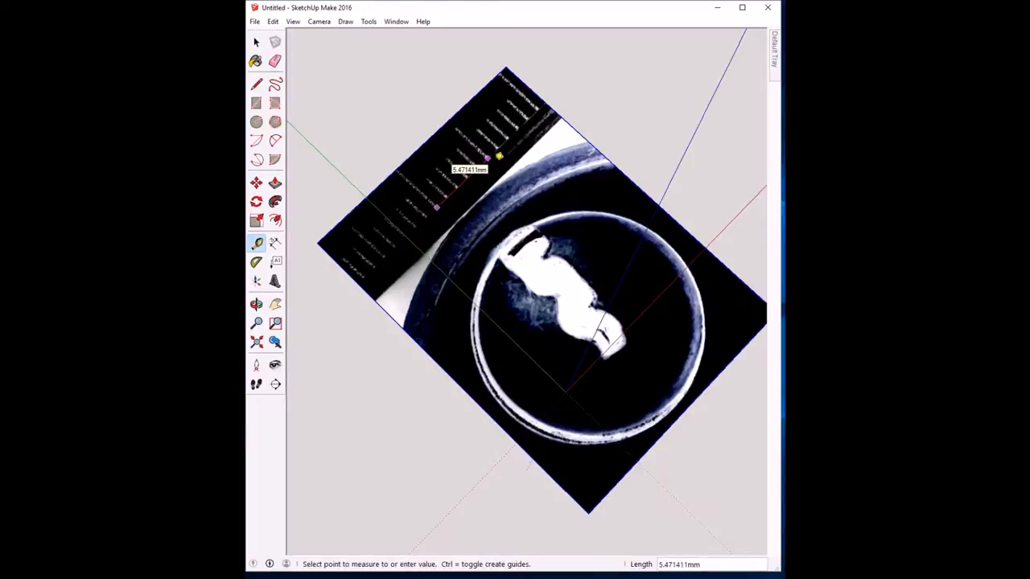
pyautogui.click(487, 157)
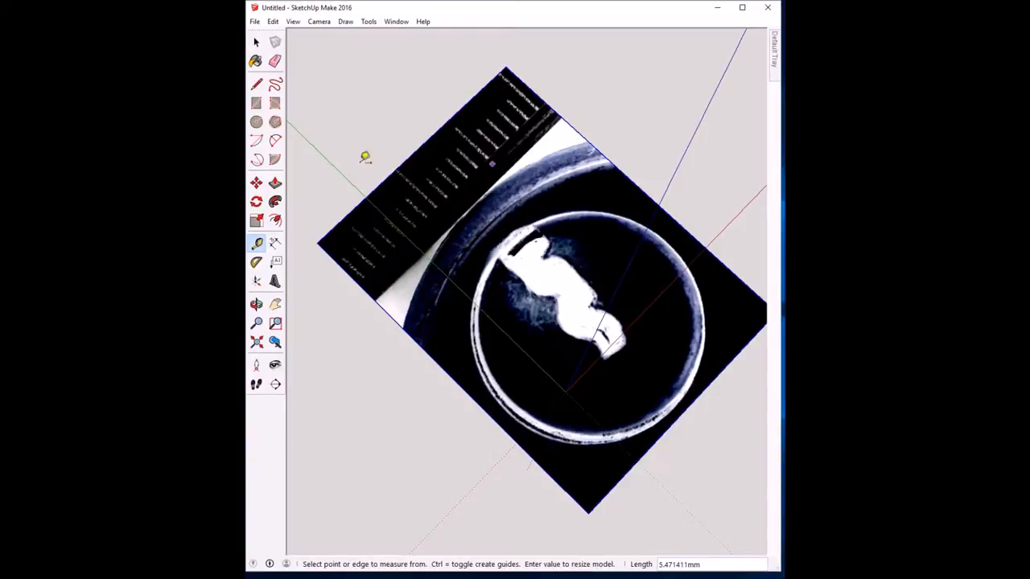
pyautogui.click(256, 220)
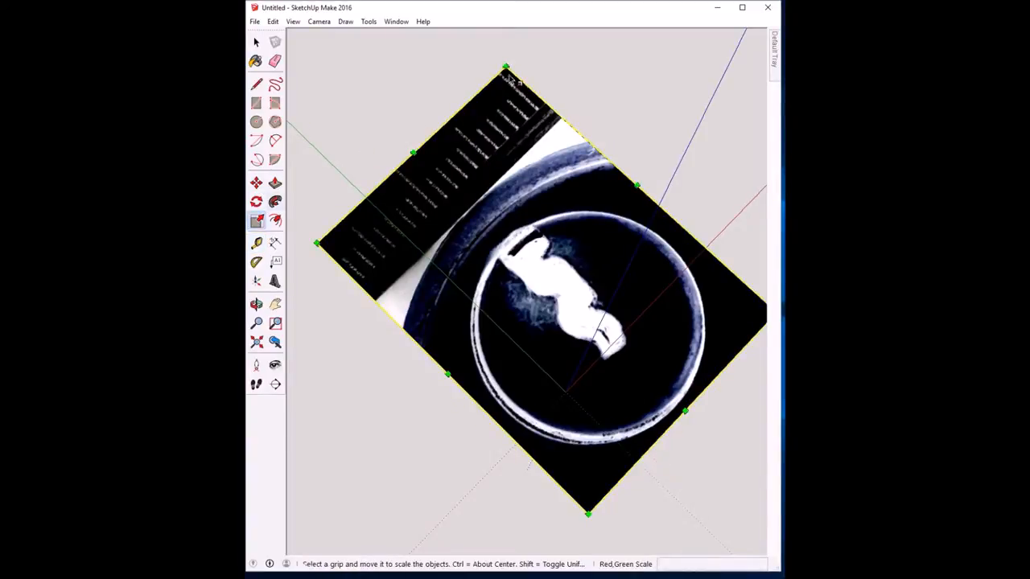
pyautogui.moveTo(506, 67); pyautogui.dragTo(507, 69)
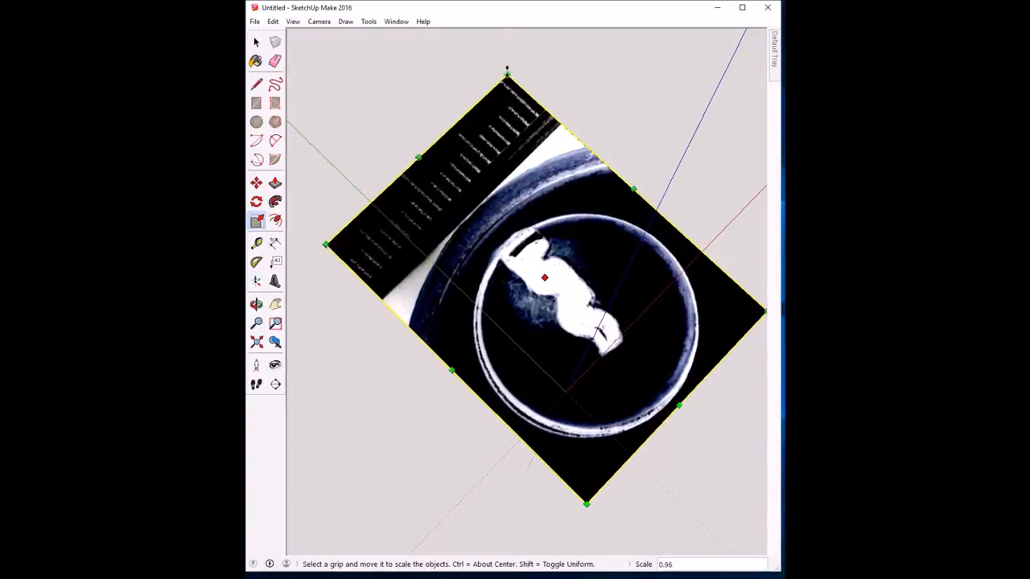
pyautogui.hotkey('ctrl', 'z')
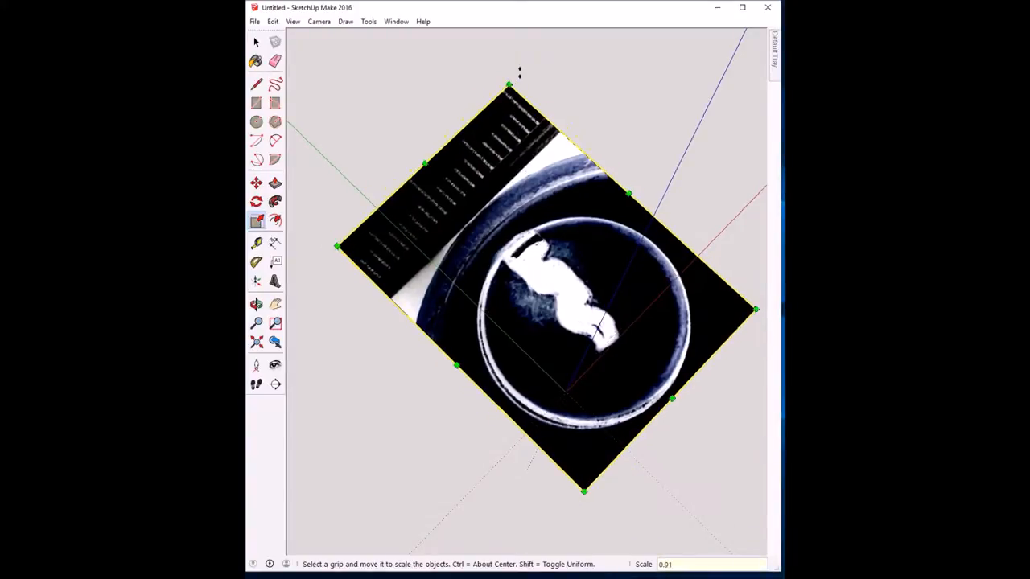
# Step: Check that the span between ruler markings now measures about 4.94 mm
pyautogui.click(257, 243)
pyautogui.scroll(3, 426, 211)
pyautogui.click(452, 214)
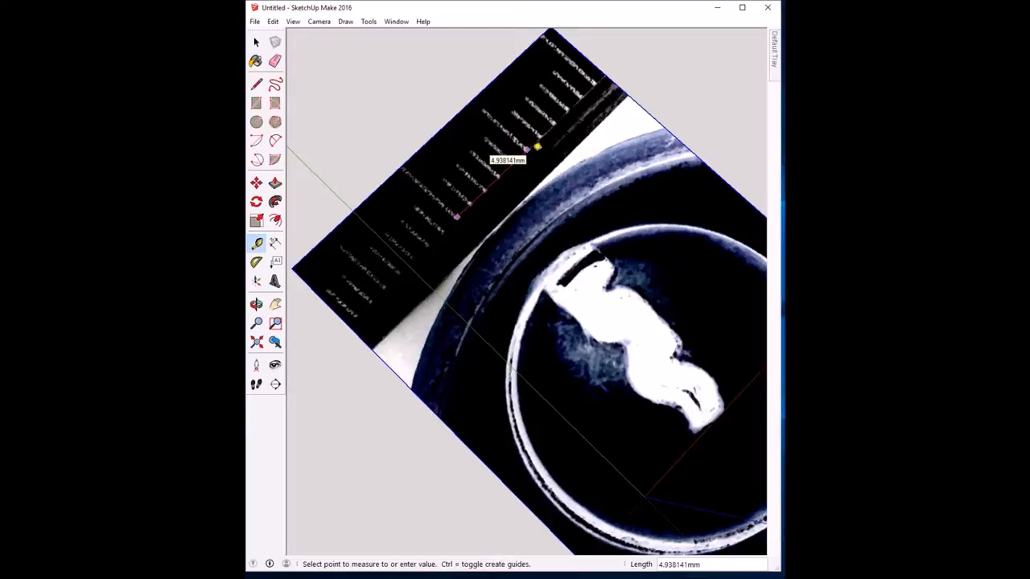
pyautogui.click(536, 148)
pyautogui.scroll(-1, 537, 211)
pyautogui.scroll(-1, 541, 216)
pyautogui.scroll(-1, 544, 218)
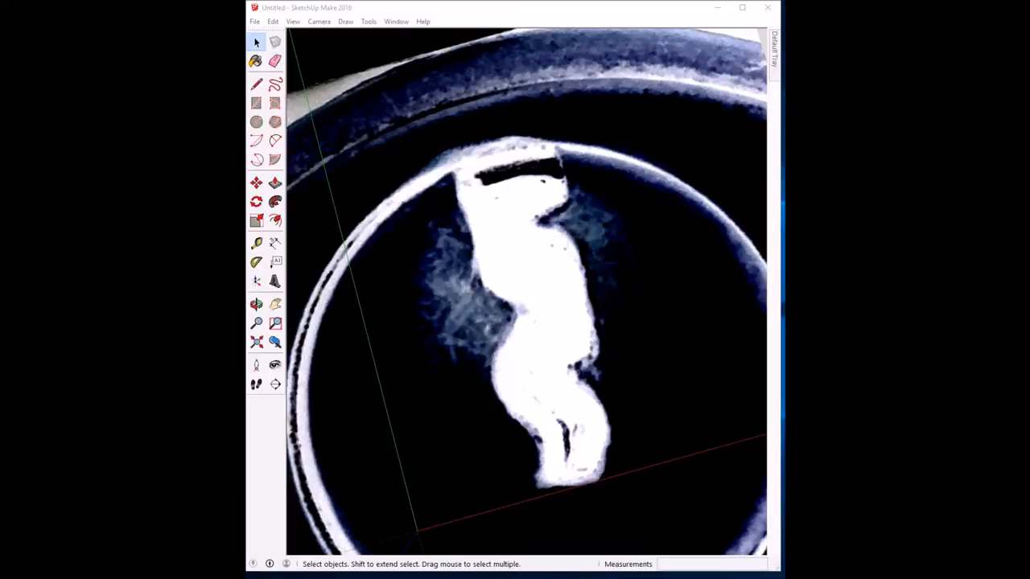
# Step: Trace the key slot's top and right edges down to its bottom with line segments
pyautogui.click(255, 83)
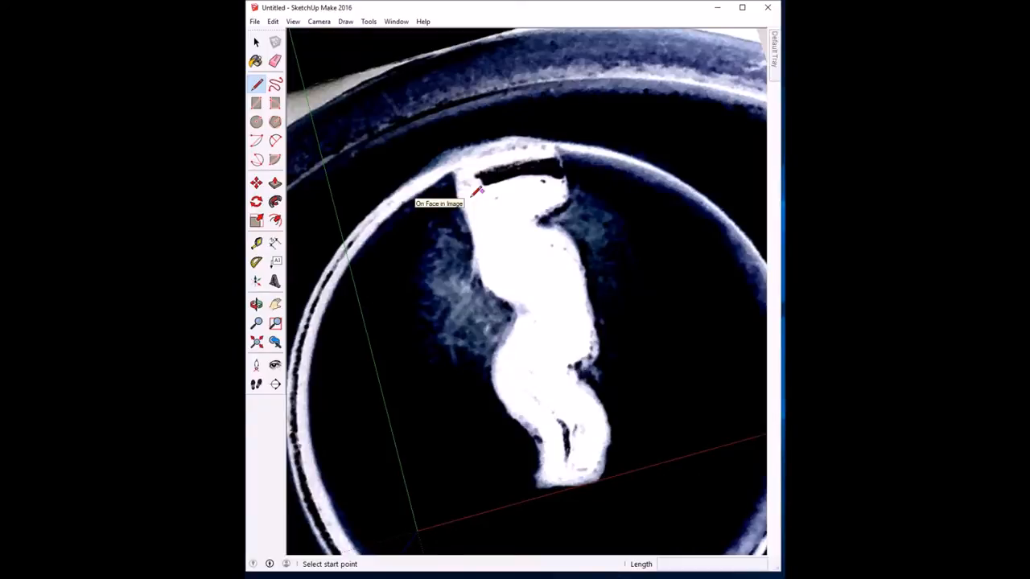
pyautogui.click(475, 195)
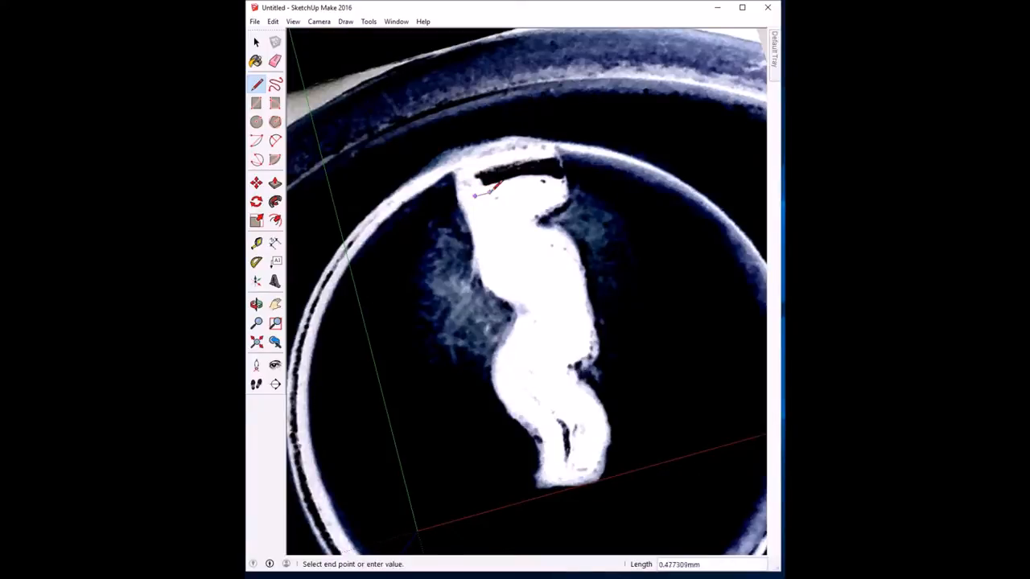
pyautogui.click(529, 182)
pyautogui.click(555, 193)
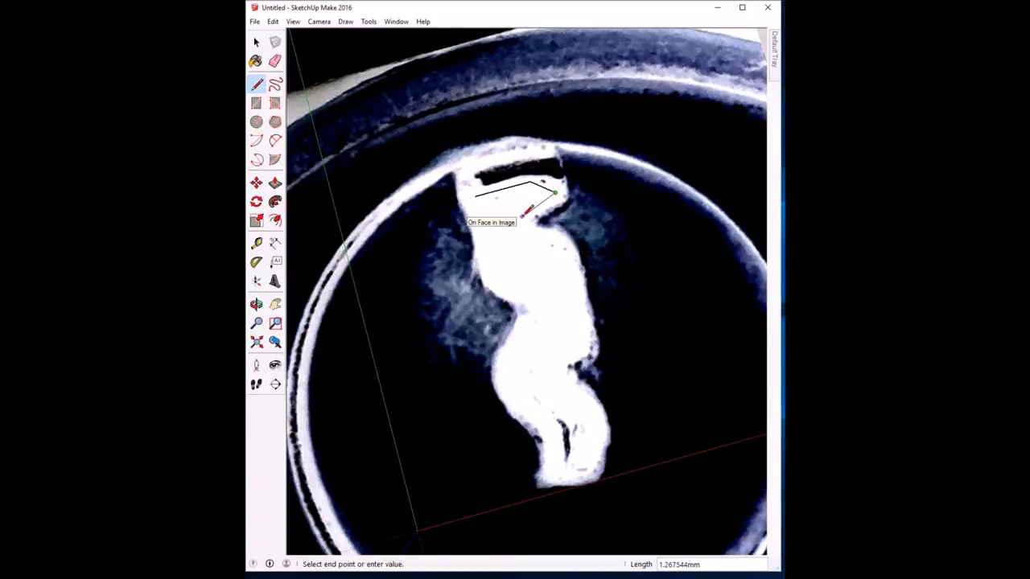
pyautogui.click(522, 218)
pyautogui.click(529, 242)
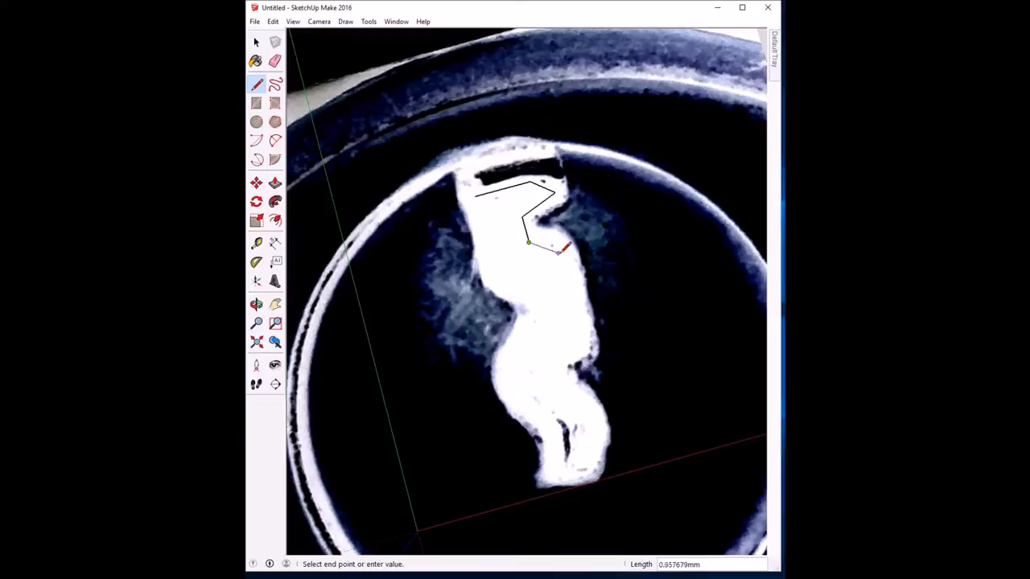
pyautogui.click(563, 255)
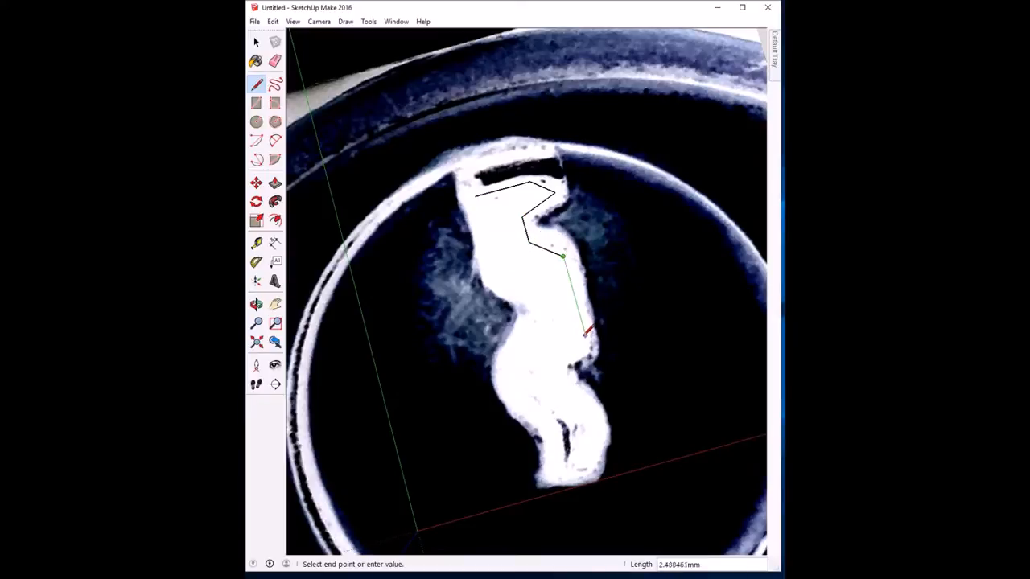
pyautogui.click(588, 344)
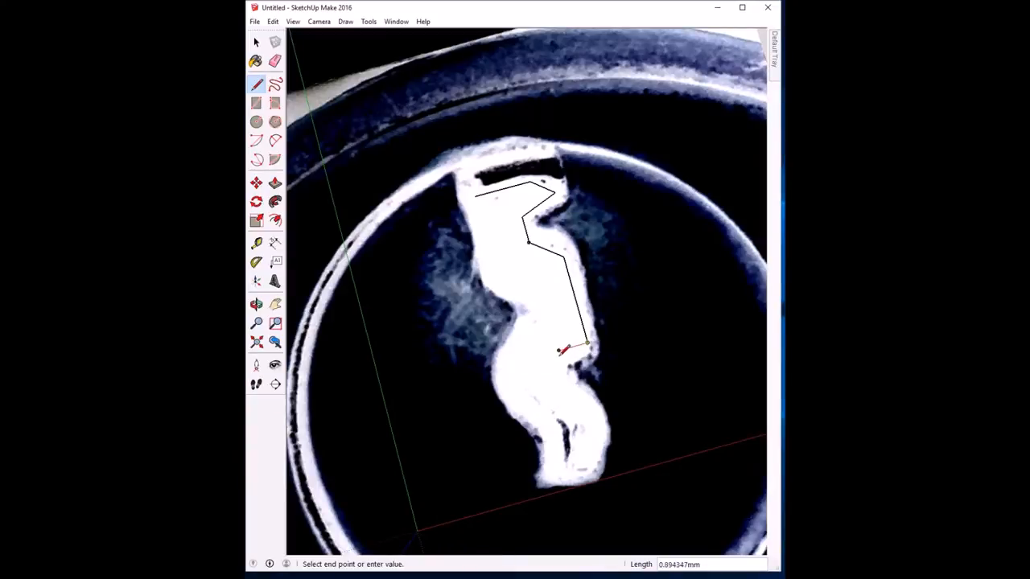
pyautogui.click(558, 351)
pyautogui.click(564, 371)
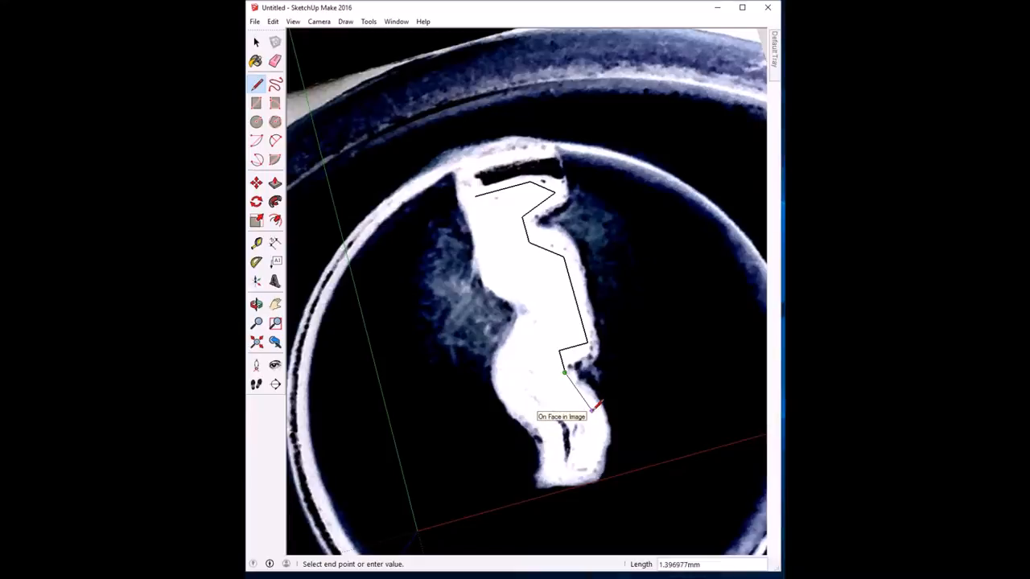
pyautogui.click(593, 412)
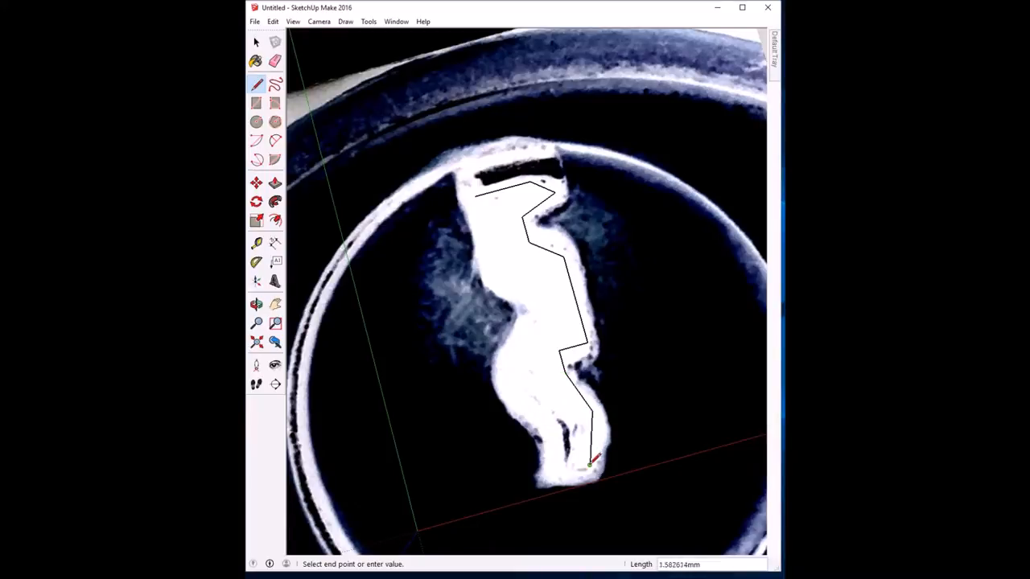
pyautogui.click(590, 464)
pyautogui.click(559, 473)
# Step: Trace up the slot's left edge and close the outline into a filled face
pyautogui.click(548, 433)
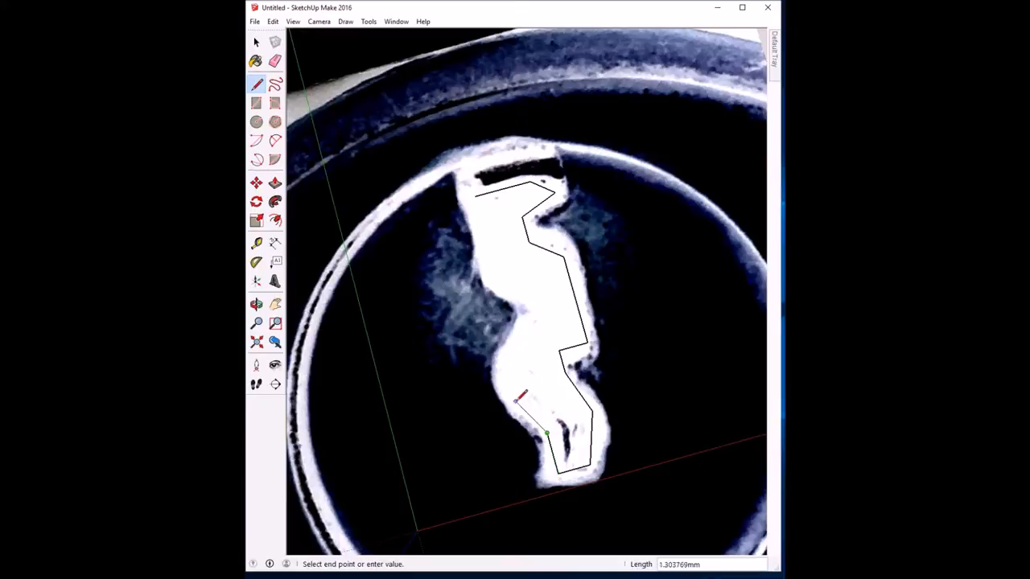
pyautogui.click(516, 401)
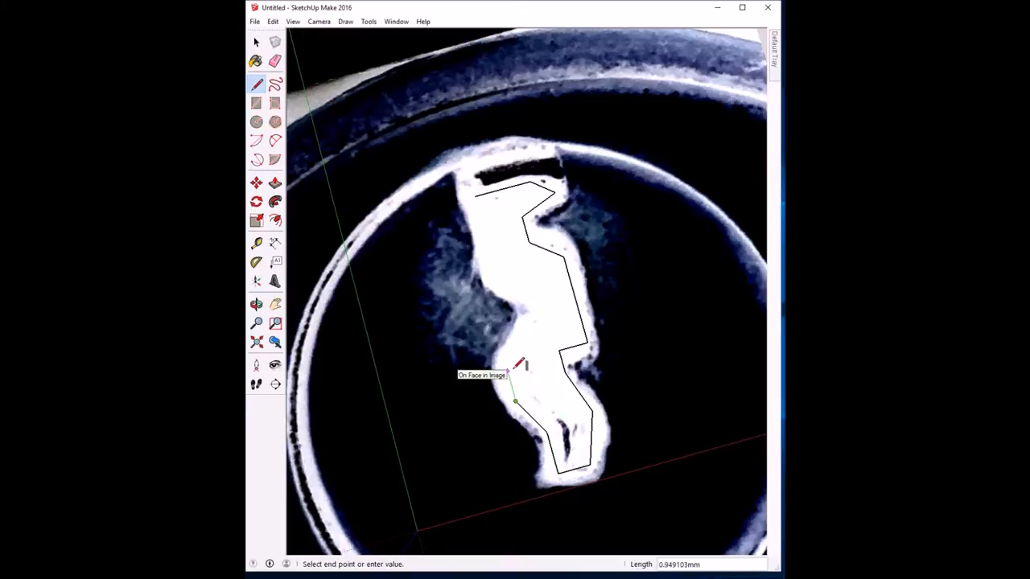
pyautogui.click(510, 371)
pyautogui.click(531, 325)
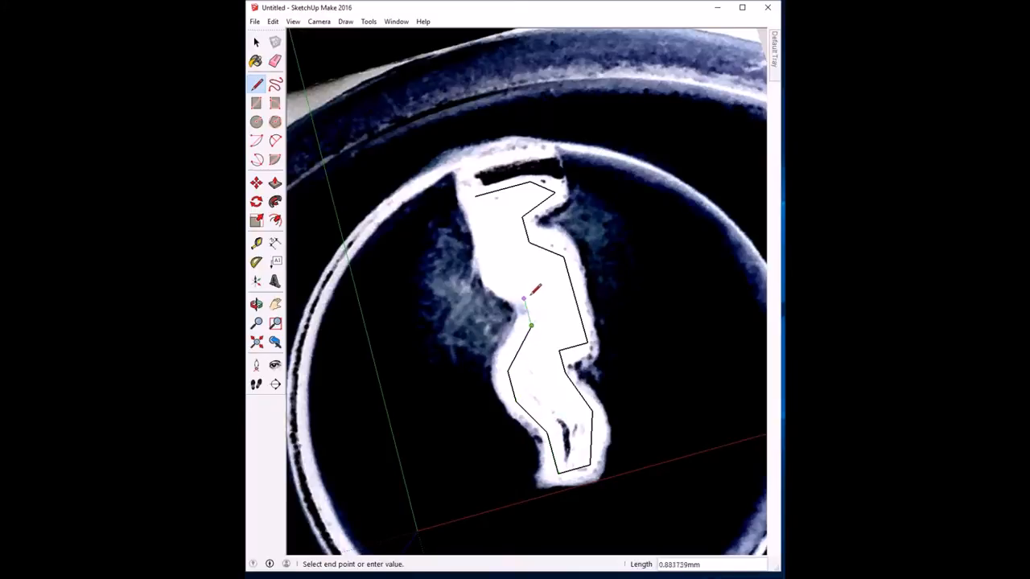
pyautogui.click(523, 296)
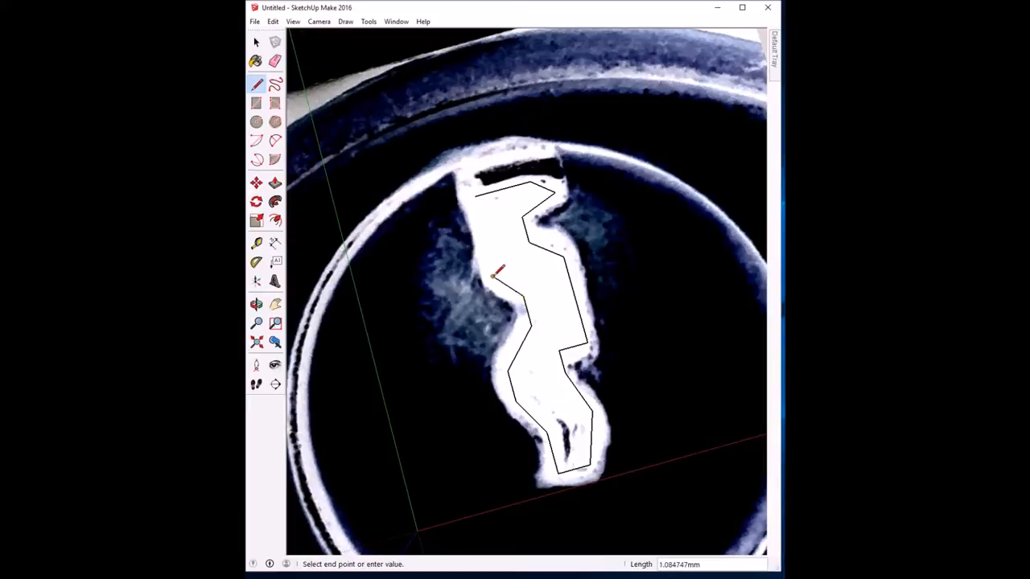
pyautogui.click(493, 277)
pyautogui.click(478, 194)
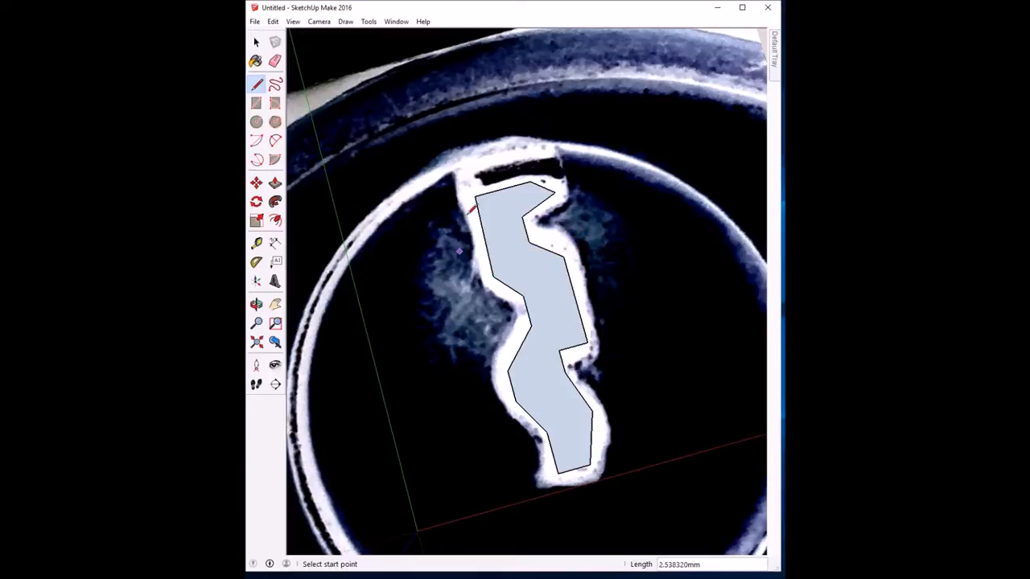
# Step: Move the outline's right-edge and lower vertices onto the slot edges in the photo
pyautogui.click(256, 183)
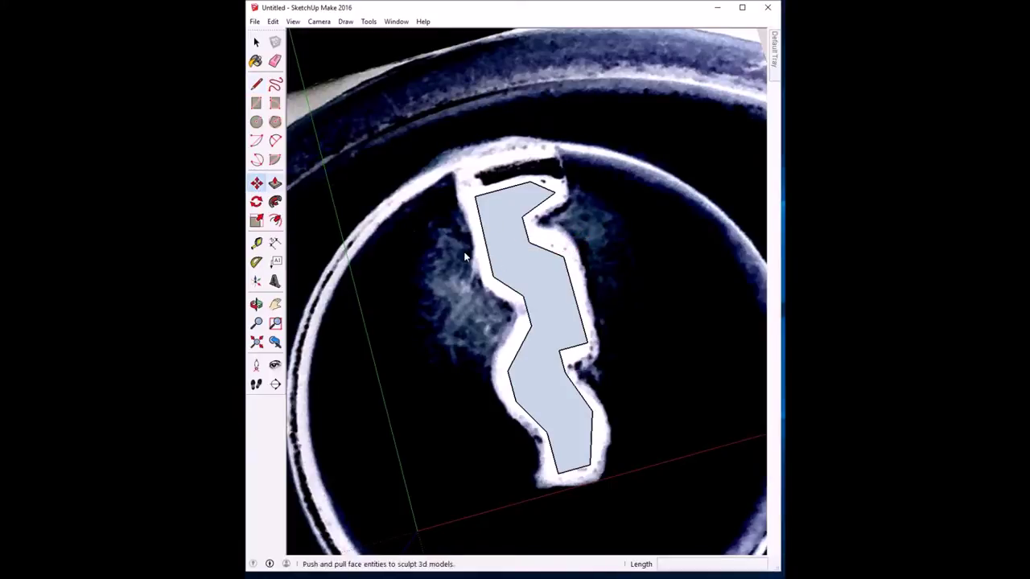
pyautogui.click(536, 243)
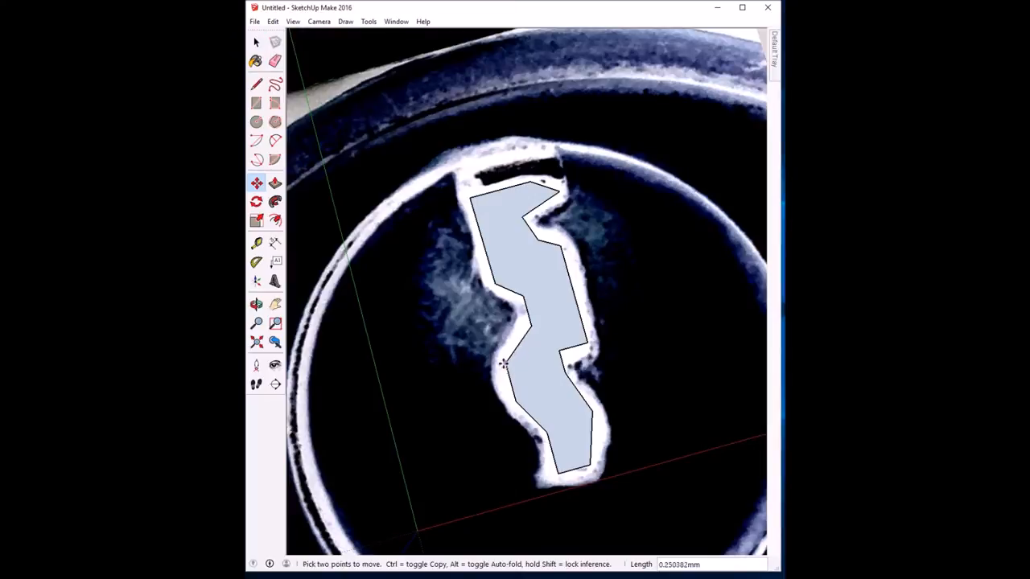
pyautogui.click(560, 359)
pyautogui.click(560, 367)
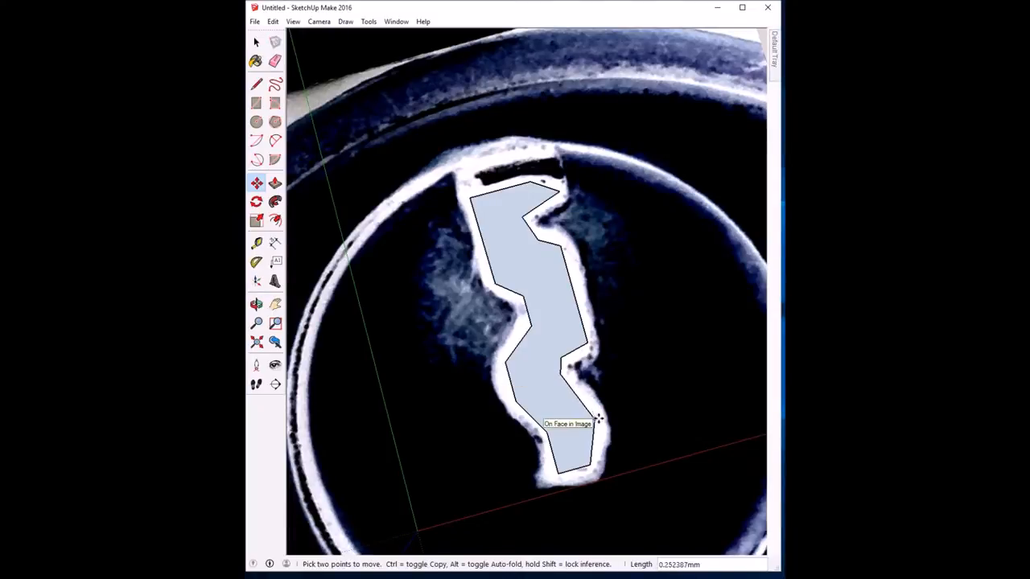
pyautogui.click(599, 419)
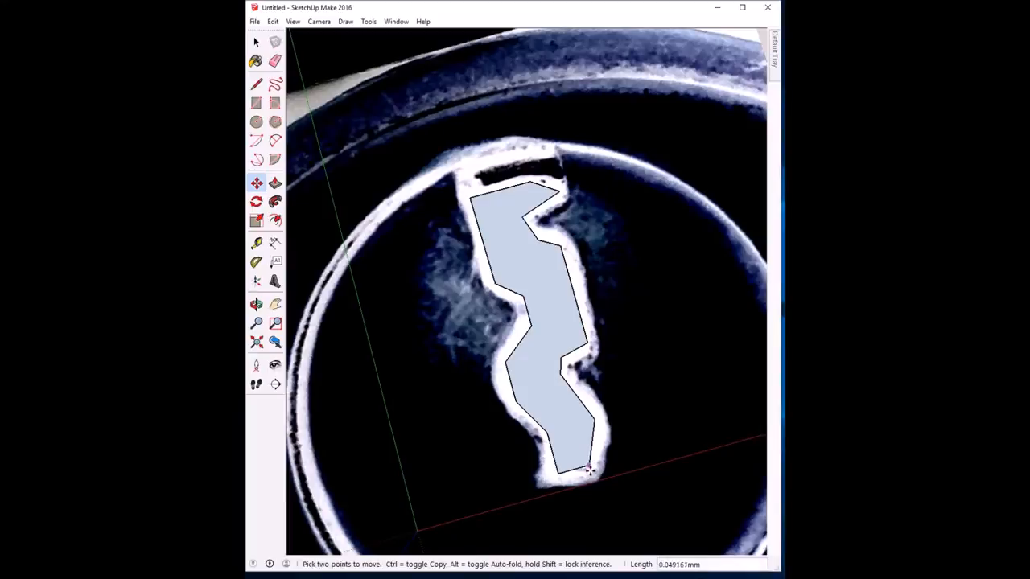
pyautogui.click(580, 463)
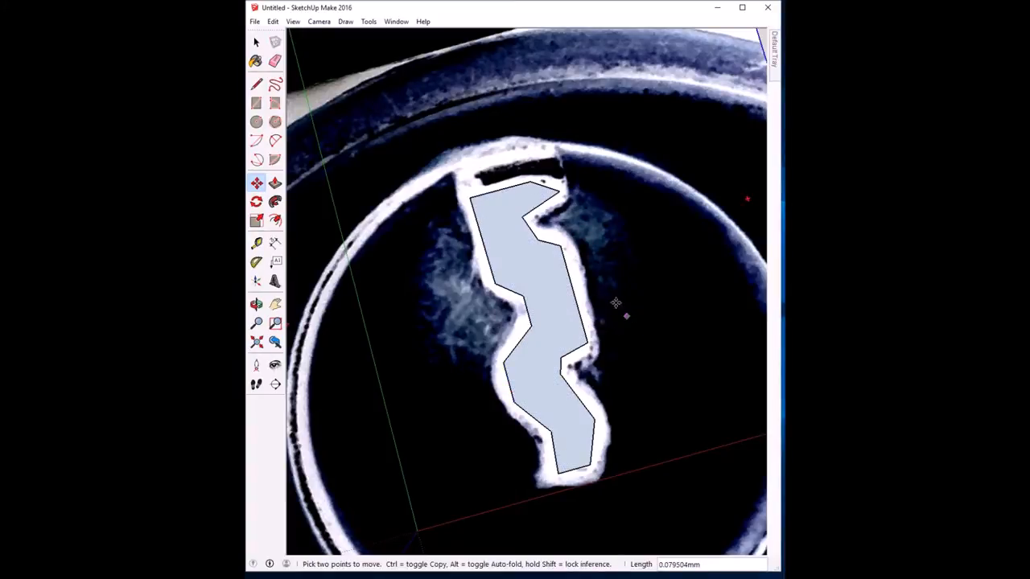
pyautogui.press('space')
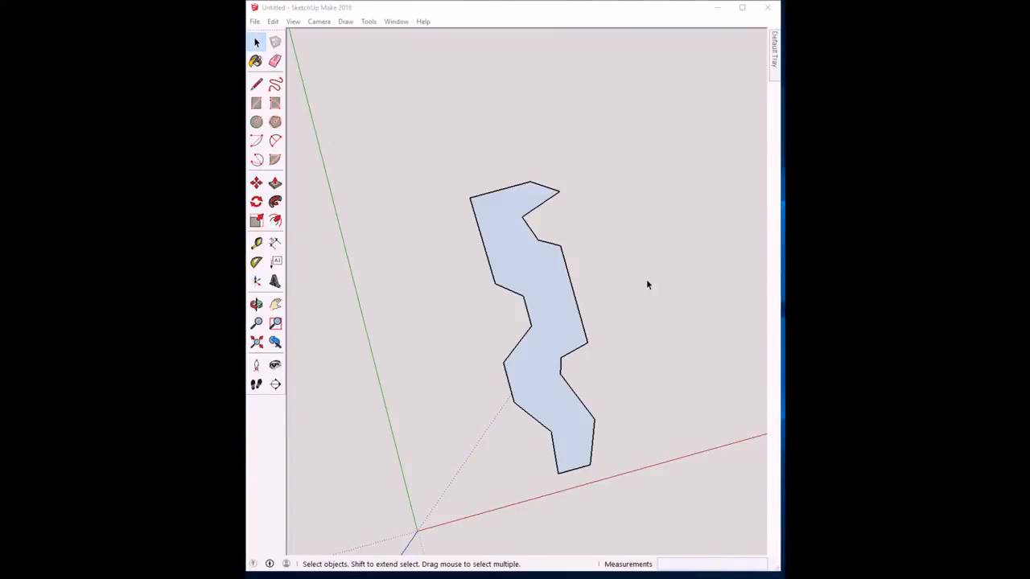
# Step: Push/Pull the key-shaped face up 30 mm into a solid key blank
pyautogui.click(256, 304)
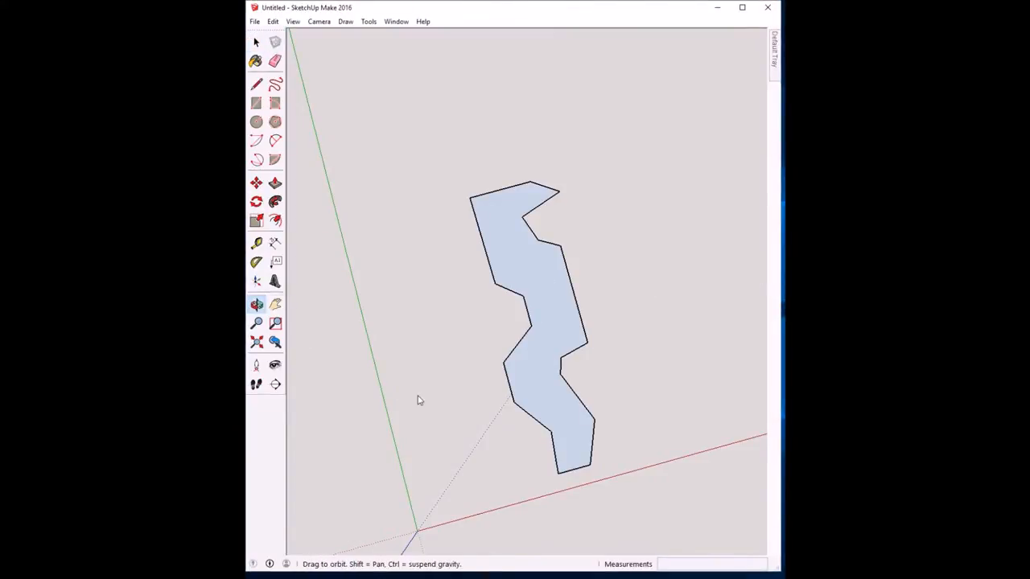
pyautogui.moveTo(502, 340)
pyautogui.mouseDown()
pyautogui.moveTo(521, 255)
pyautogui.moveTo(404, 220)
pyautogui.mouseUp()
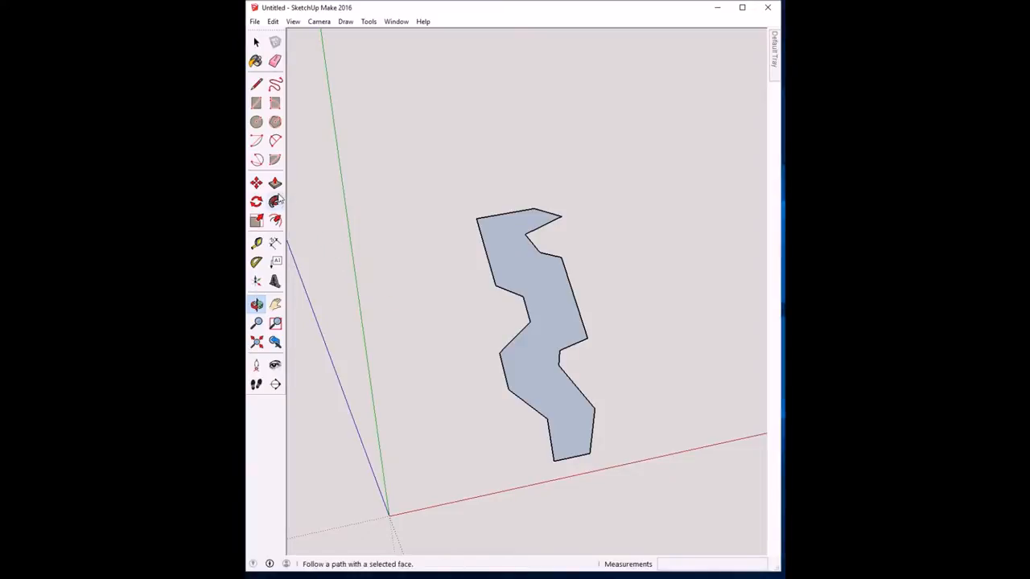
pyautogui.click(276, 183)
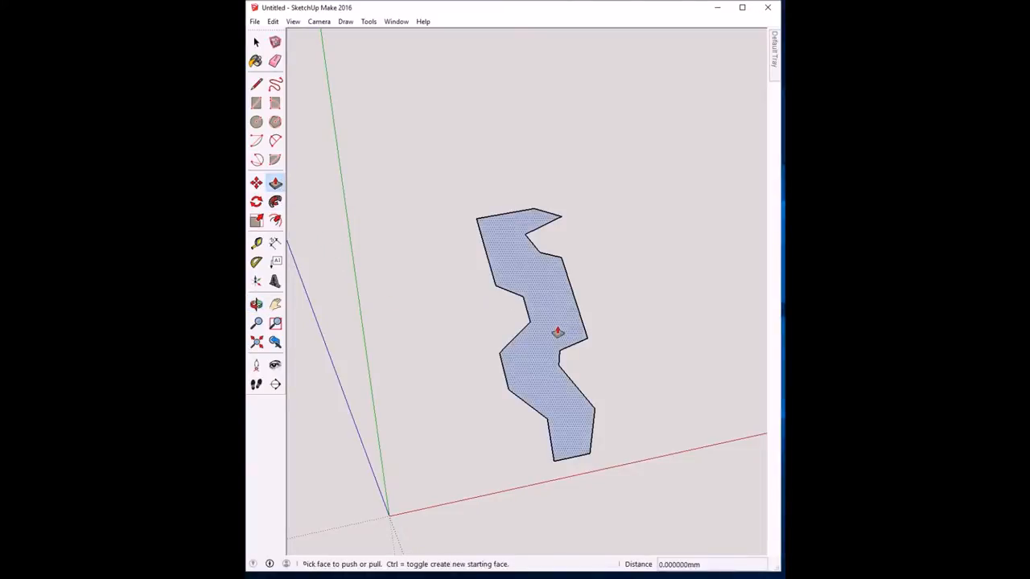
pyautogui.moveTo(557, 332); pyautogui.dragTo(547, 302)
pyautogui.write('30')
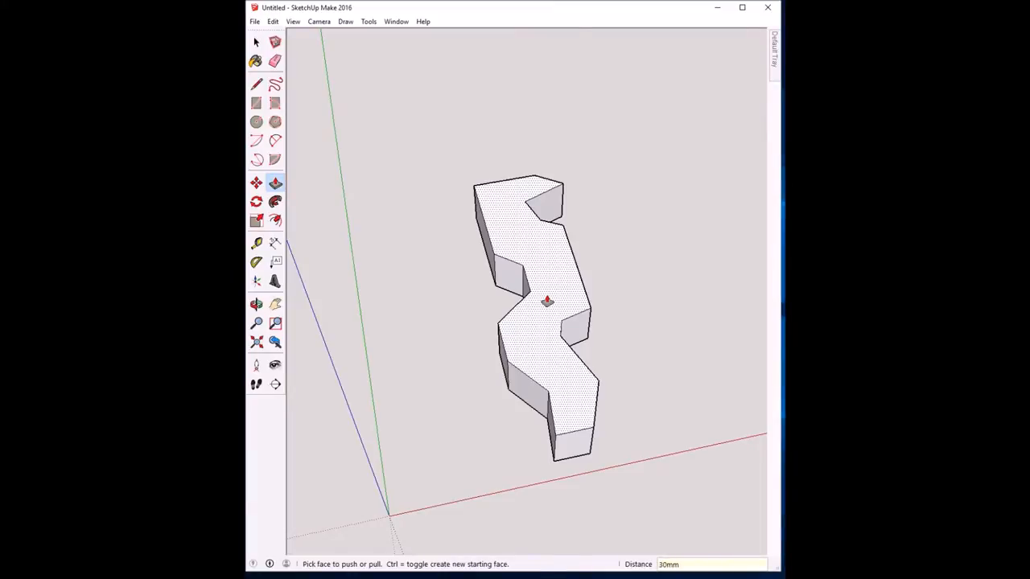
pyautogui.press('Return')
pyautogui.scroll(-2, 546, 301)
pyautogui.scroll(-2, 547, 298)
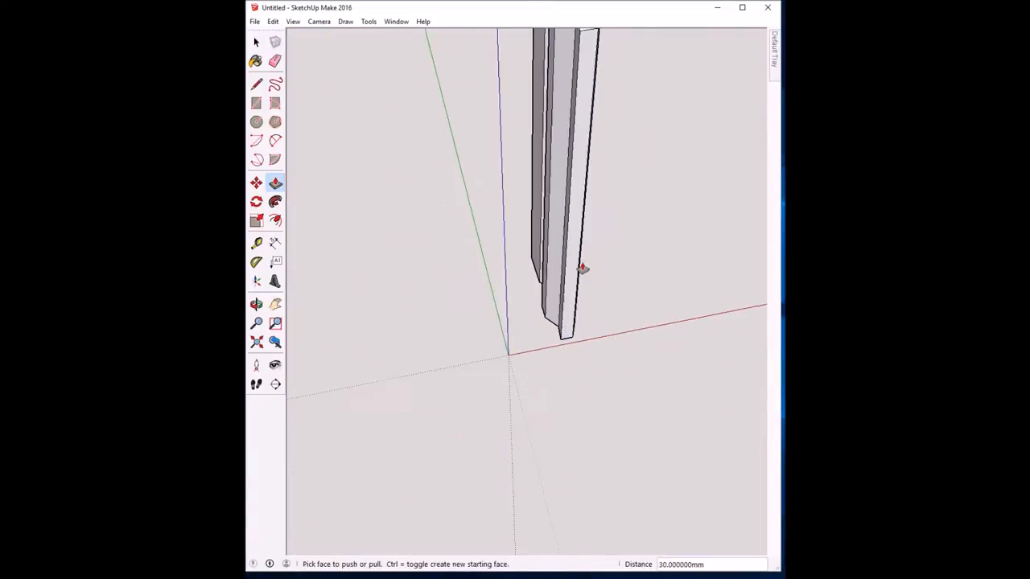
pyautogui.scroll(-2, 581, 269)
pyautogui.scroll(-1, 566, 244)
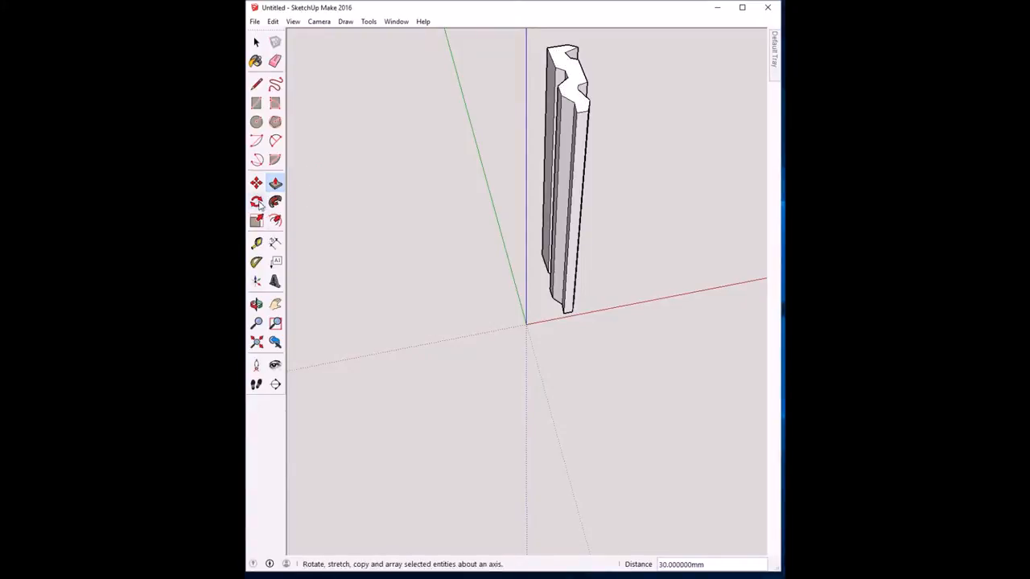
# Step: Draw three edges across the top face between notch corners, splitting it into sections
pyautogui.click(275, 304)
pyautogui.moveTo(467, 241); pyautogui.dragTo(492, 278)
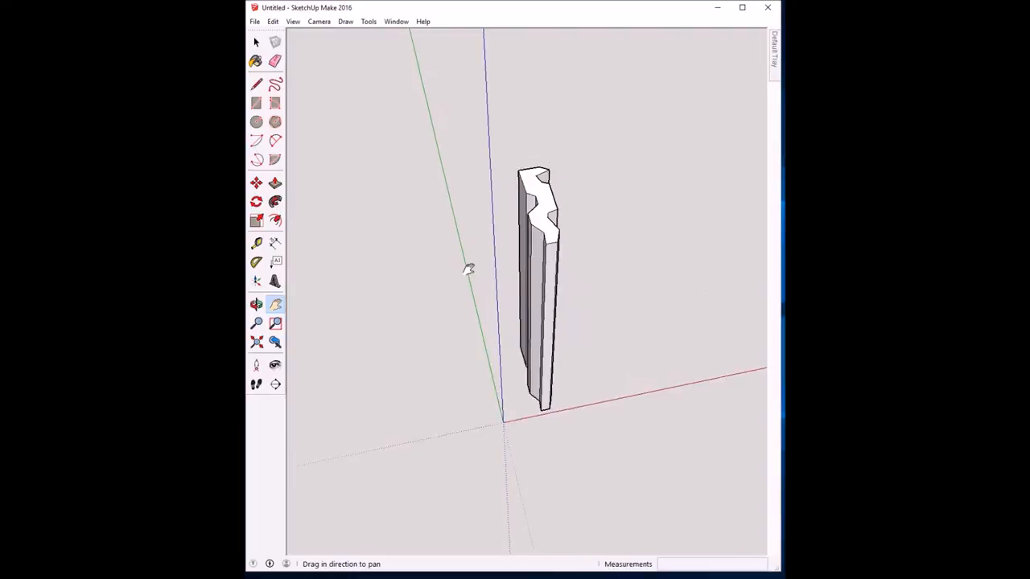
pyautogui.scroll(2, 492, 277)
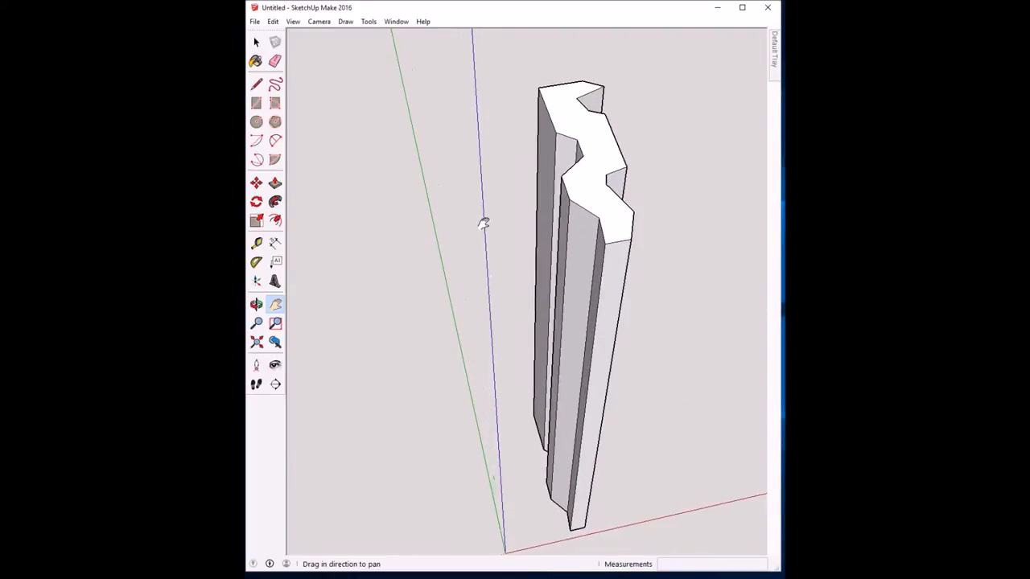
pyautogui.moveTo(483, 223); pyautogui.dragTo(467, 260)
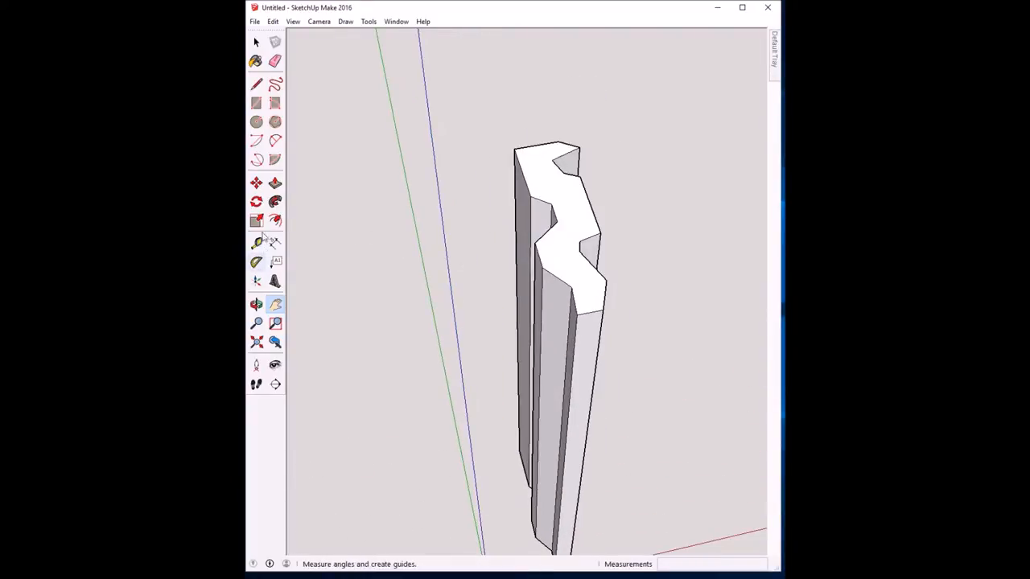
pyautogui.click(265, 86)
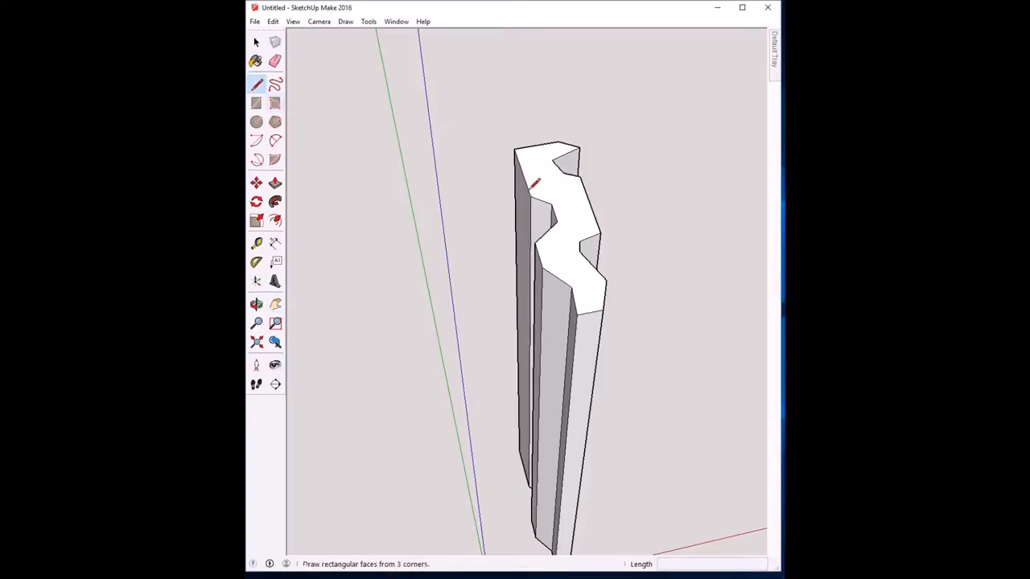
pyautogui.click(530, 195)
pyautogui.click(566, 175)
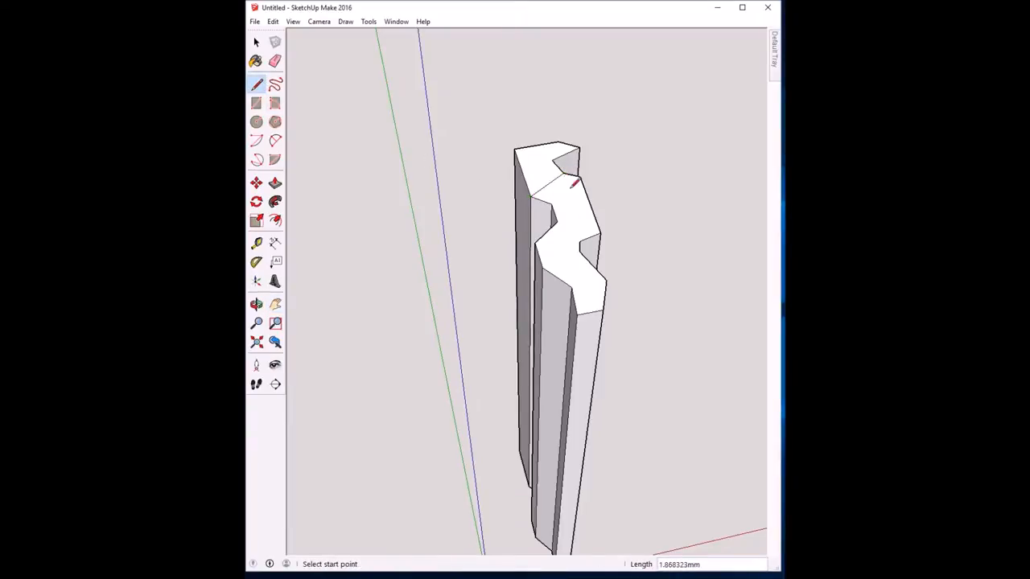
pyautogui.click(554, 222)
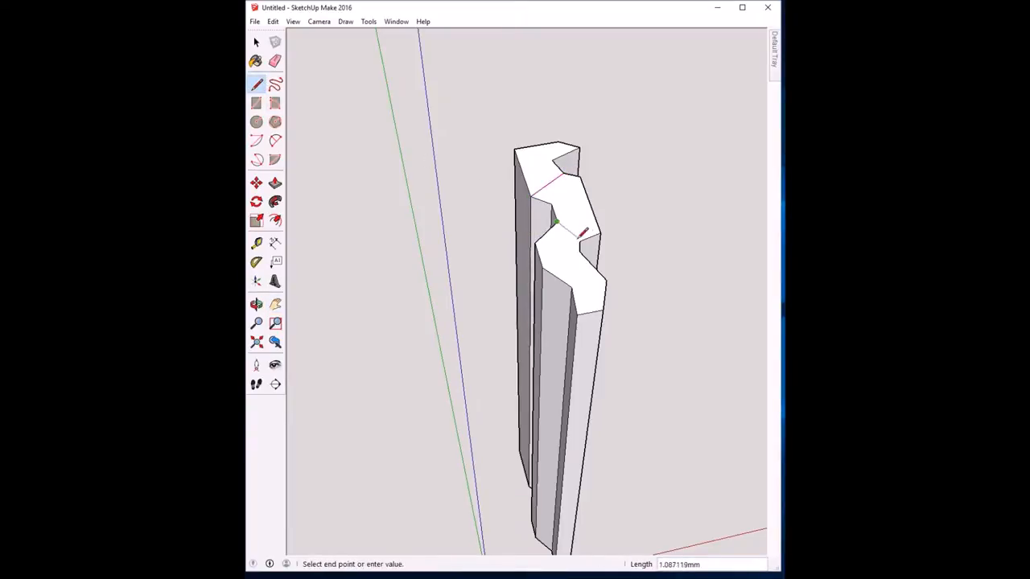
pyautogui.click(579, 240)
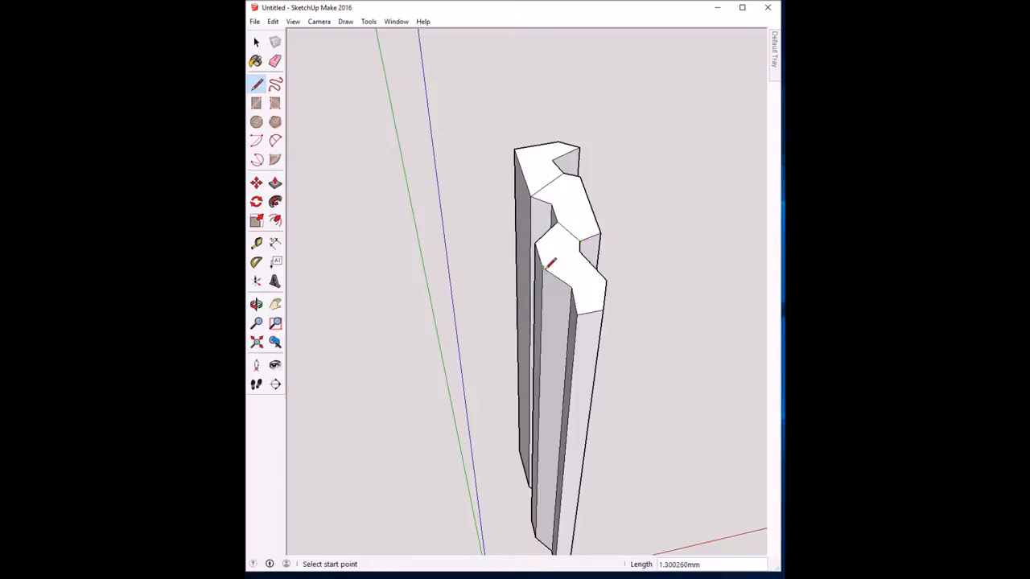
pyautogui.click(544, 269)
pyautogui.click(583, 248)
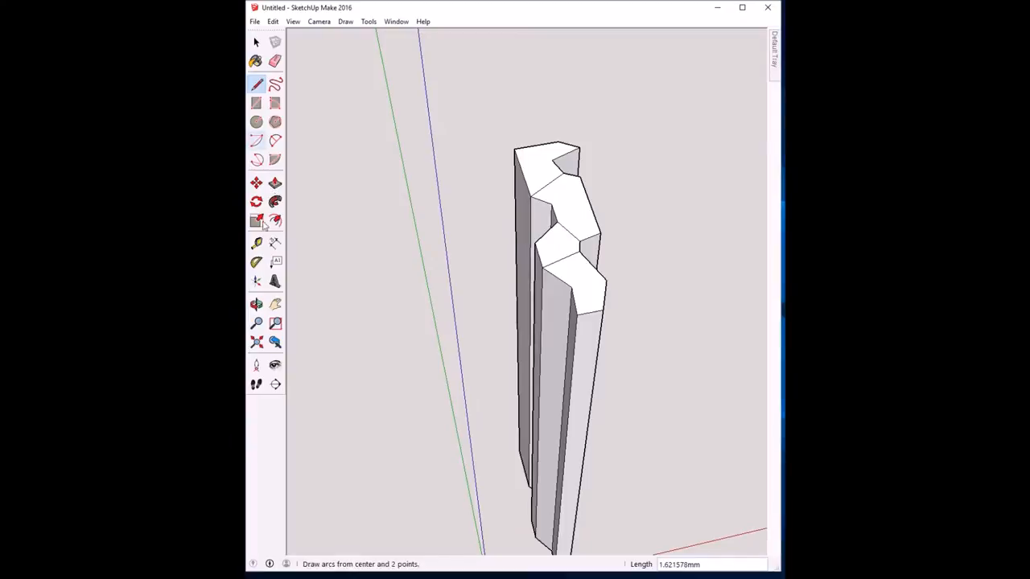
pyautogui.click(259, 184)
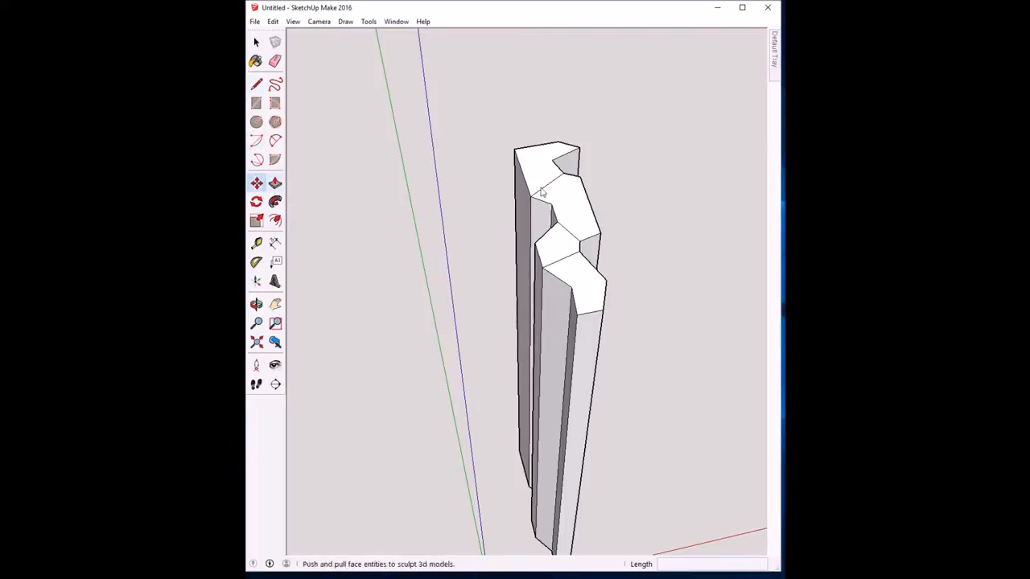
# Step: Raise a top vertex of the shaft 3 mm along the vertical axis and inspect the point
pyautogui.click(550, 182)
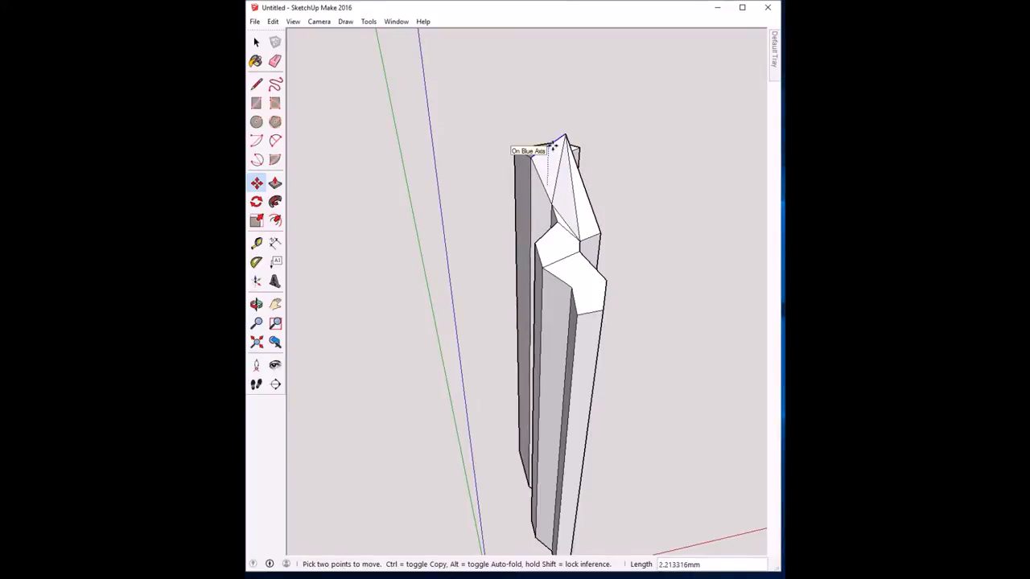
pyautogui.press('Escape')
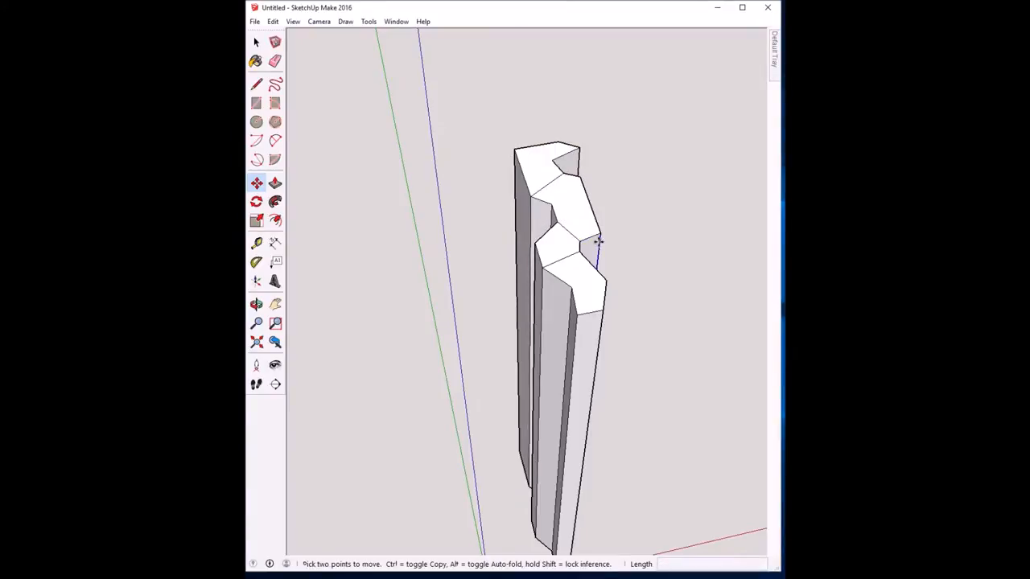
pyautogui.click(568, 232)
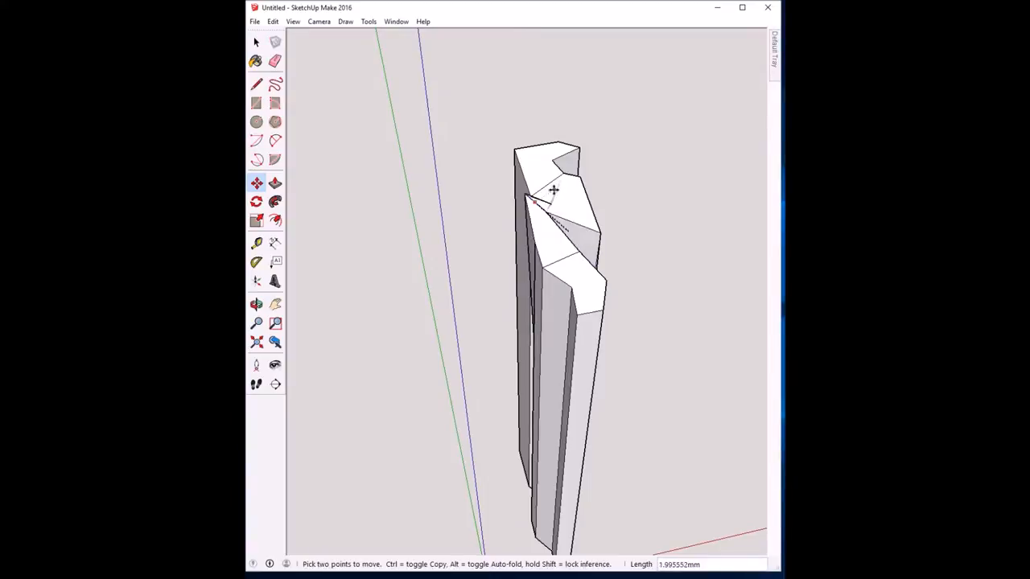
pyautogui.press('ctrl')
pyautogui.press('Escape')
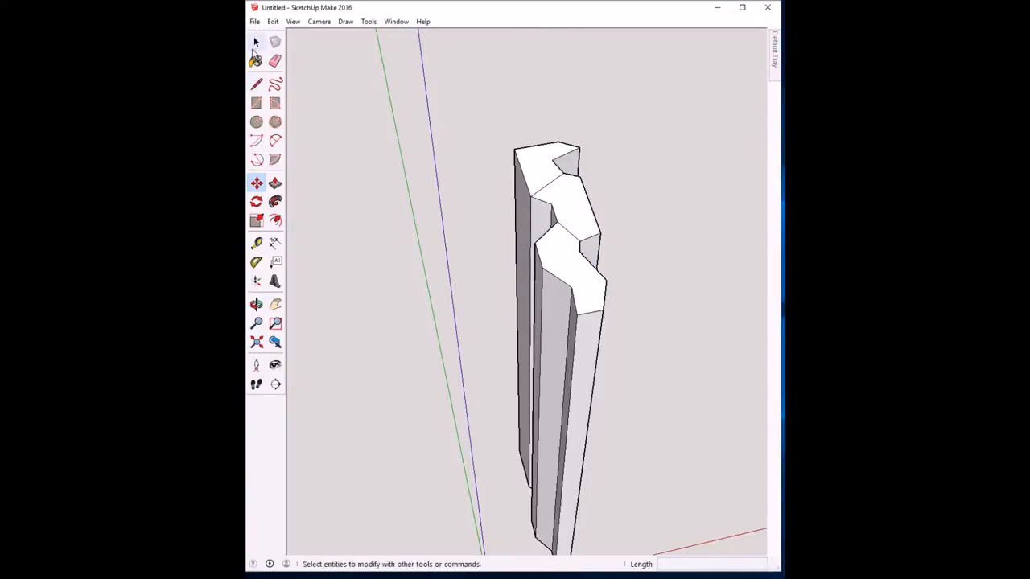
pyautogui.press('space')
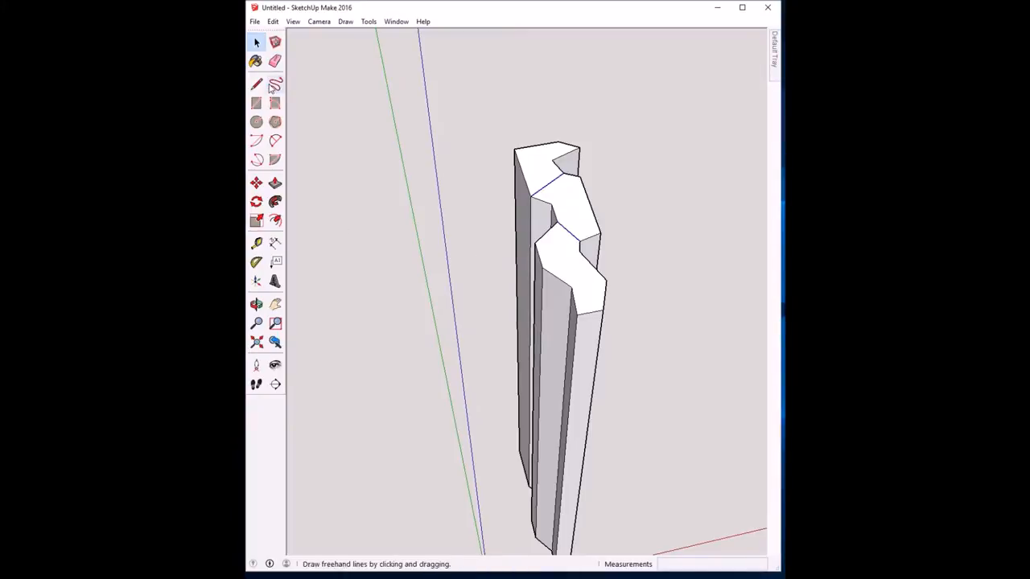
pyautogui.click(255, 183)
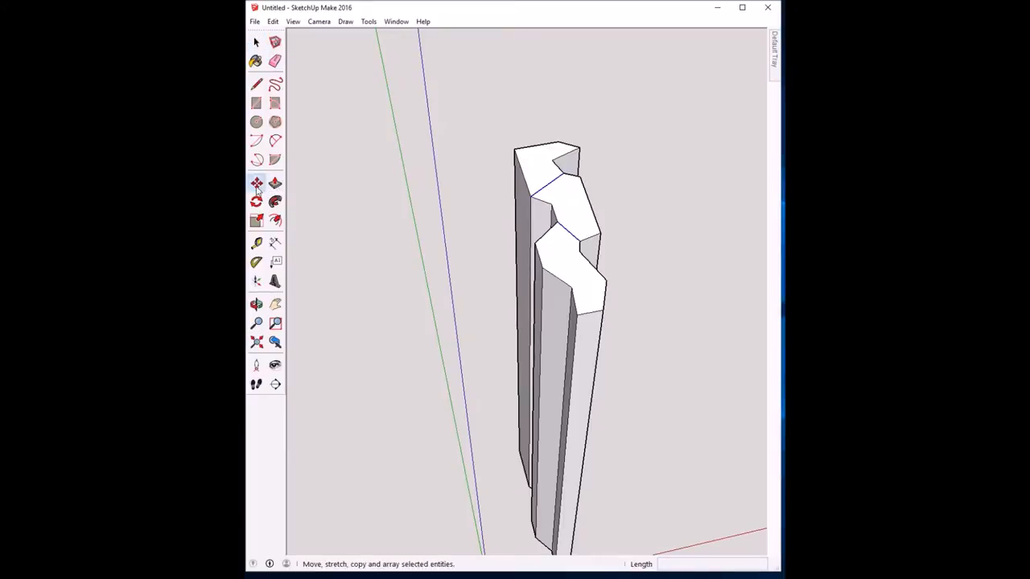
pyautogui.click(573, 232)
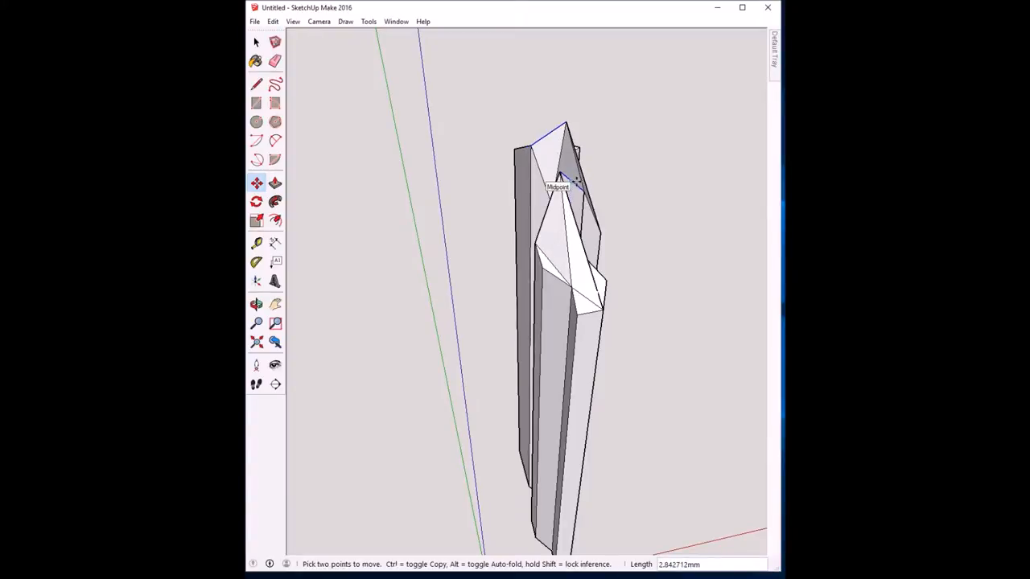
pyautogui.write('3')
pyautogui.press('Return')
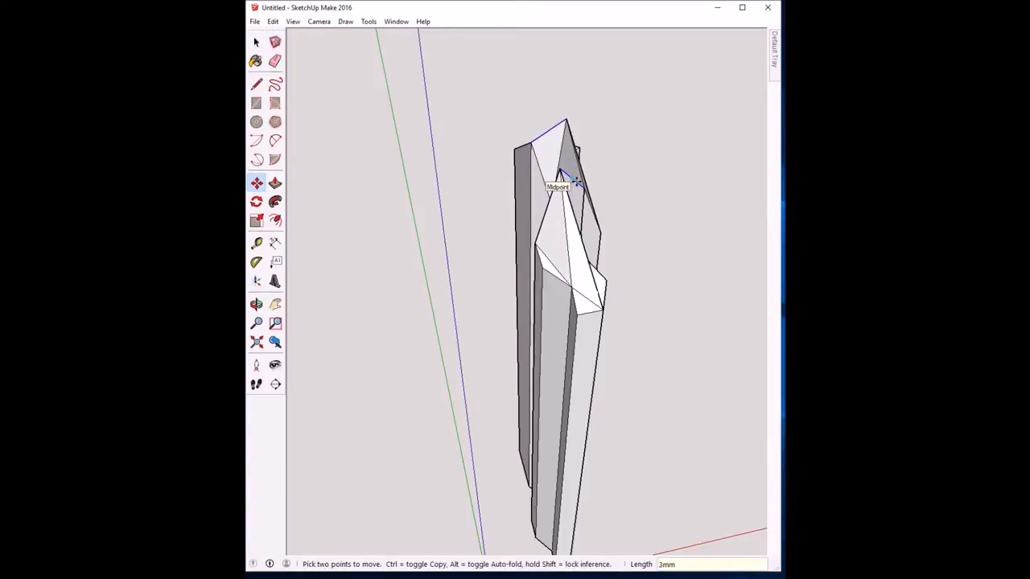
pyautogui.click(255, 304)
pyautogui.moveTo(574, 240)
pyautogui.mouseDown()
pyautogui.moveTo(570, 294)
pyautogui.moveTo(552, 306)
pyautogui.moveTo(453, 303)
pyautogui.moveTo(379, 239)
pyautogui.moveTo(568, 285)
pyautogui.moveTo(490, 306)
pyautogui.moveTo(560, 326)
pyautogui.mouseUp()
pyautogui.moveTo(713, 322)
pyautogui.mouseDown()
pyautogui.moveTo(456, 395)
pyautogui.moveTo(624, 395)
pyautogui.mouseUp()
pyautogui.moveTo(716, 369)
pyautogui.mouseDown()
pyautogui.moveTo(644, 367)
pyautogui.moveTo(603, 354)
pyautogui.mouseUp()
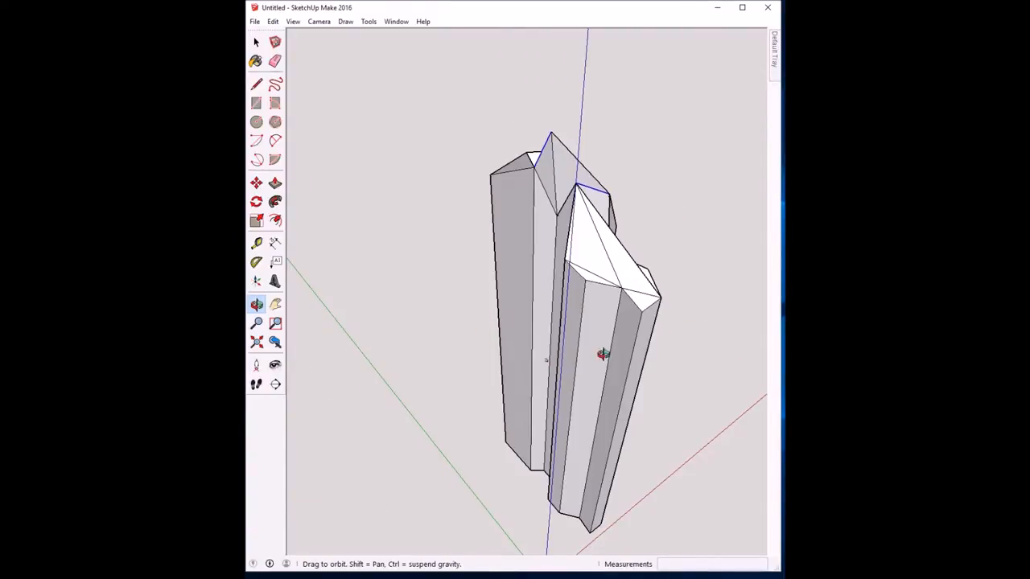
pyautogui.moveTo(702, 325); pyautogui.dragTo(642, 332)
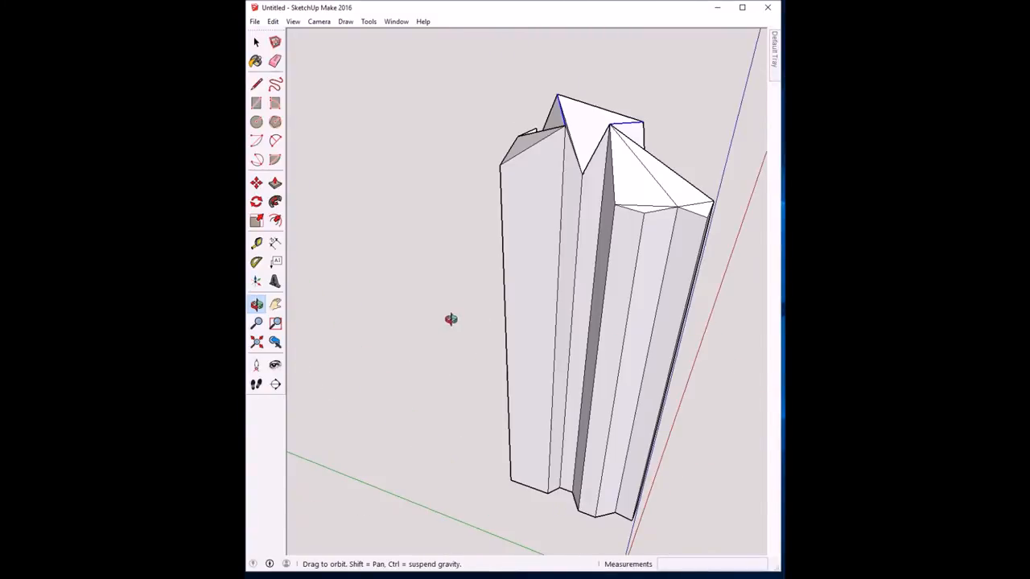
# Step: Undo a stray move, then lift the peak vertex higher on the vertical axis
pyautogui.click(256, 183)
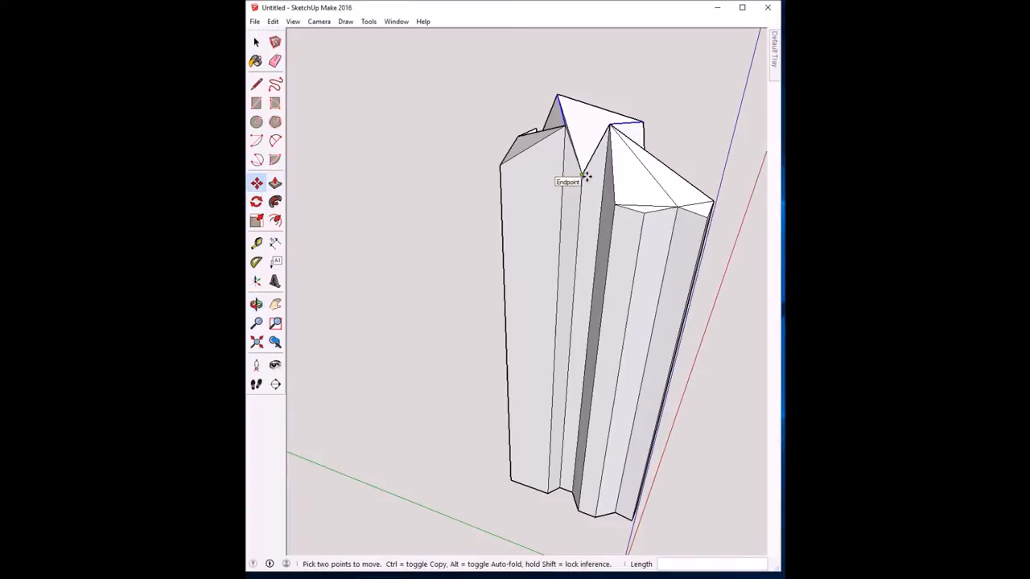
pyautogui.click(585, 177)
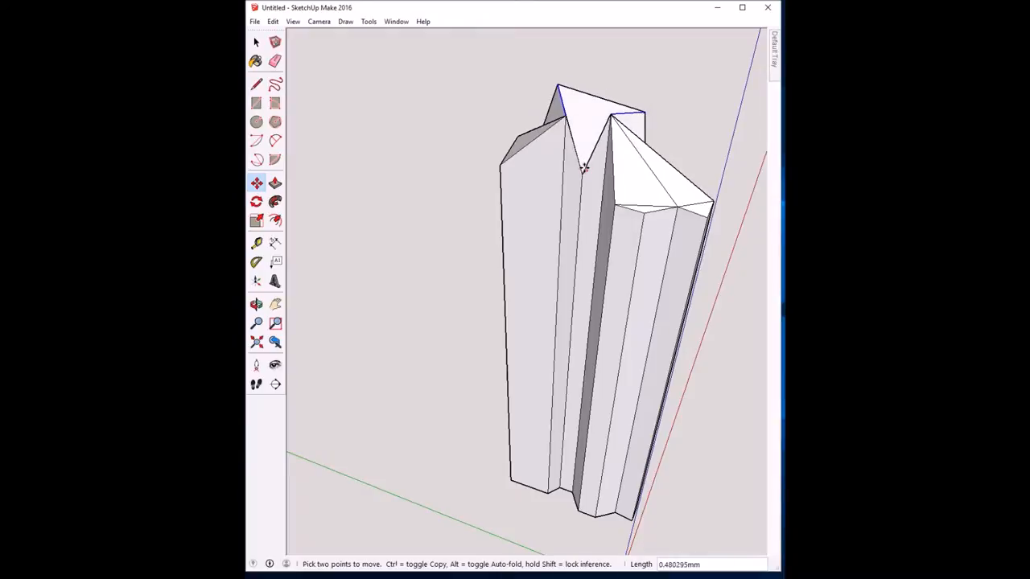
pyautogui.press('Escape')
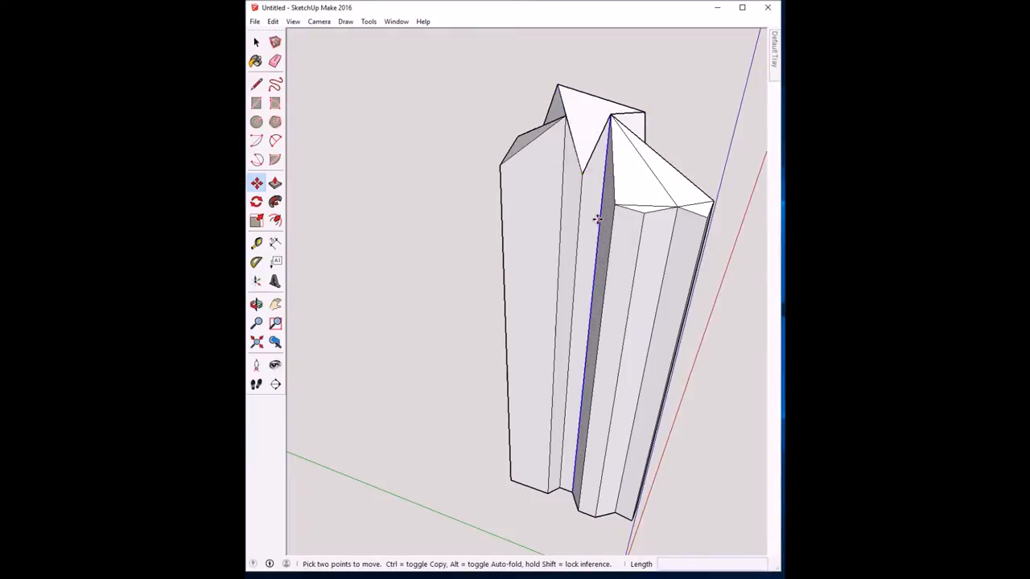
pyautogui.hotkey('ctrl', 'z')
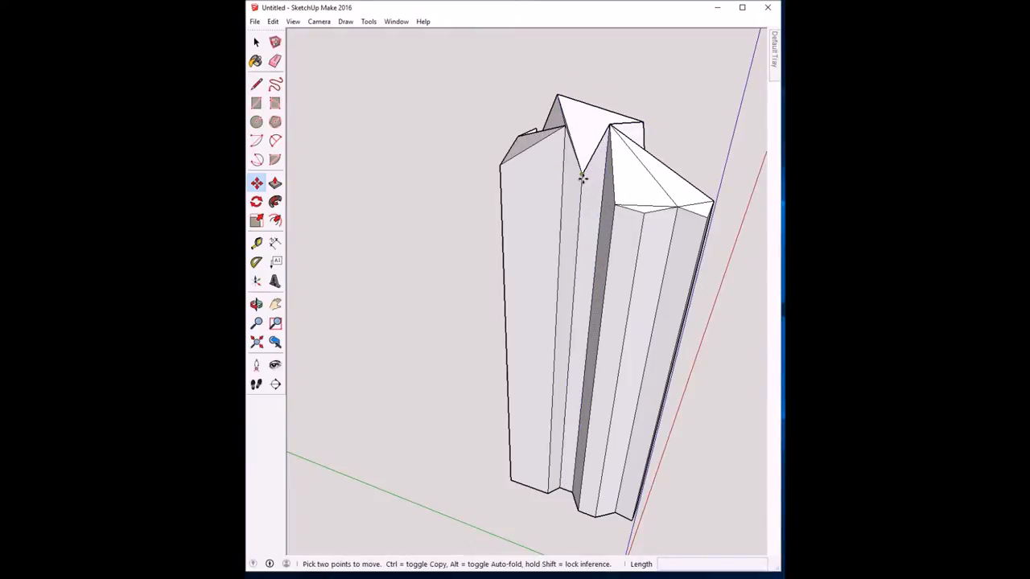
pyautogui.click(581, 175)
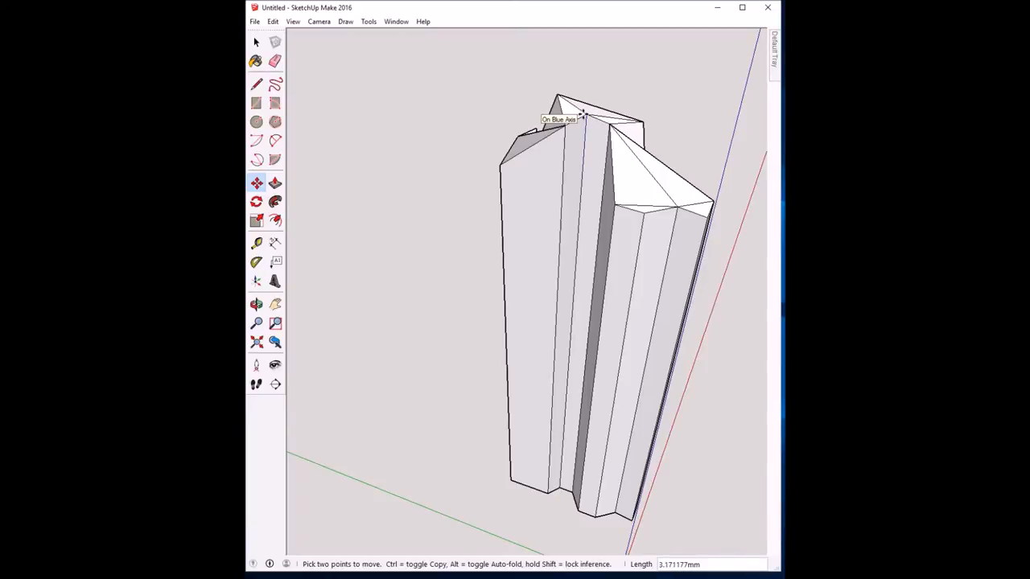
pyautogui.click(584, 115)
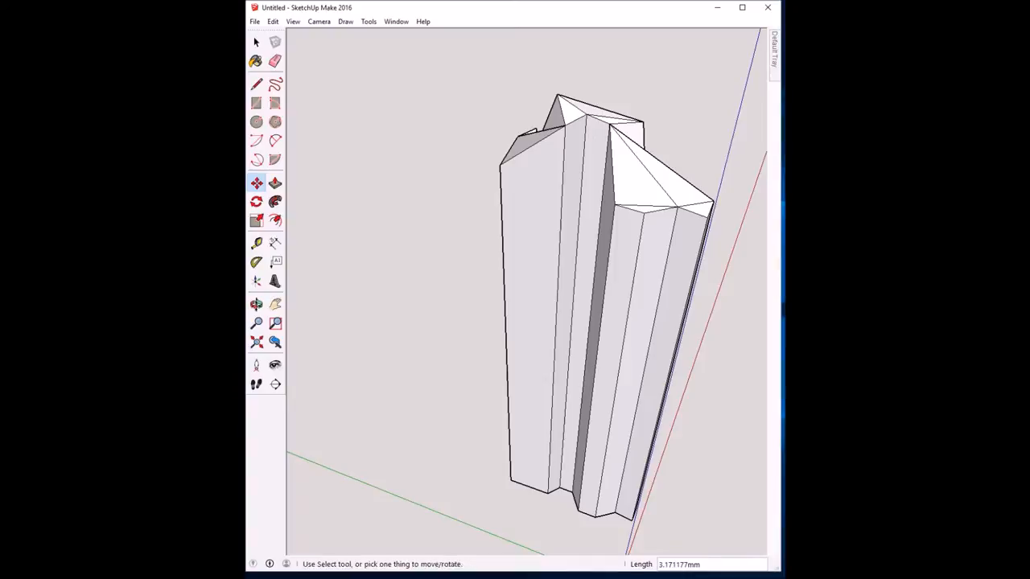
pyautogui.click(255, 304)
pyautogui.moveTo(635, 281); pyautogui.dragTo(585, 311)
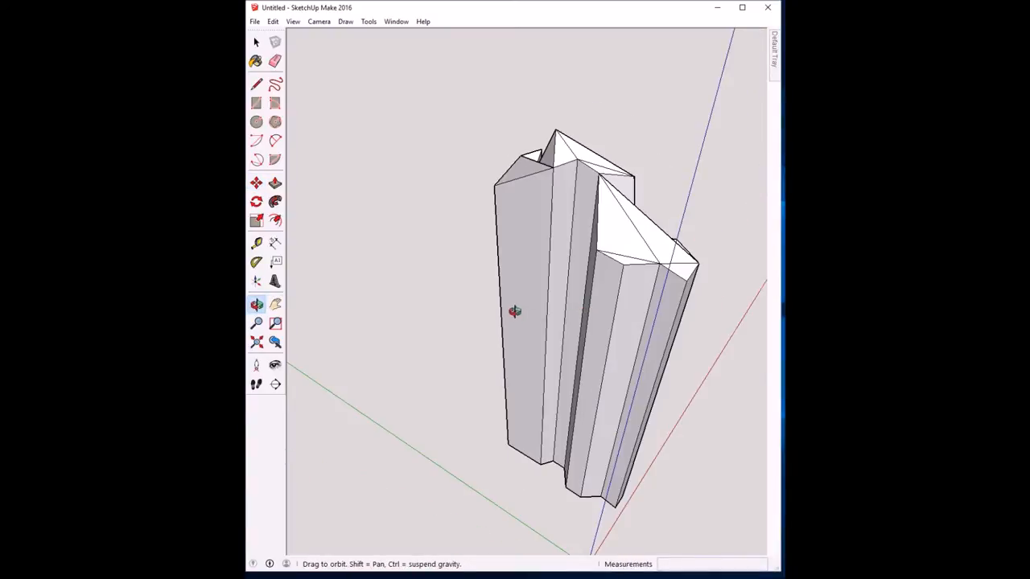
pyautogui.moveTo(515, 311)
pyautogui.mouseDown()
pyautogui.moveTo(417, 315)
pyautogui.moveTo(626, 298)
pyautogui.moveTo(480, 283)
pyautogui.moveTo(367, 241)
pyautogui.moveTo(533, 253)
pyautogui.moveTo(370, 282)
pyautogui.moveTo(573, 322)
pyautogui.moveTo(439, 265)
pyautogui.mouseUp()
pyautogui.scroll(-2, 453, 260)
pyautogui.scroll(-2, 454, 271)
pyautogui.scroll(-2, 453, 271)
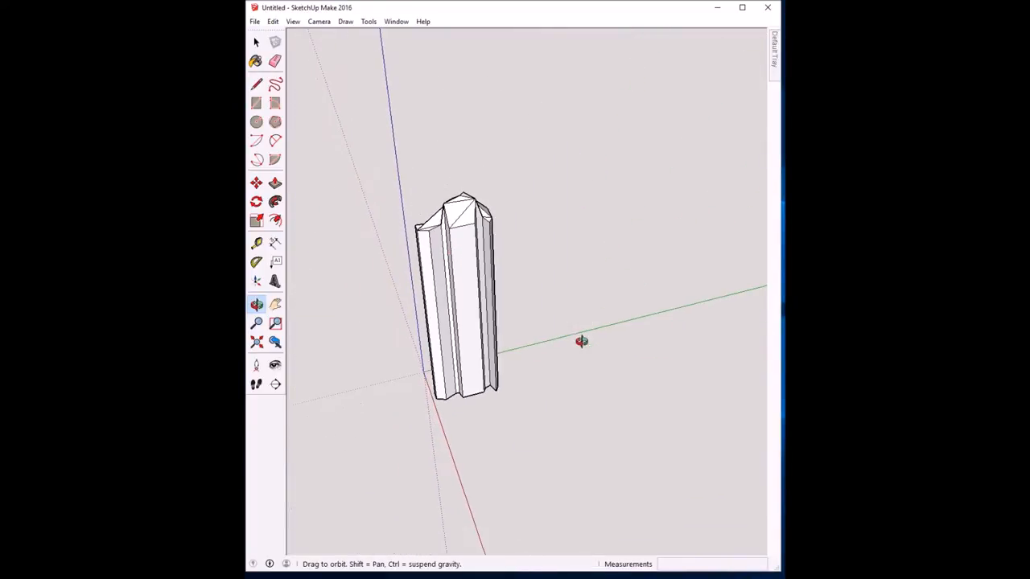
pyautogui.moveTo(506, 288)
pyautogui.mouseDown()
pyautogui.moveTo(466, 260)
pyautogui.moveTo(450, 207)
pyautogui.moveTo(559, 257)
pyautogui.moveTo(581, 288)
pyautogui.mouseUp()
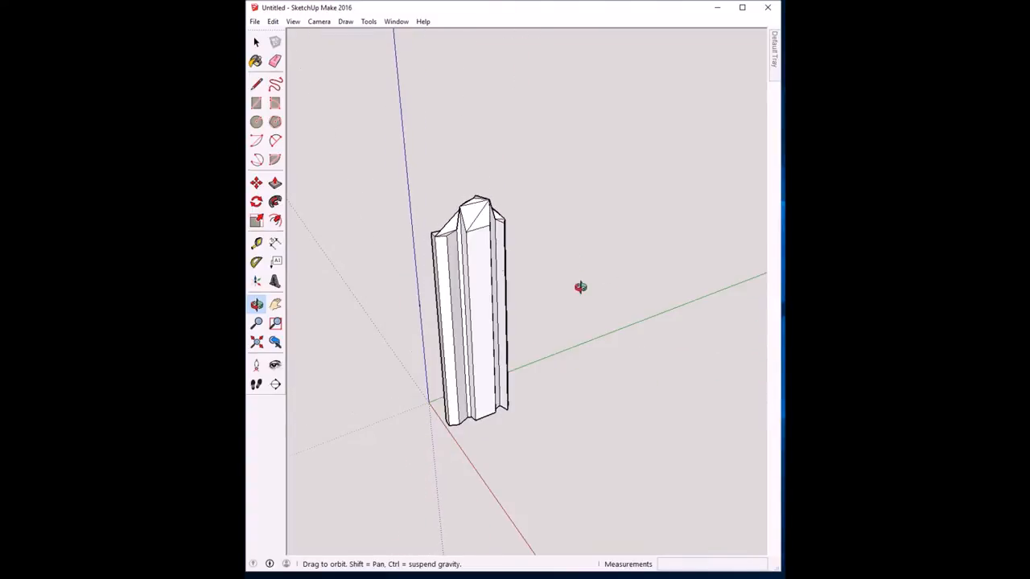
pyautogui.scroll(2, 499, 274)
pyautogui.scroll(2, 486, 289)
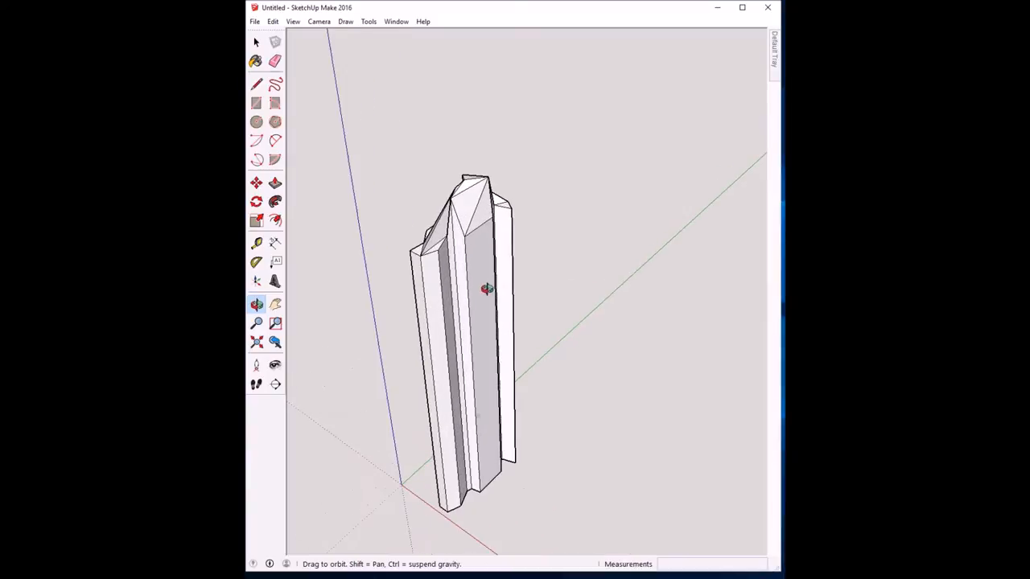
pyautogui.scroll(2, 462, 297)
pyautogui.scroll(2, 339, 227)
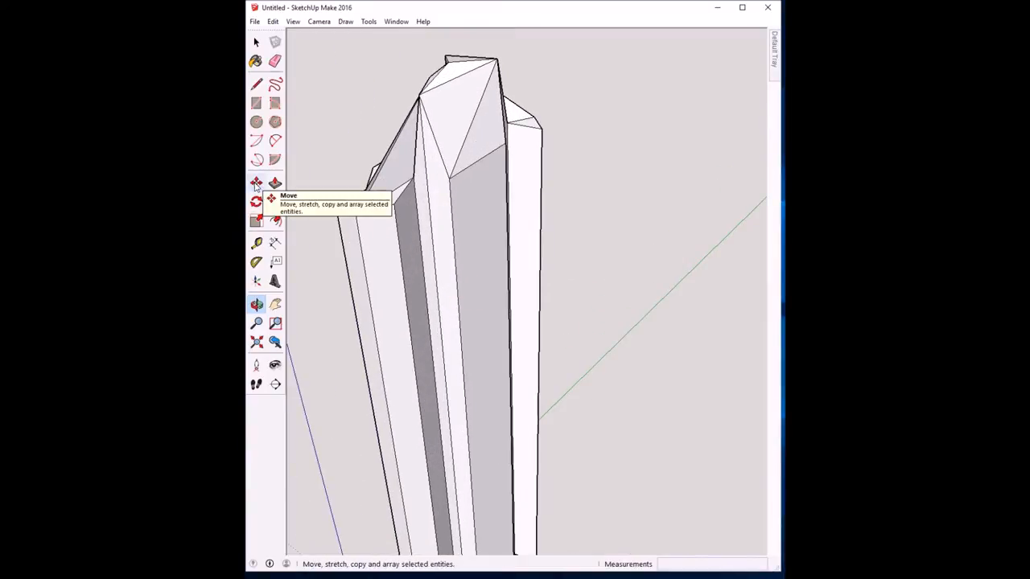
# Step: Lift another top endpoint about 1 mm along the vertical axis and check it from several sides
pyautogui.click(255, 183)
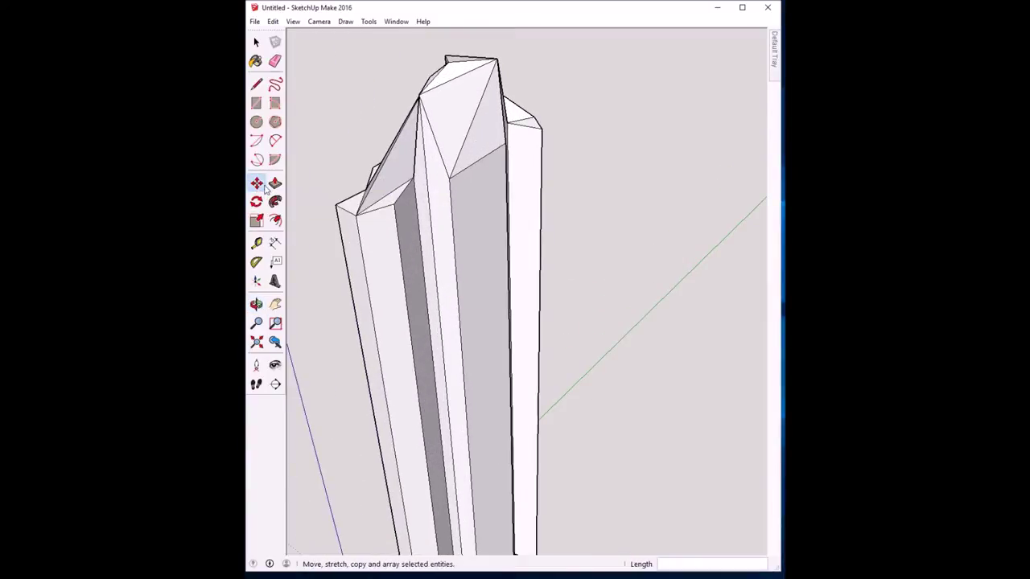
pyautogui.click(414, 177)
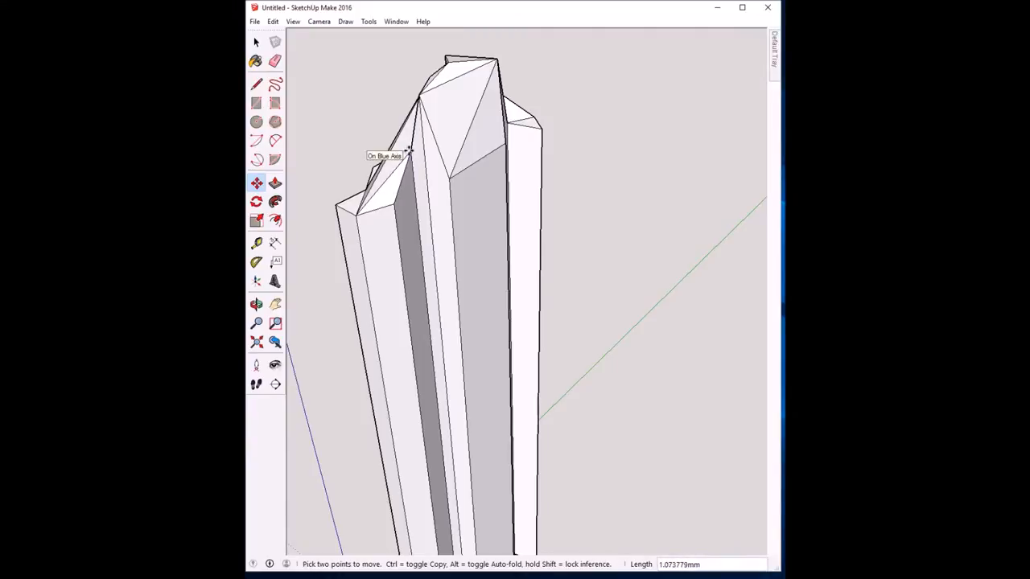
pyautogui.click(409, 150)
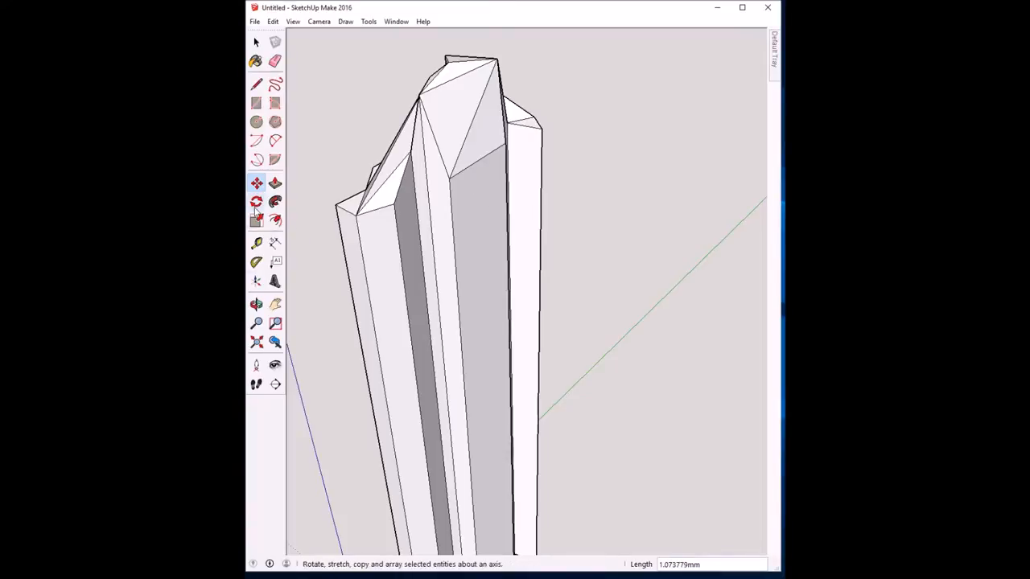
pyautogui.click(256, 303)
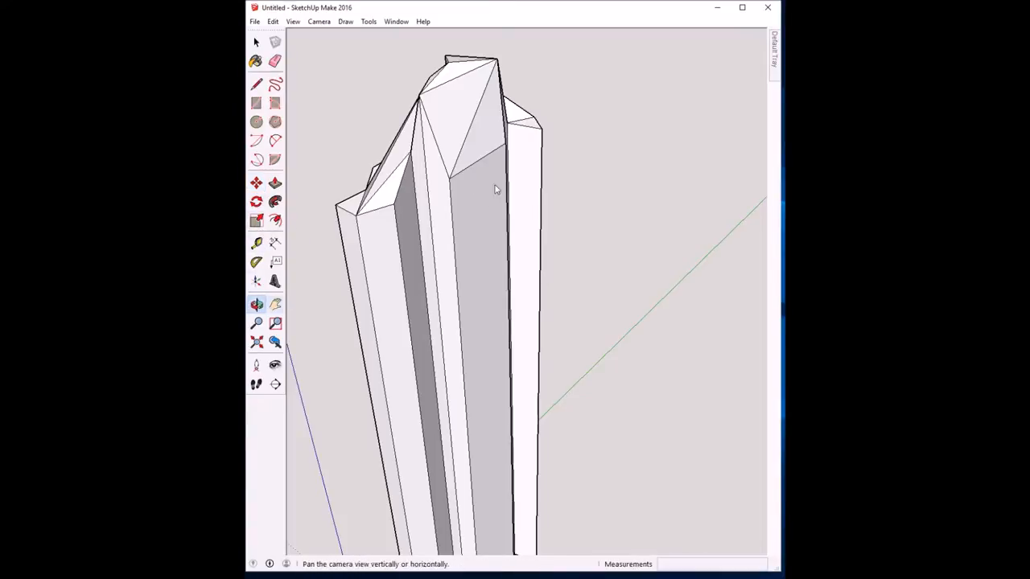
pyautogui.moveTo(496, 190)
pyautogui.mouseDown()
pyautogui.moveTo(368, 260)
pyautogui.moveTo(590, 241)
pyautogui.moveTo(536, 308)
pyautogui.moveTo(568, 356)
pyautogui.moveTo(595, 349)
pyautogui.moveTo(538, 378)
pyautogui.mouseUp()
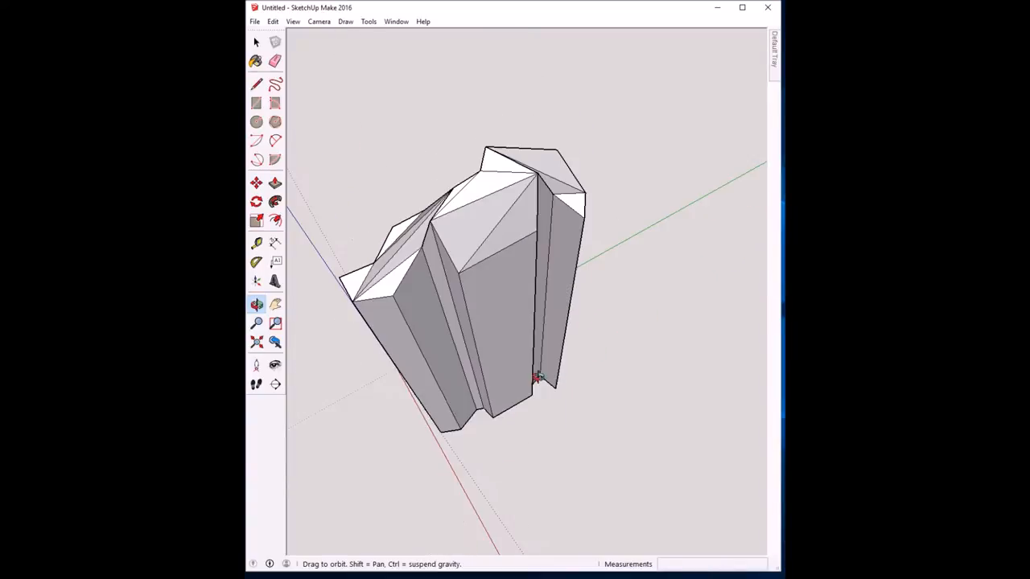
pyautogui.moveTo(636, 300)
pyautogui.mouseDown()
pyautogui.moveTo(574, 375)
pyautogui.moveTo(632, 395)
pyautogui.moveTo(681, 383)
pyautogui.moveTo(670, 385)
pyautogui.mouseUp()
pyautogui.moveTo(671, 455)
pyautogui.mouseDown()
pyautogui.moveTo(604, 446)
pyautogui.moveTo(669, 453)
pyautogui.moveTo(685, 470)
pyautogui.moveTo(651, 511)
pyautogui.moveTo(542, 502)
pyautogui.moveTo(620, 505)
pyautogui.moveTo(685, 483)
pyautogui.moveTo(692, 466)
pyautogui.moveTo(687, 489)
pyautogui.mouseUp()
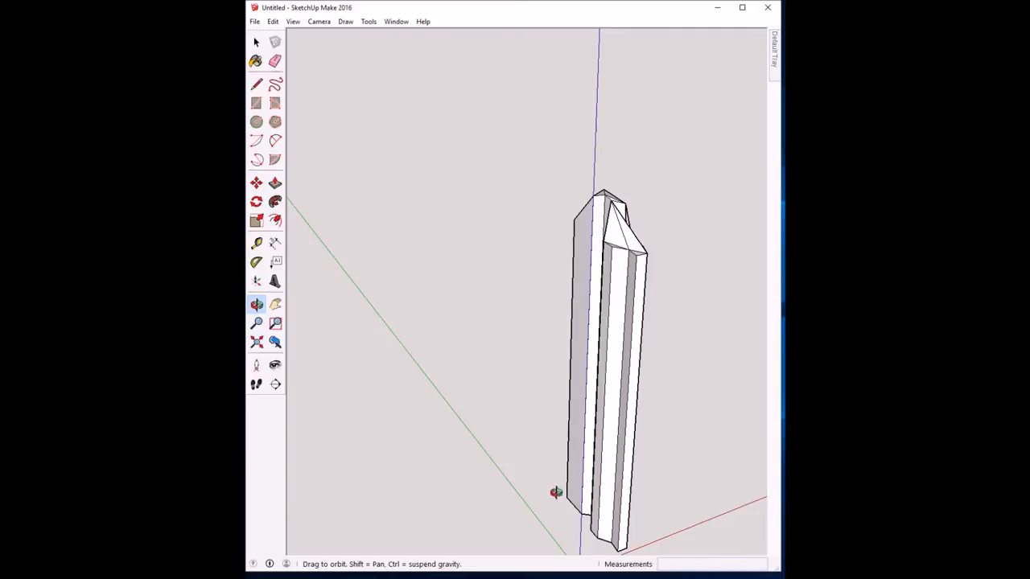
pyautogui.click(275, 304)
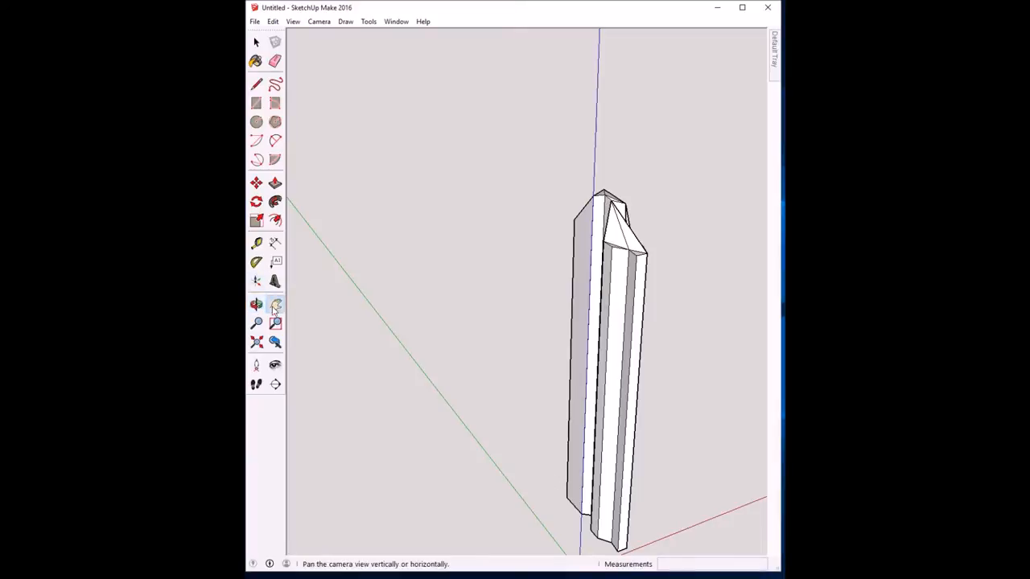
pyautogui.moveTo(476, 449)
pyautogui.mouseDown()
pyautogui.moveTo(453, 414)
pyautogui.moveTo(471, 295)
pyautogui.mouseUp()
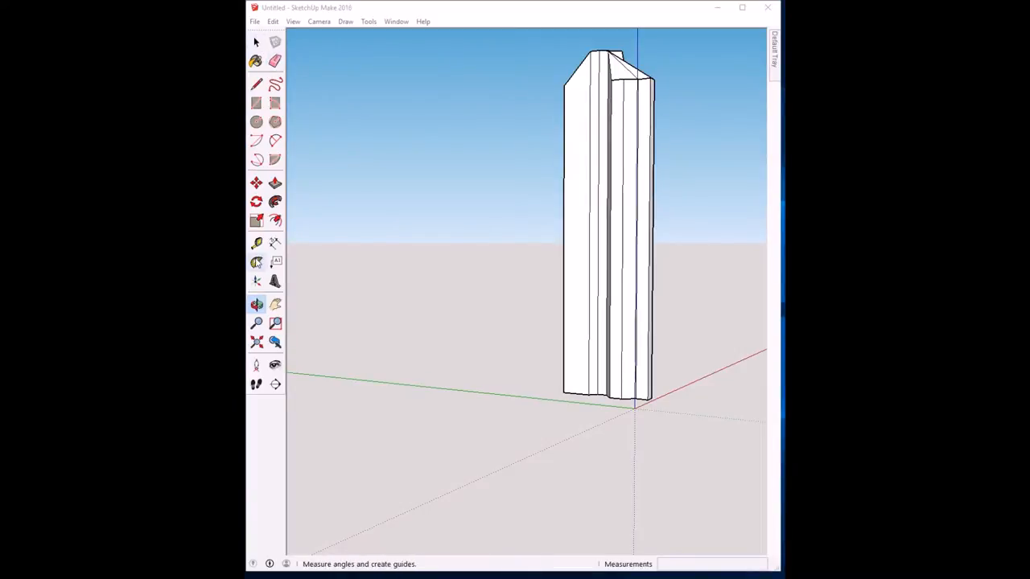
pyautogui.click(256, 242)
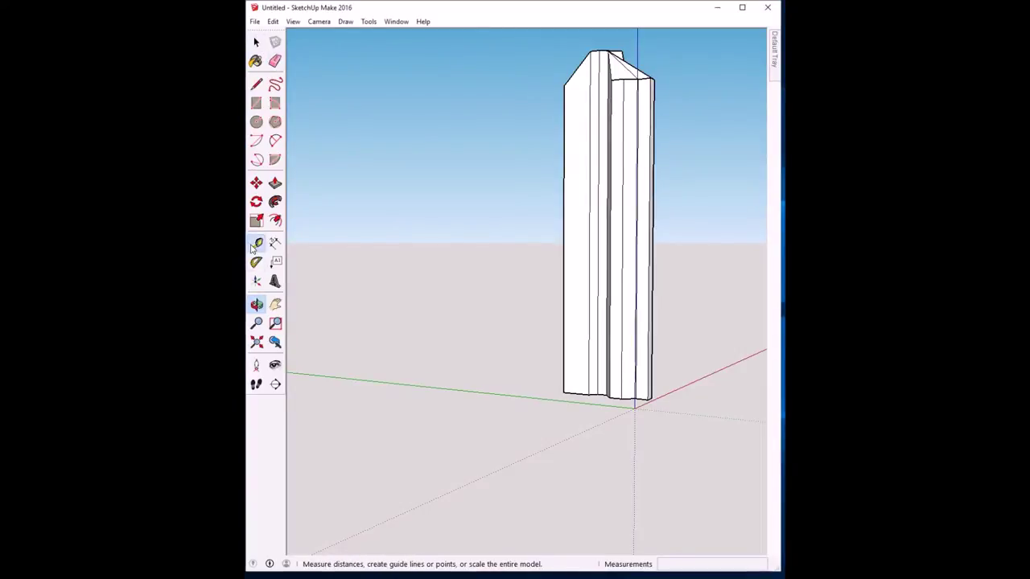
pyautogui.click(565, 393)
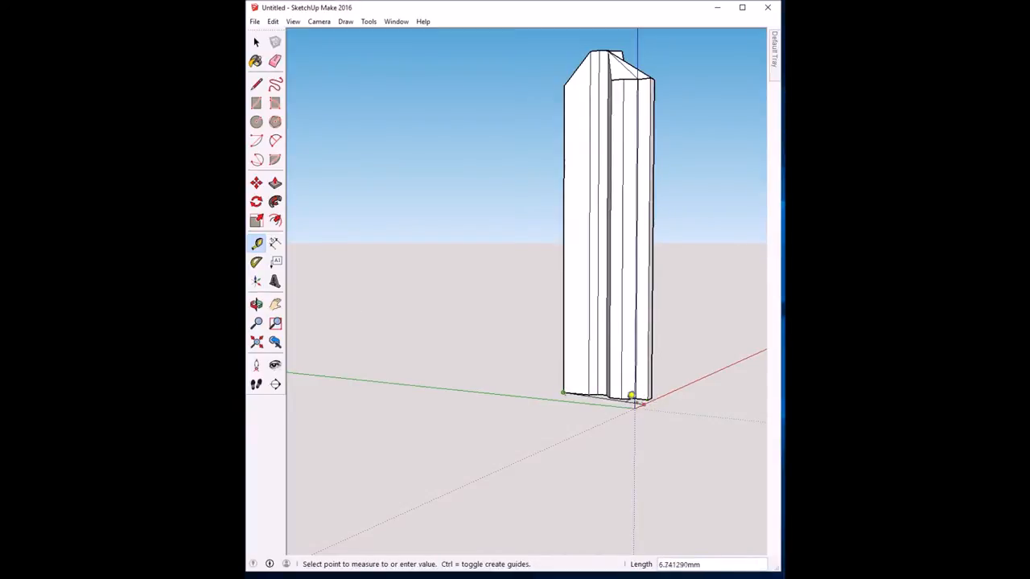
pyautogui.click(611, 420)
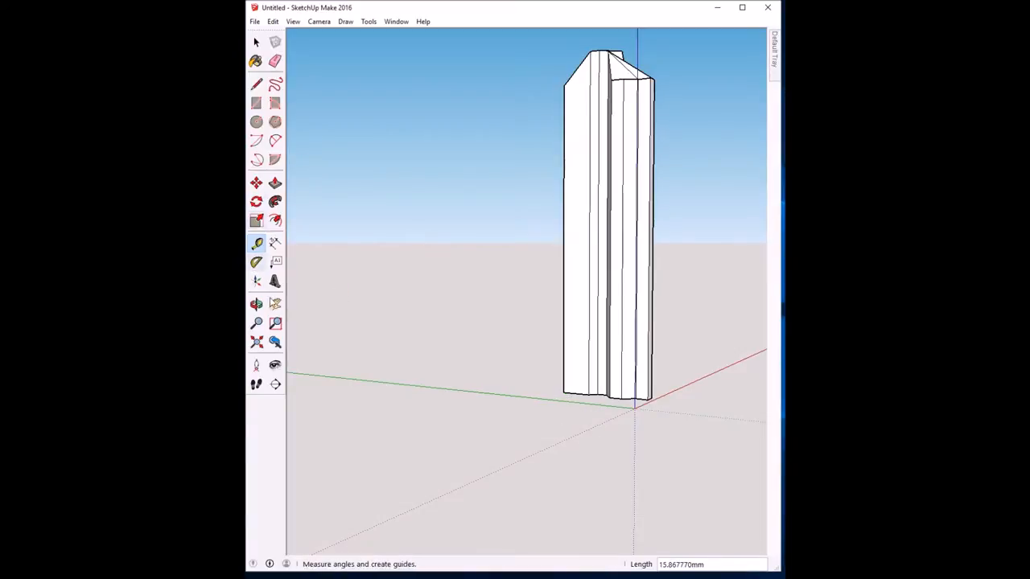
pyautogui.click(258, 104)
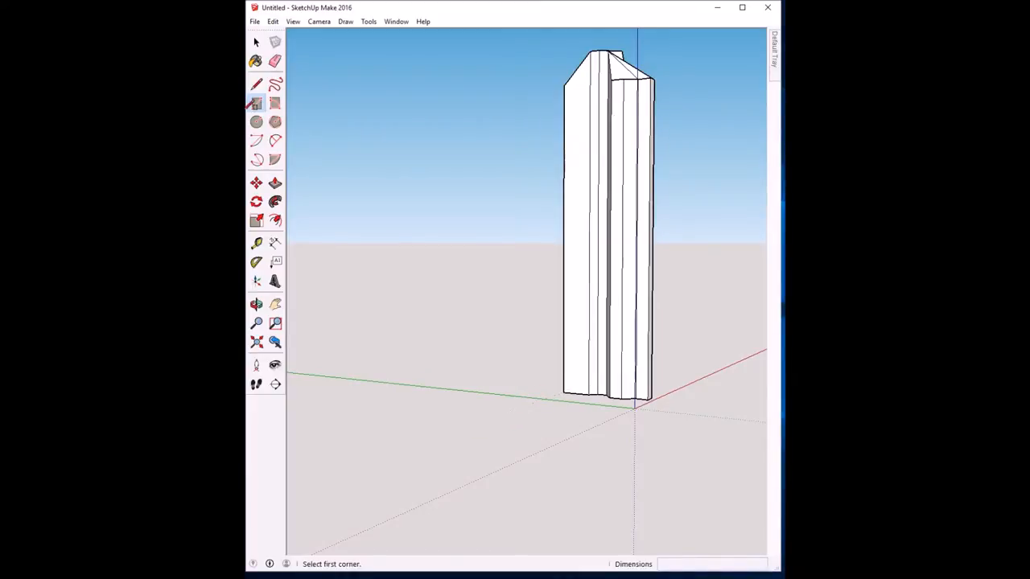
# Step: Draw a 7mm by 12mm rectangle on the ground beside the shaft base
pyautogui.click(534, 404)
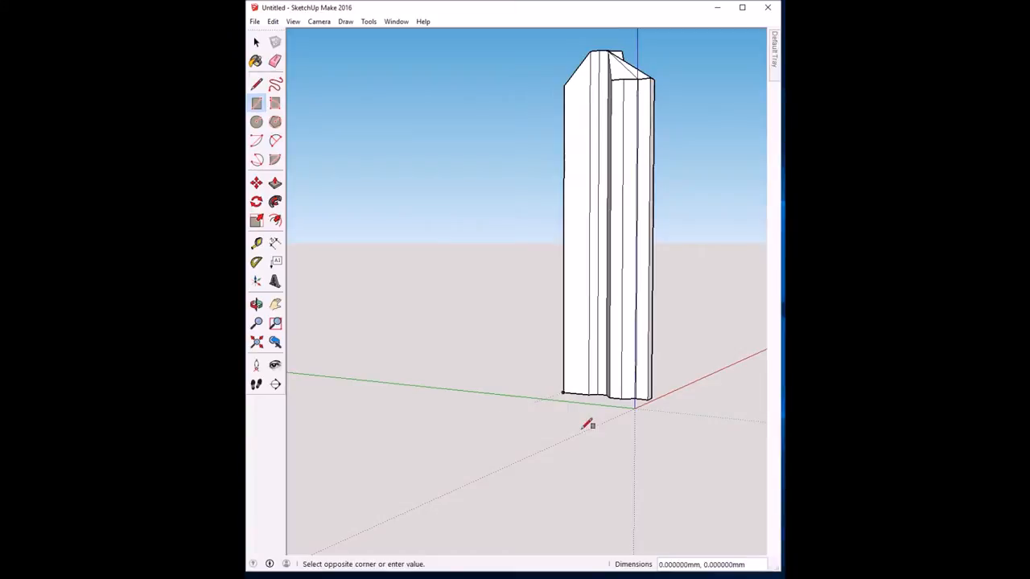
pyautogui.click(581, 430)
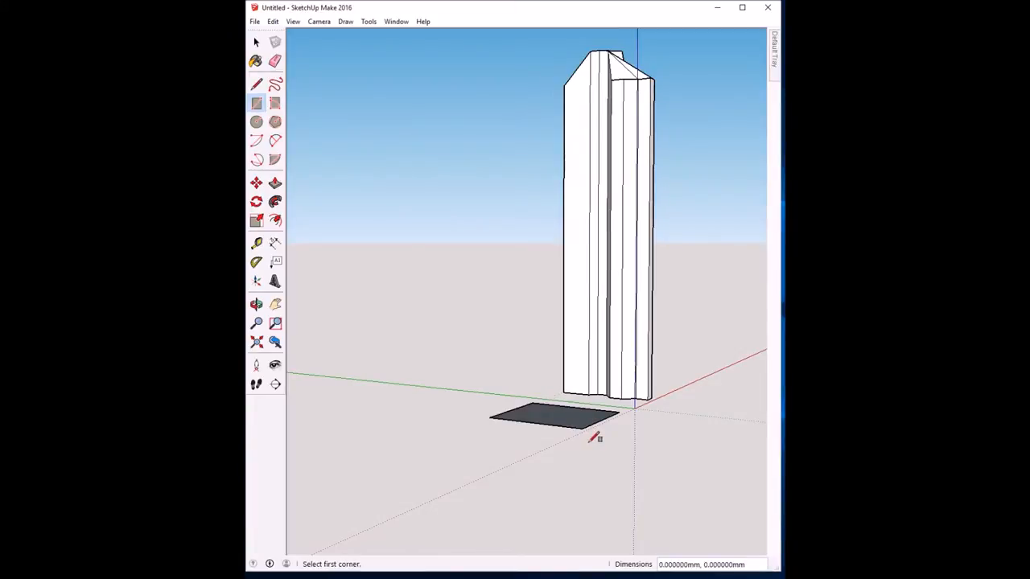
pyautogui.write('7mm,')
pyautogui.write('12')
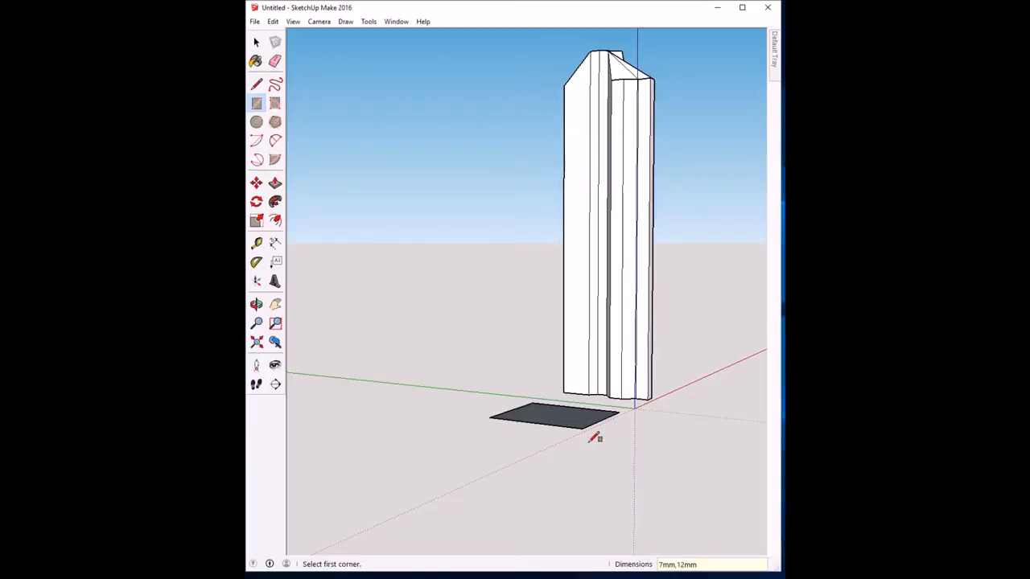
pyautogui.press('Return')
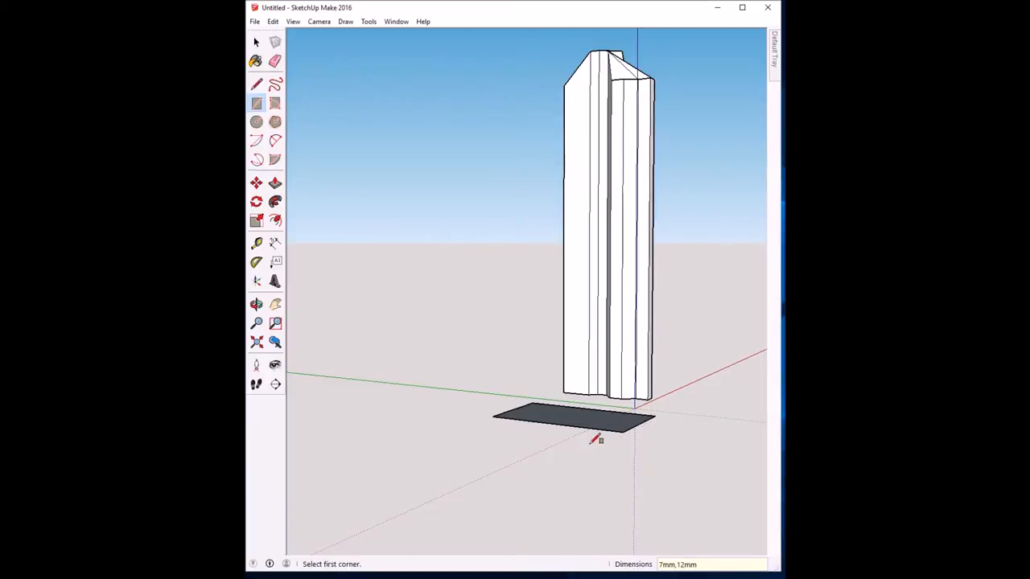
pyautogui.scroll(1, 595, 437)
pyautogui.scroll(1, 596, 437)
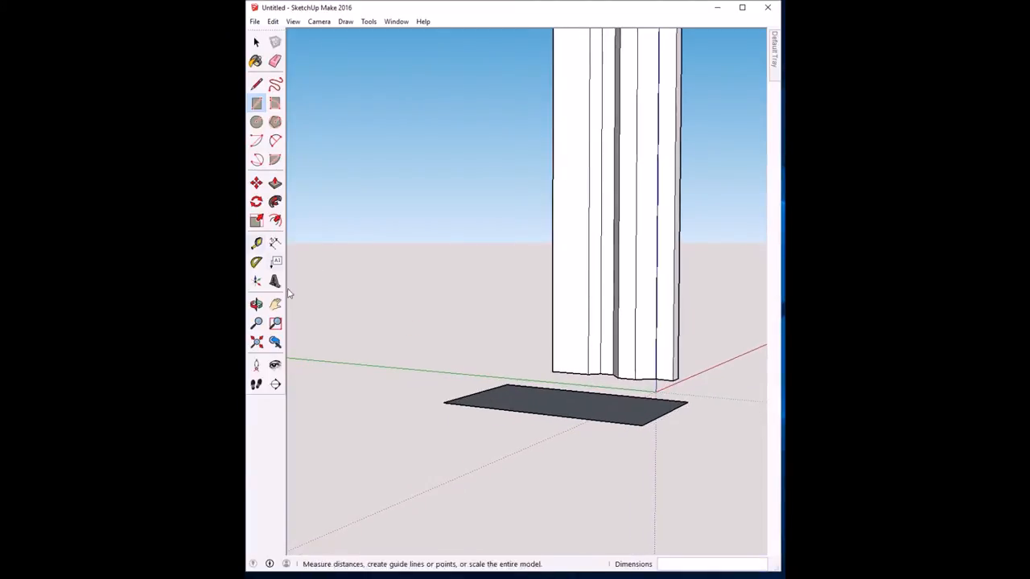
pyautogui.click(256, 305)
pyautogui.moveTo(436, 321); pyautogui.dragTo(428, 449)
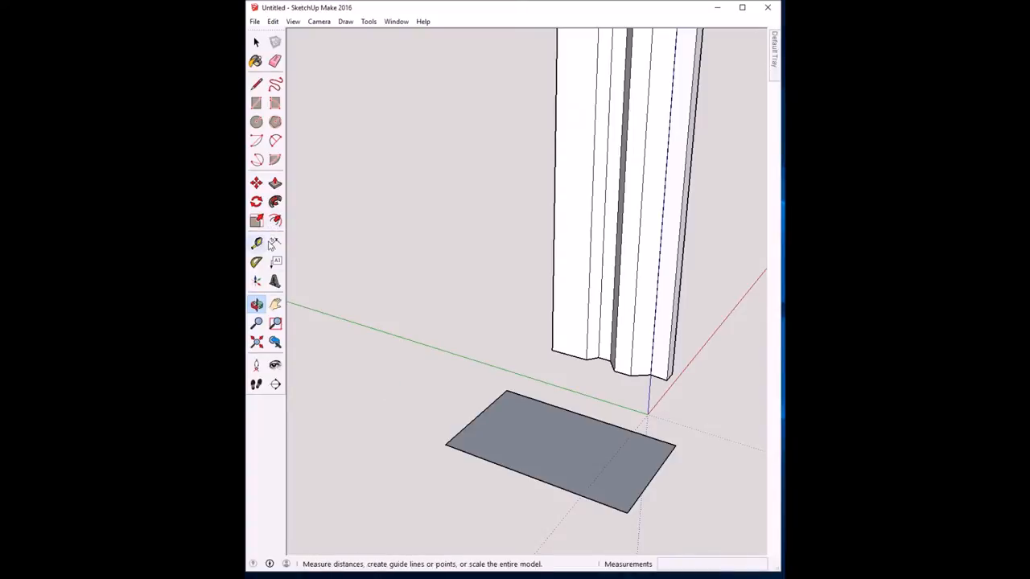
# Step: Cancel a stray dimension and place a Tape Measure guide 2 mm in from the rectangle's top edge
pyautogui.click(275, 242)
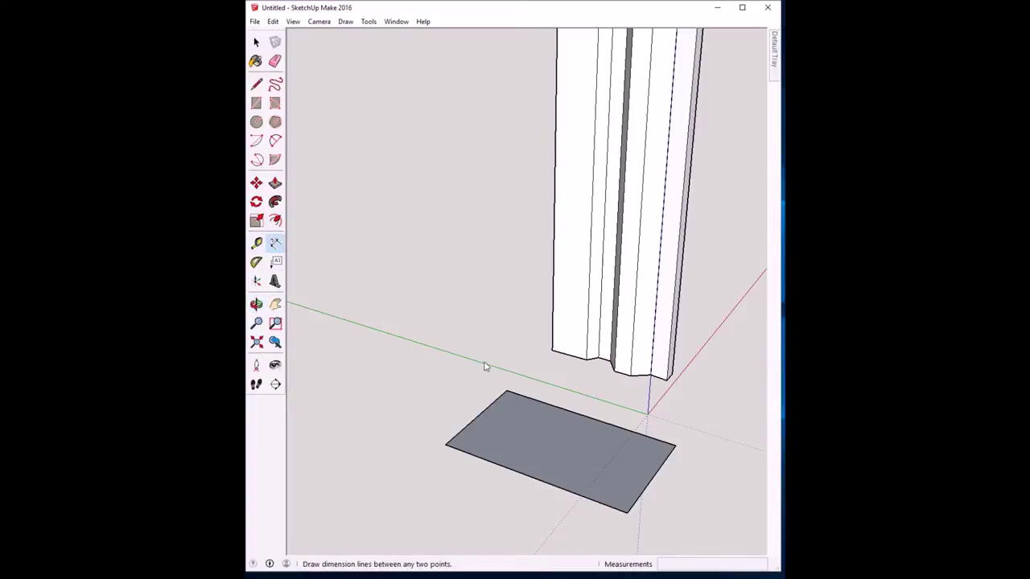
pyautogui.click(539, 406)
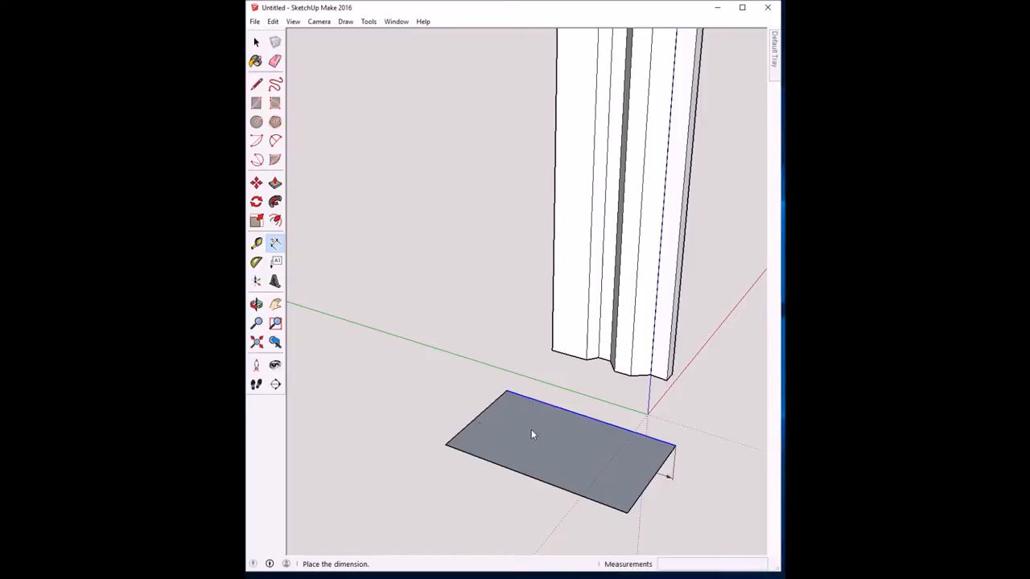
pyautogui.press('Escape')
pyautogui.click(256, 242)
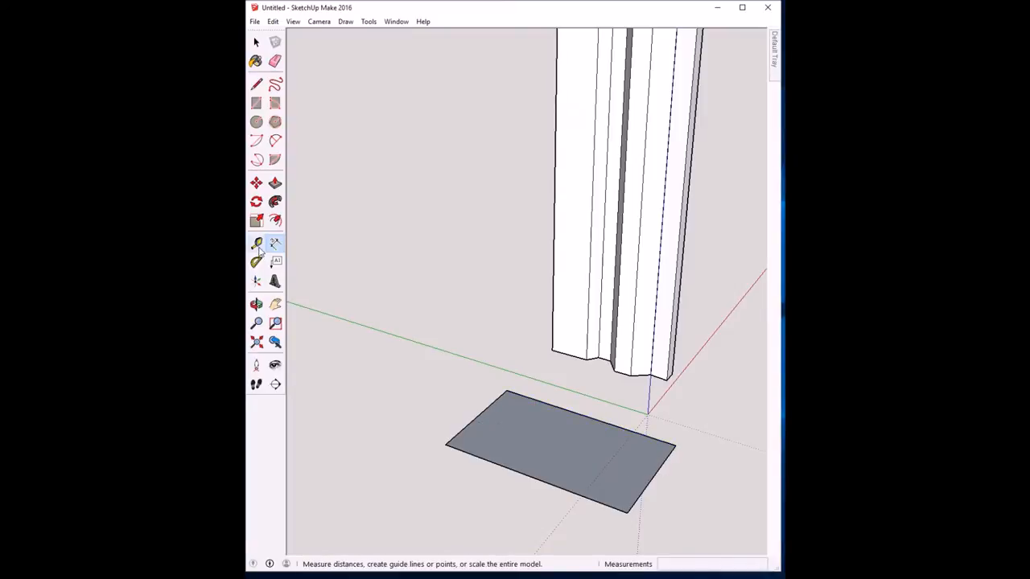
pyautogui.click(539, 405)
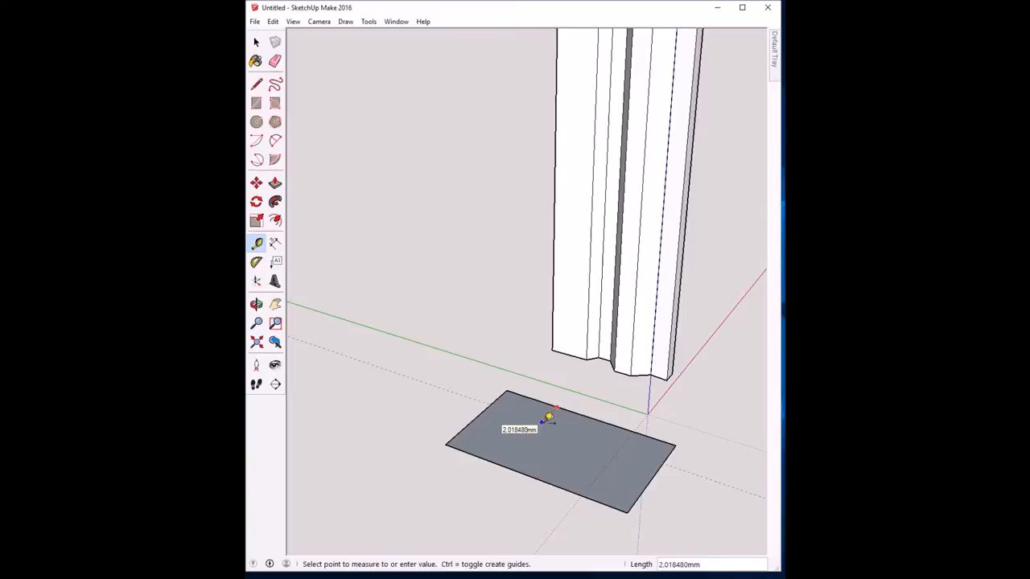
pyautogui.click(552, 419)
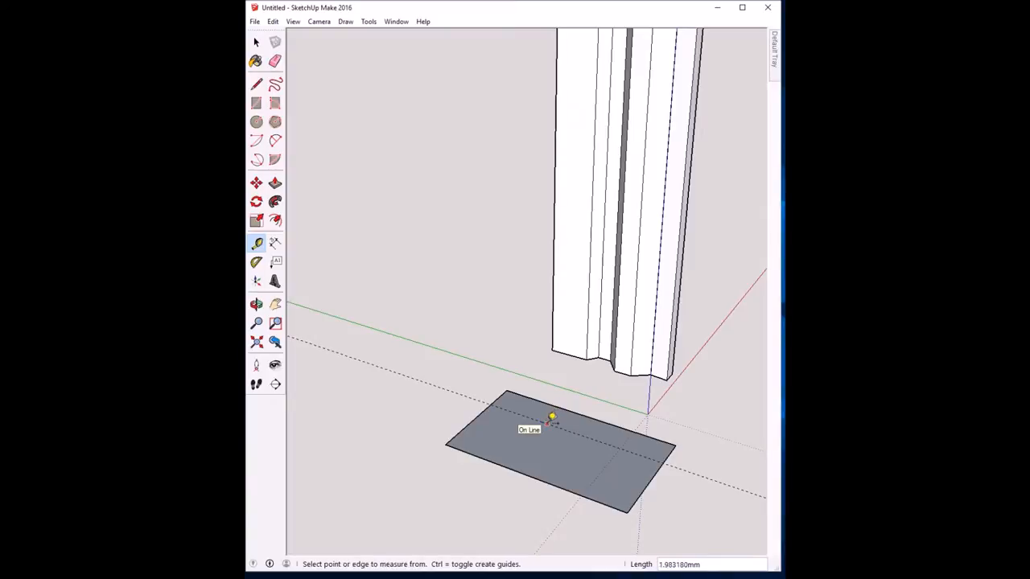
pyautogui.write('2')
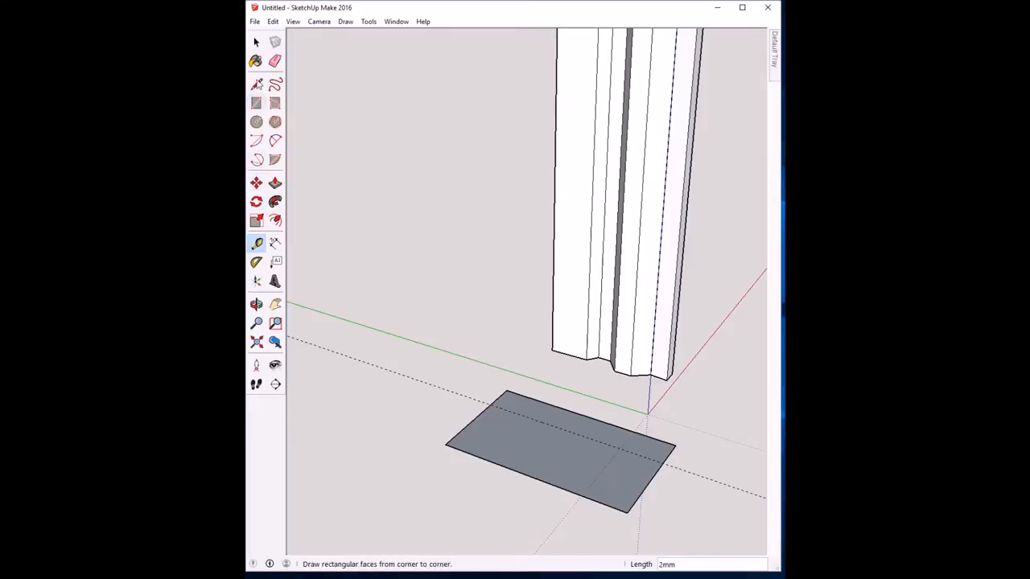
pyautogui.click(257, 42)
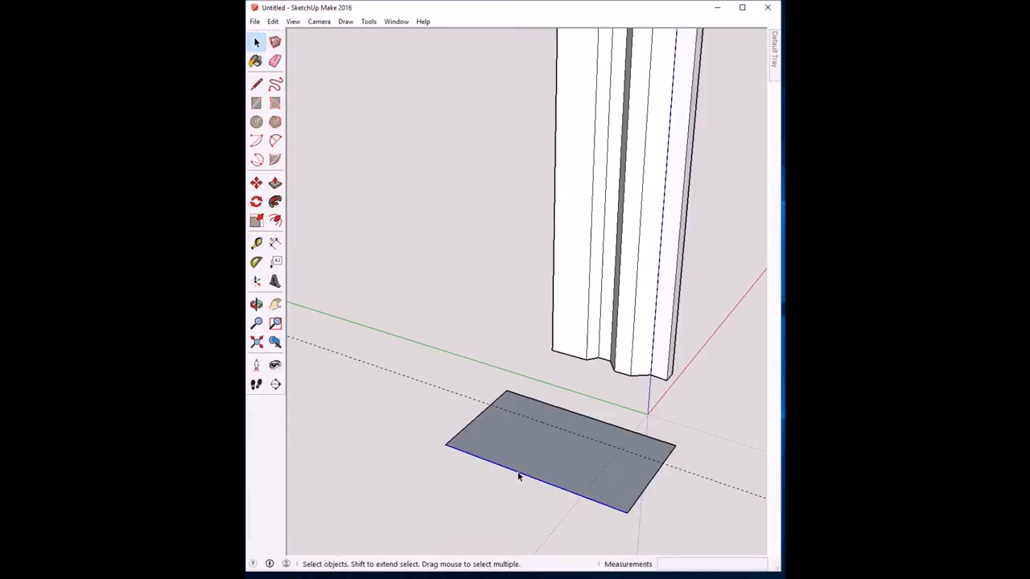
pyautogui.click(257, 220)
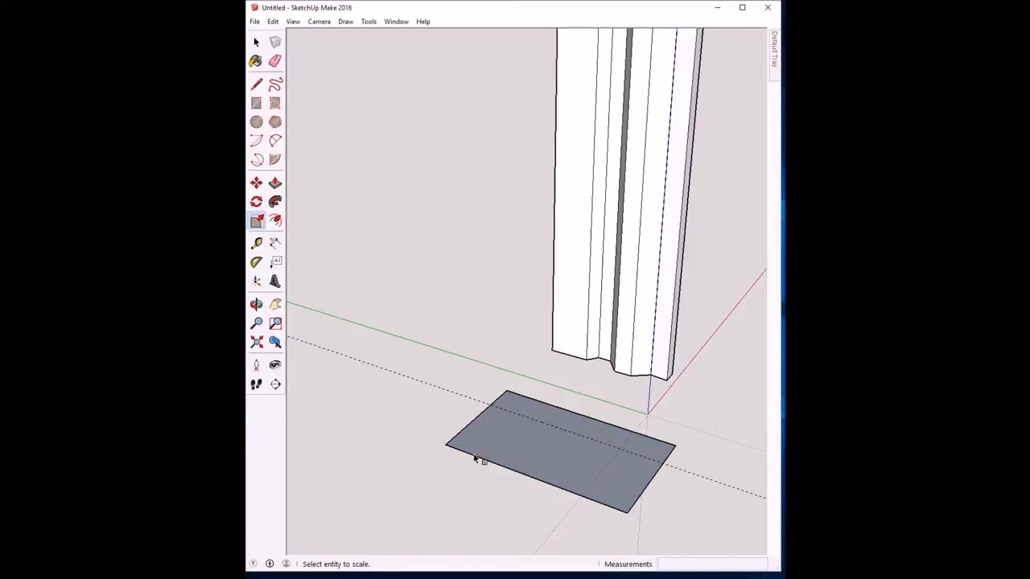
pyautogui.click(585, 484)
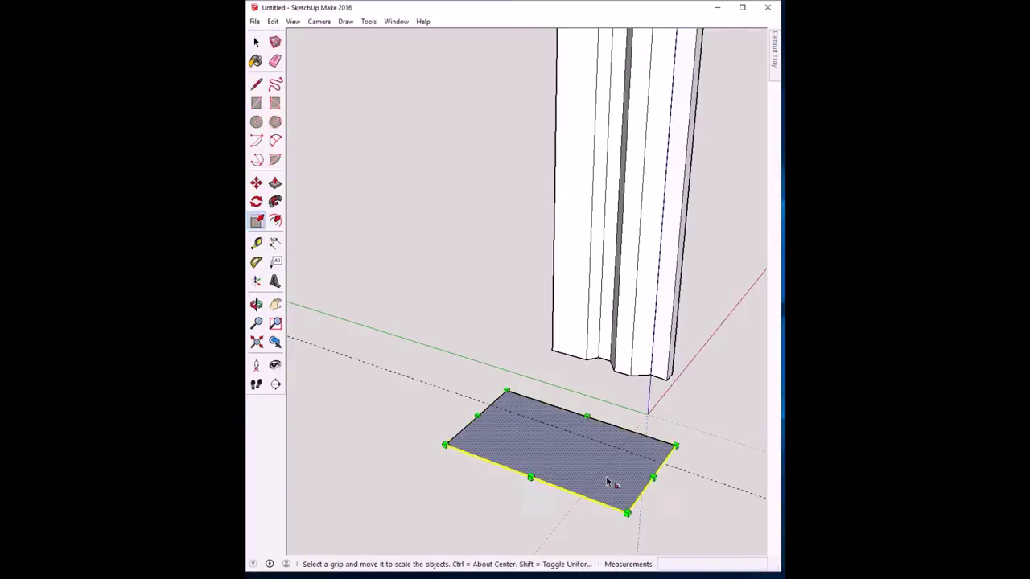
pyautogui.click(555, 502)
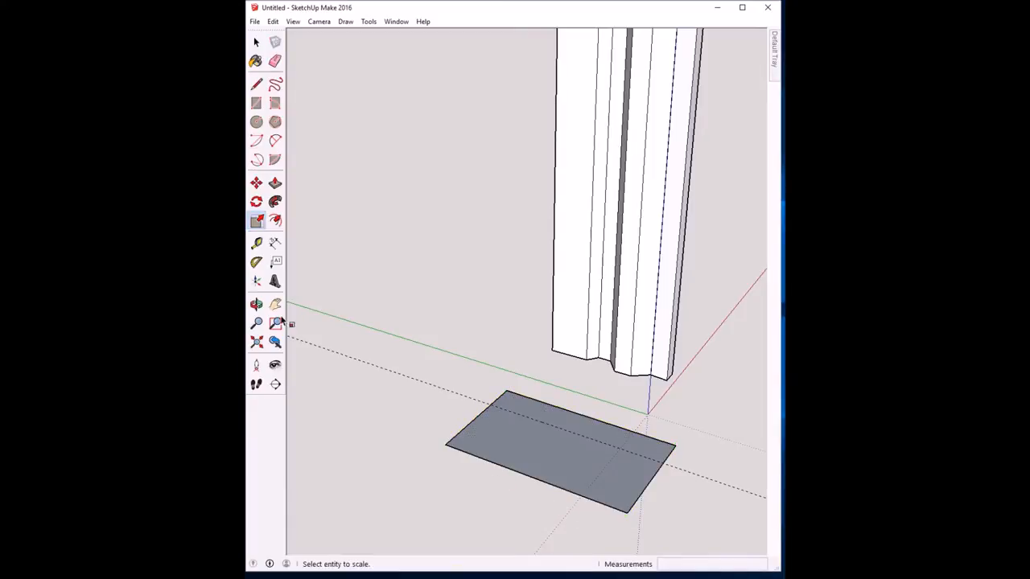
pyautogui.click(256, 183)
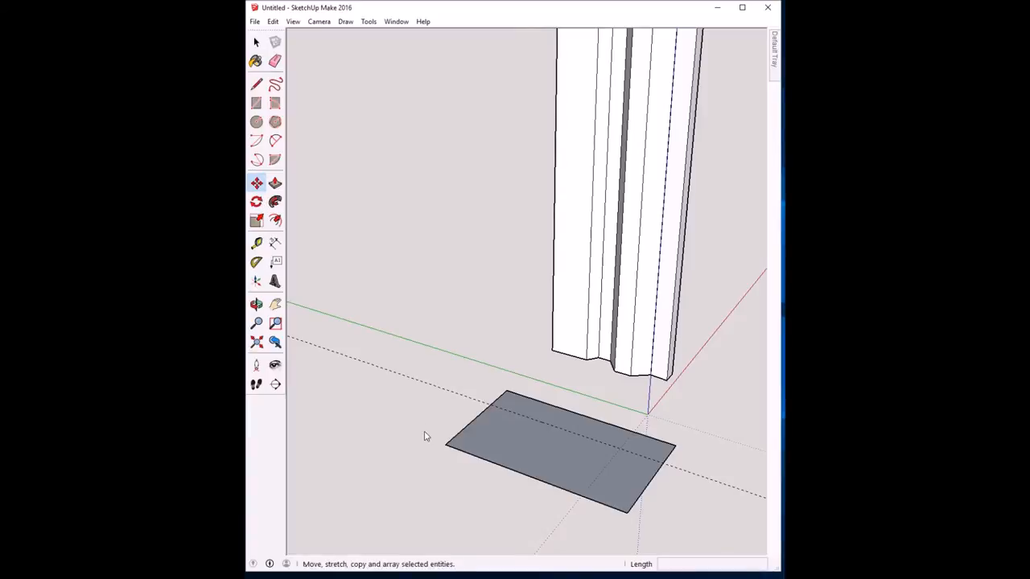
pyautogui.click(444, 444)
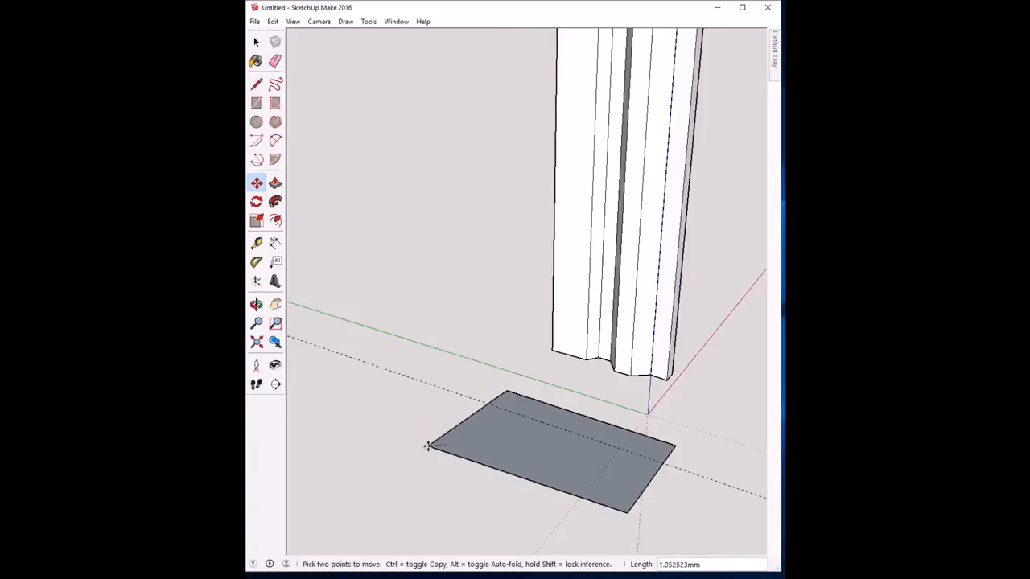
pyautogui.write('2')
pyautogui.press('Return')
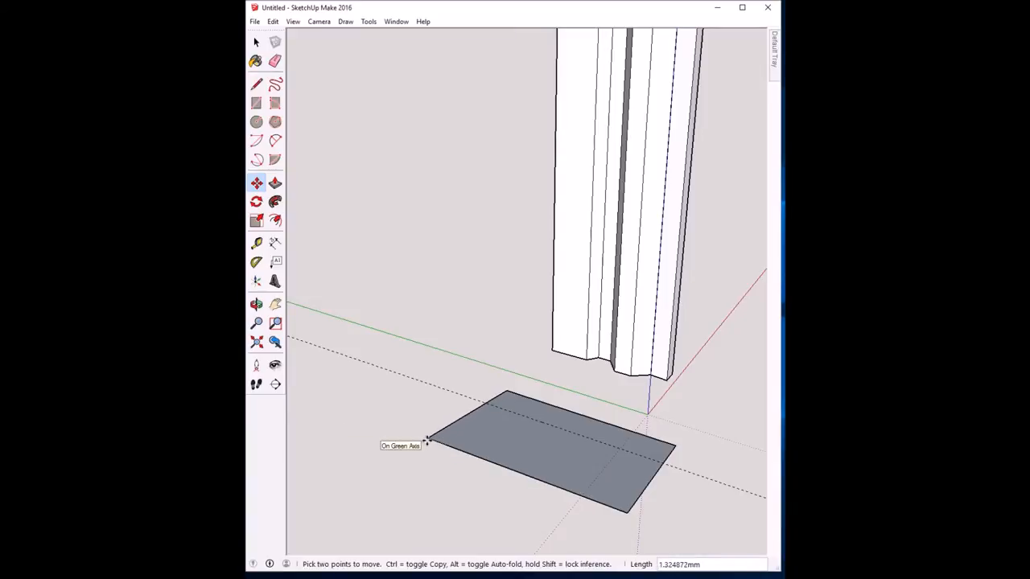
pyautogui.click(422, 438)
pyautogui.press('Escape')
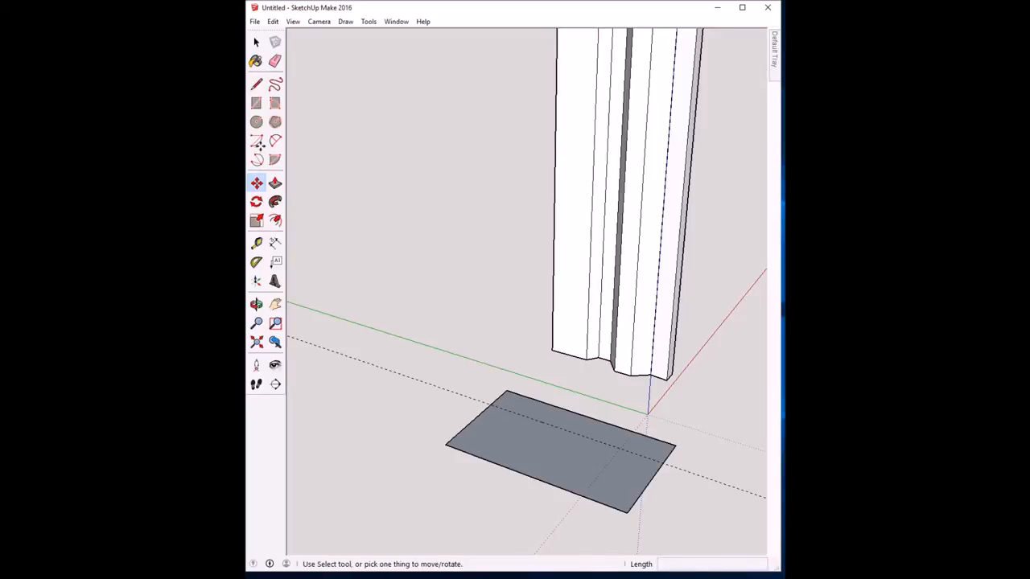
pyautogui.click(256, 84)
# Step: Draw a line along the guide, then move the left corner 2 mm and the bottom corner outward
pyautogui.click(493, 403)
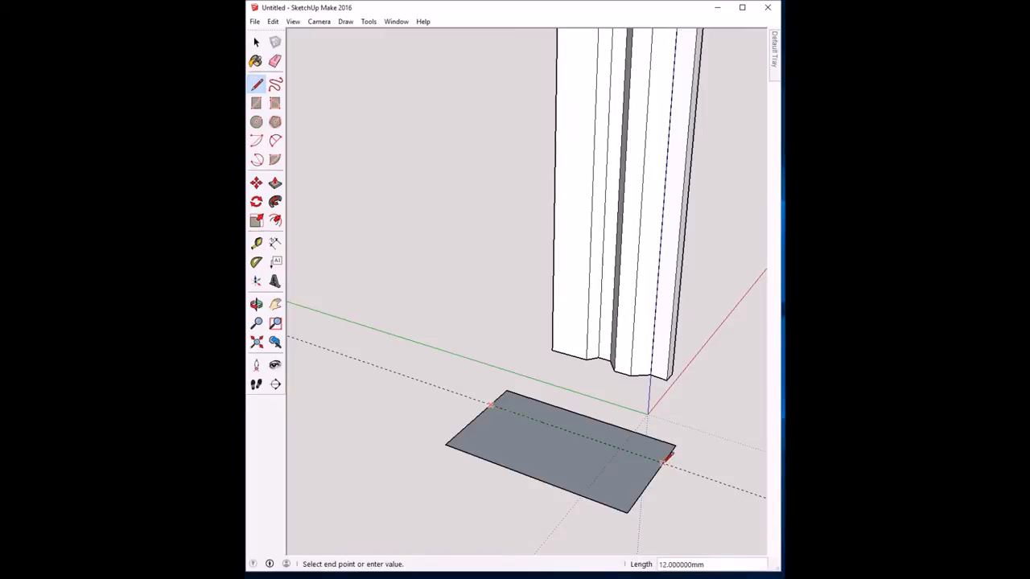
pyautogui.click(667, 458)
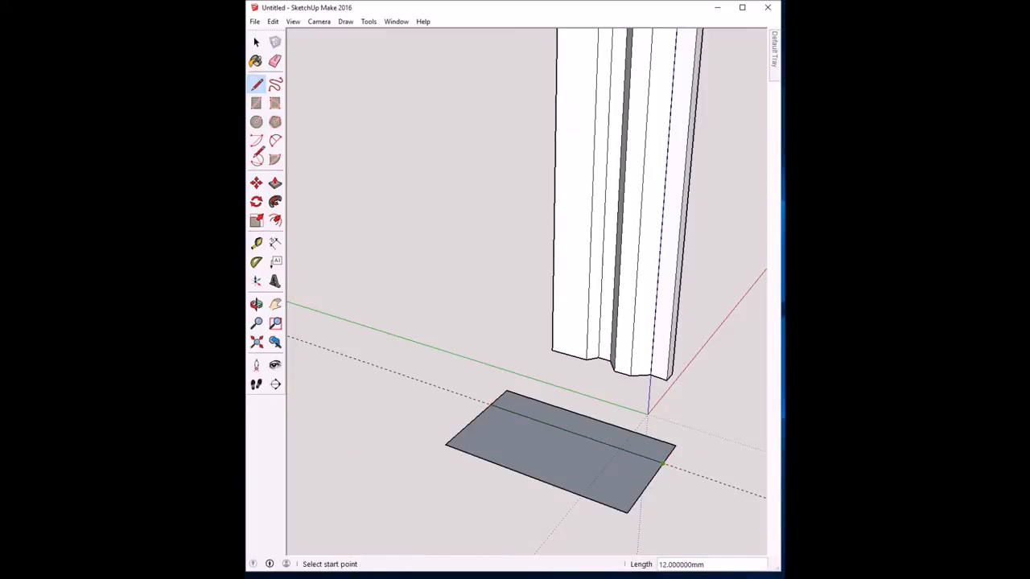
pyautogui.click(256, 183)
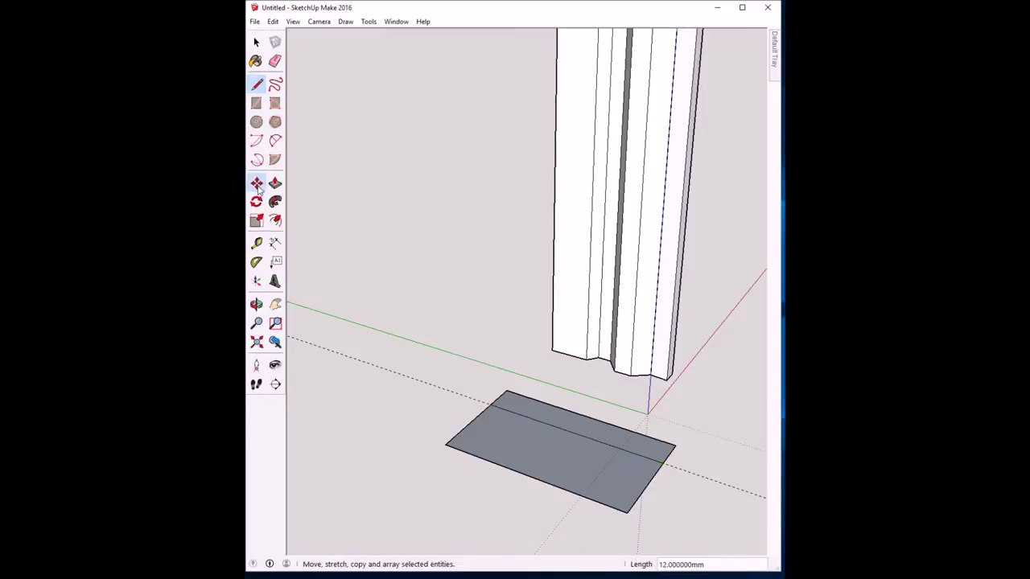
pyautogui.click(445, 446)
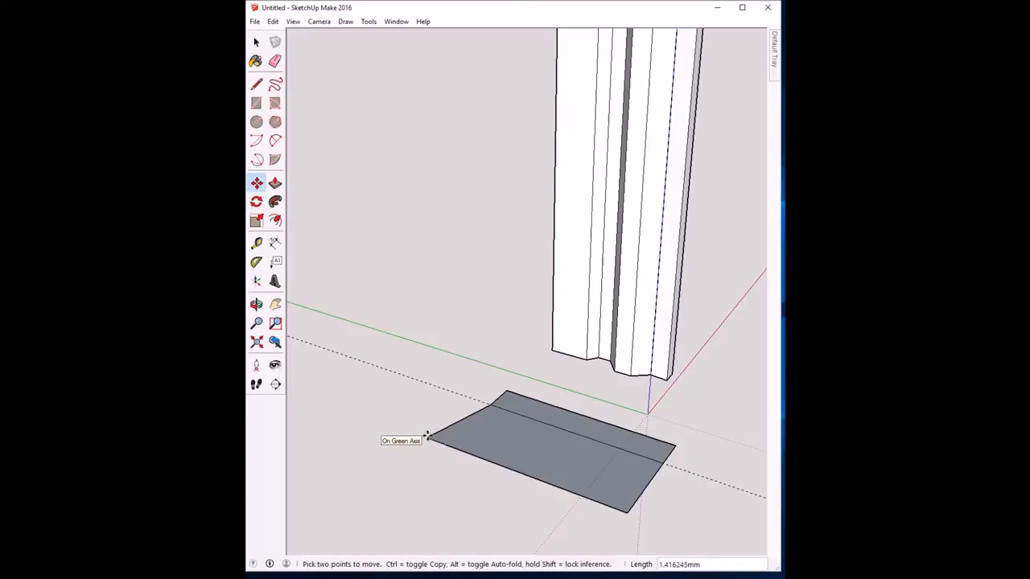
pyautogui.write('2')
pyautogui.press('Return')
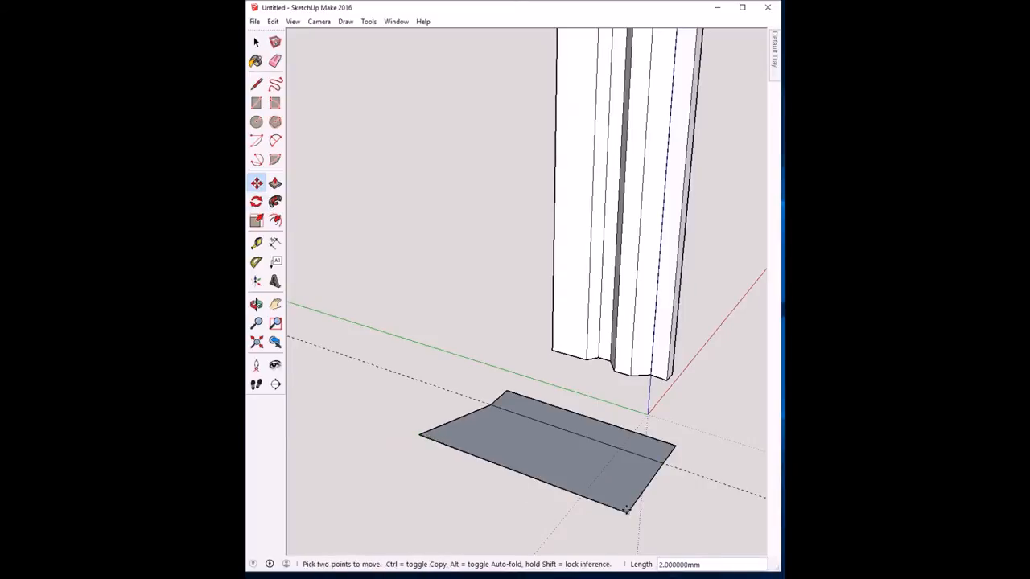
pyautogui.click(628, 511)
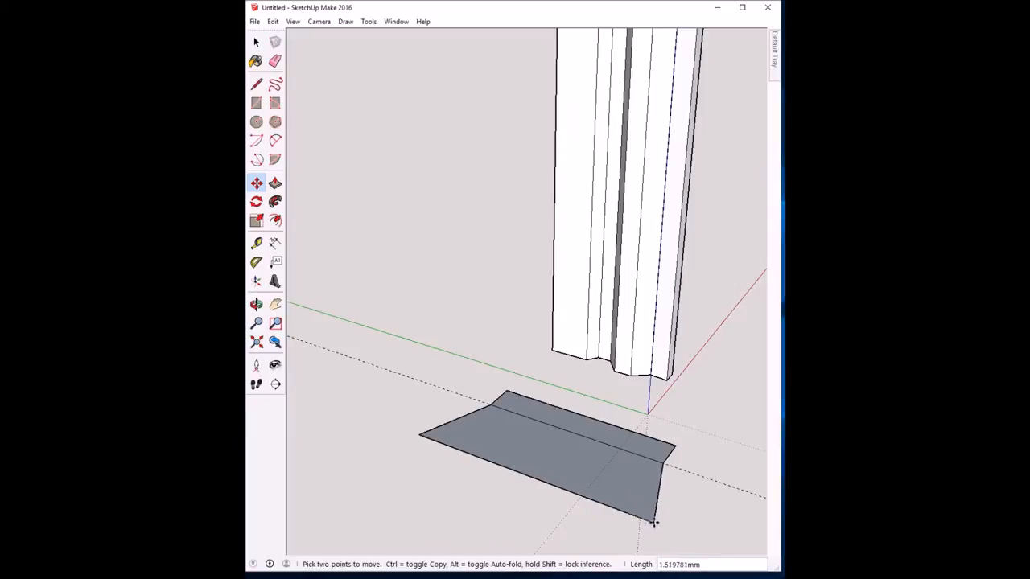
pyautogui.write('2.000000')
pyautogui.click(657, 523)
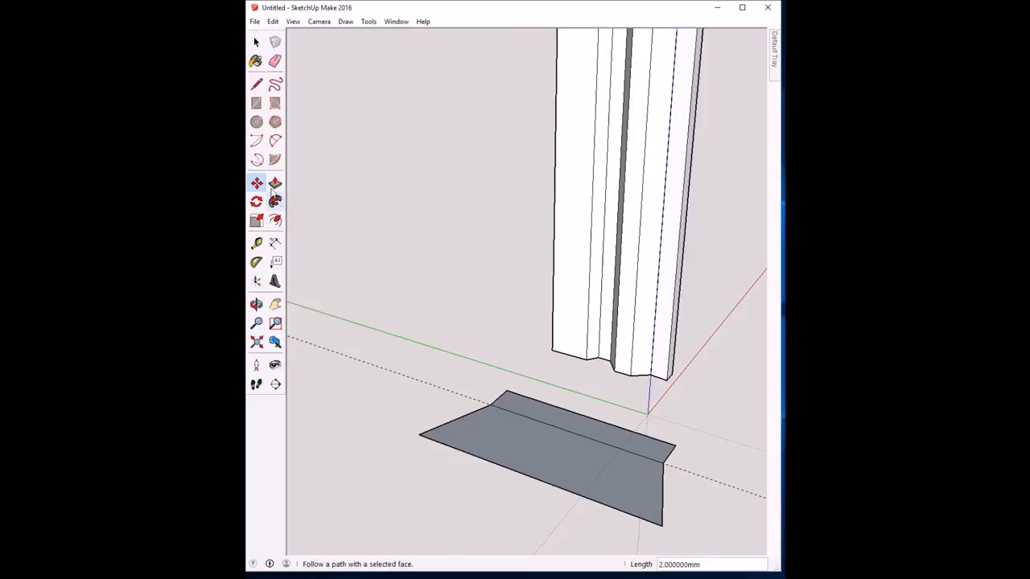
# Step: Measure the distance from the shaft's corner with the Tape Measure
pyautogui.click(256, 242)
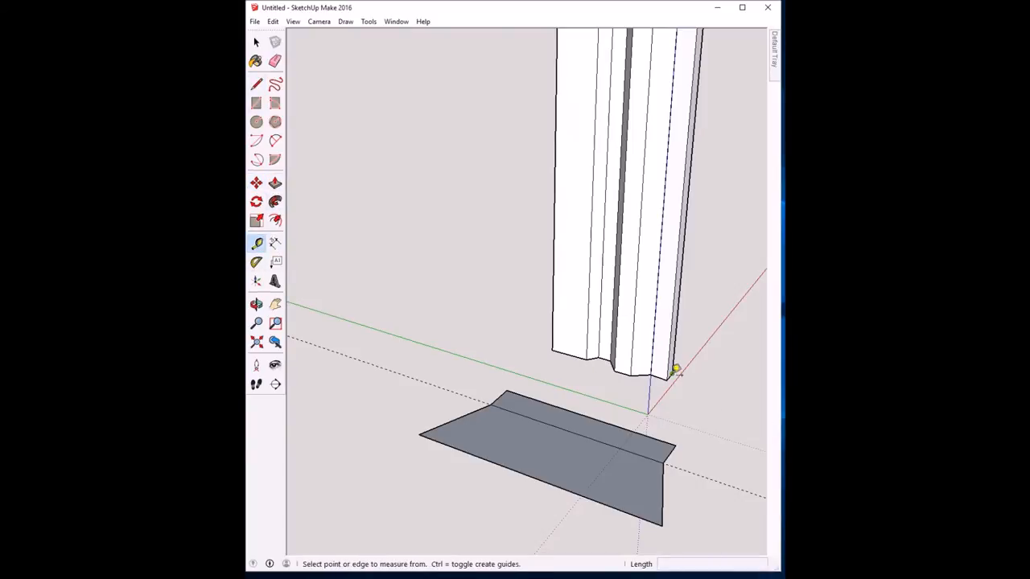
pyautogui.click(671, 374)
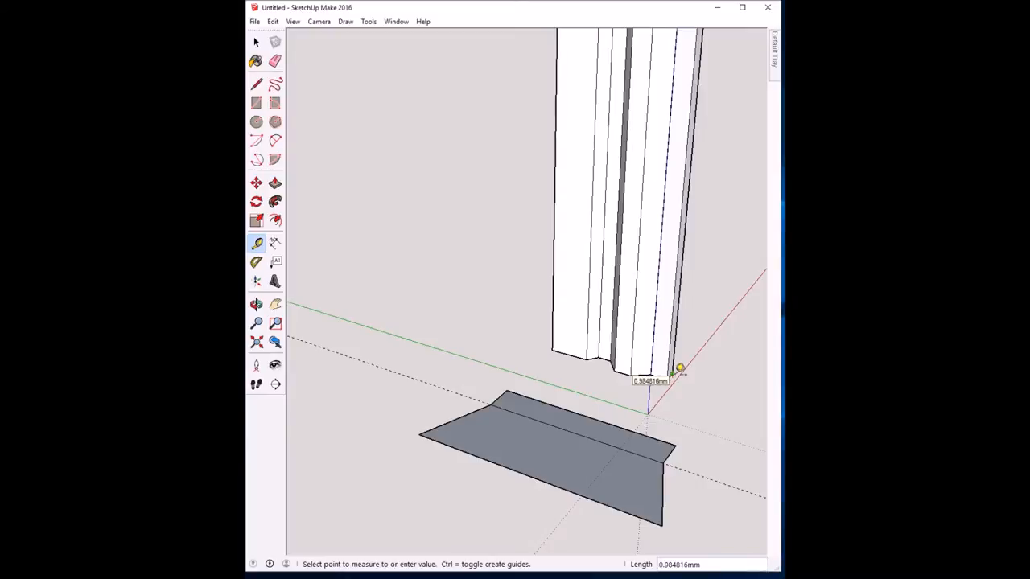
pyautogui.click(680, 369)
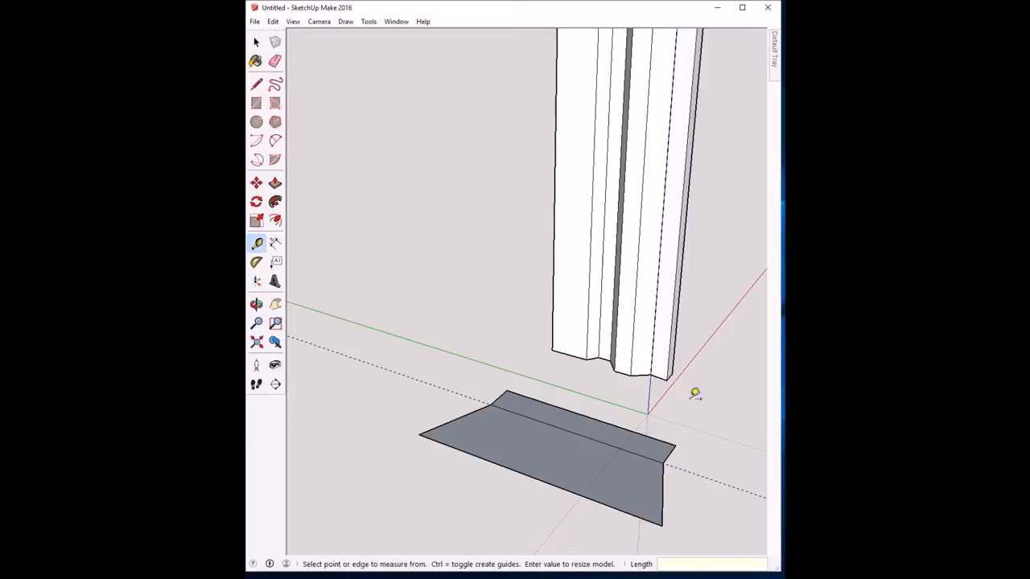
pyautogui.click(275, 184)
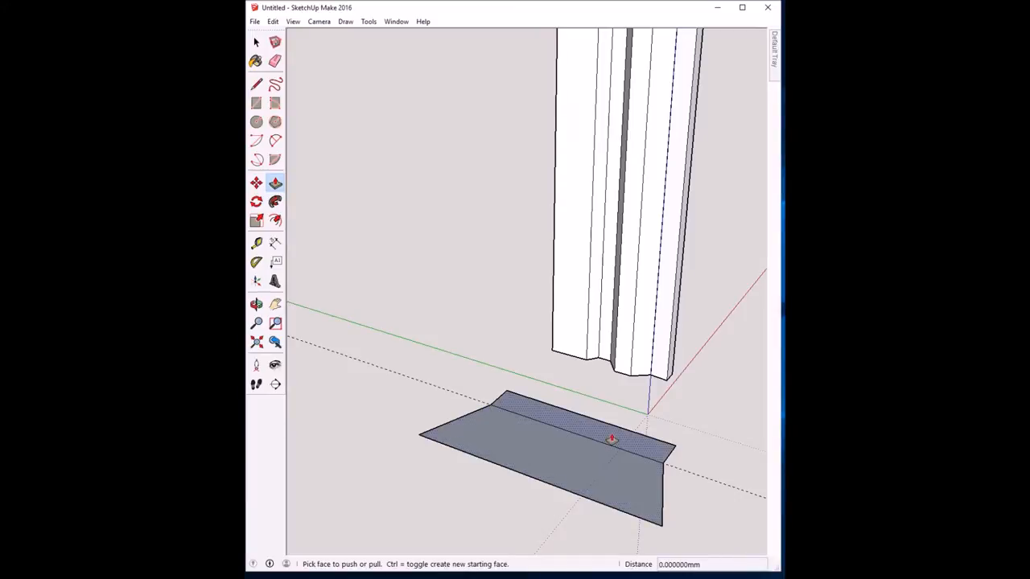
# Step: Delete the line crossing the base and pull its face up into a 3 mm slab
pyautogui.click(256, 42)
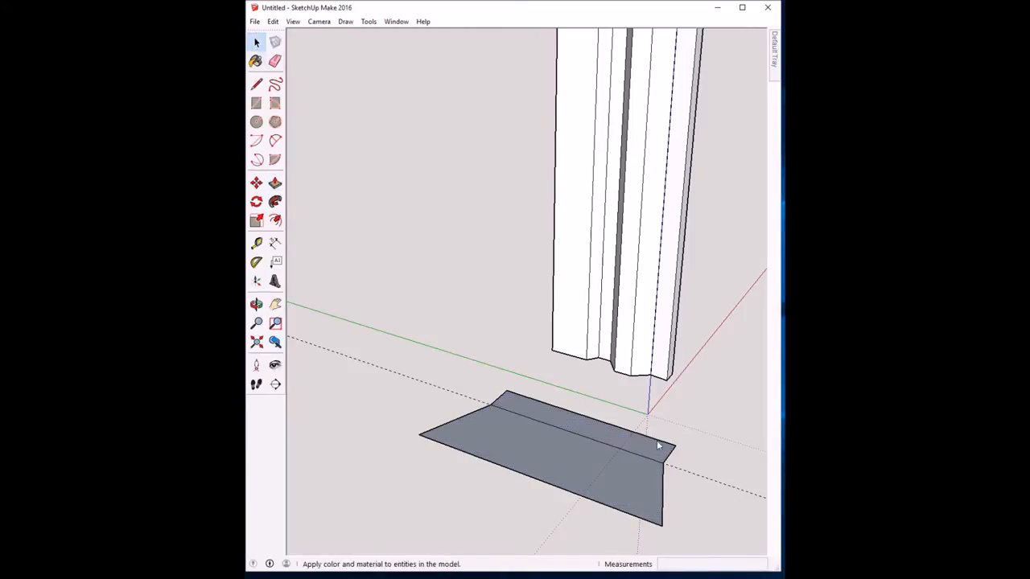
pyautogui.click(640, 457)
pyautogui.press('Delete')
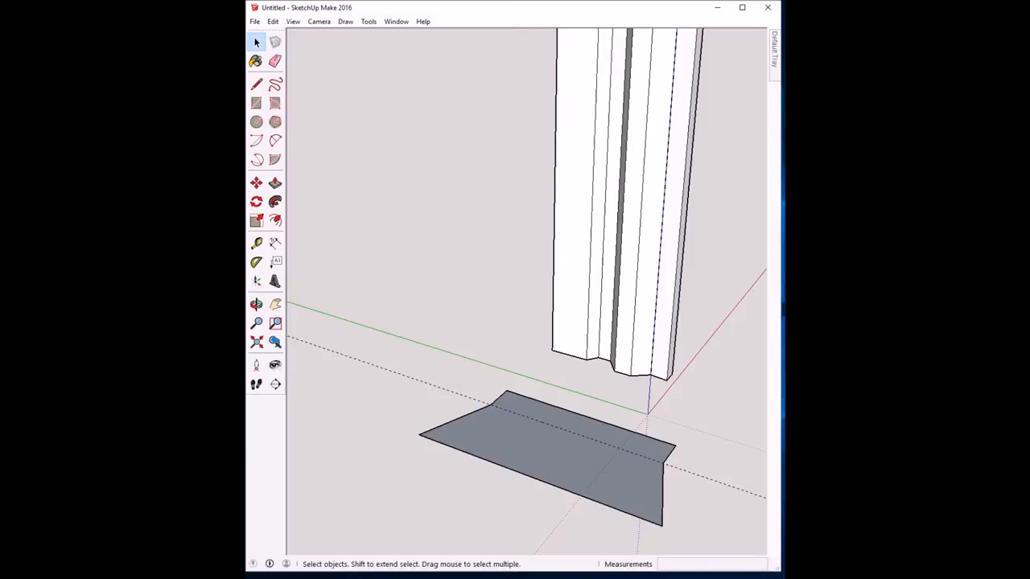
pyautogui.click(275, 183)
pyautogui.moveTo(552, 439); pyautogui.dragTo(549, 429)
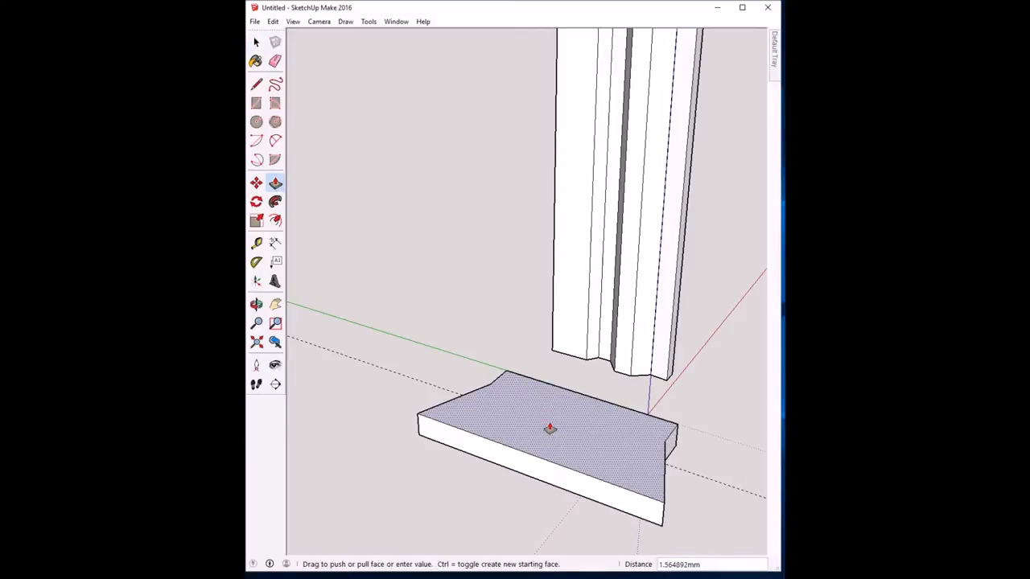
pyautogui.moveTo(550, 429); pyautogui.dragTo(549, 418)
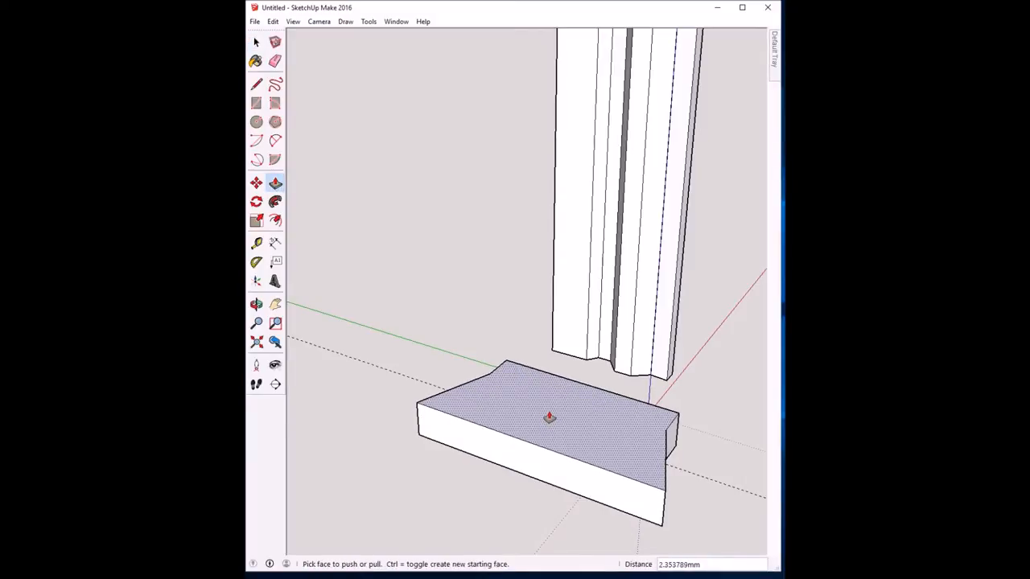
pyautogui.write('3.000000mm')
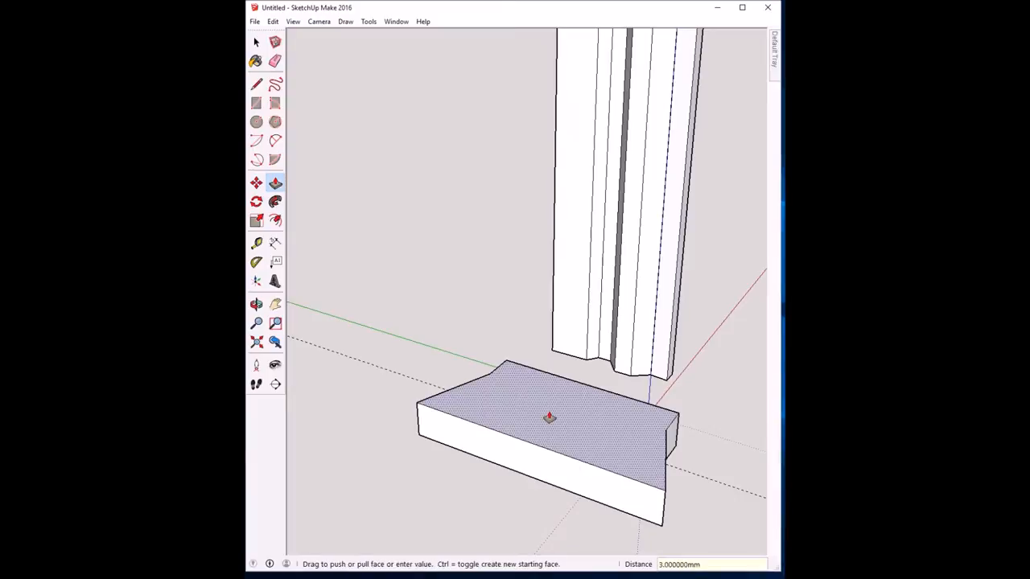
pyautogui.press('Return')
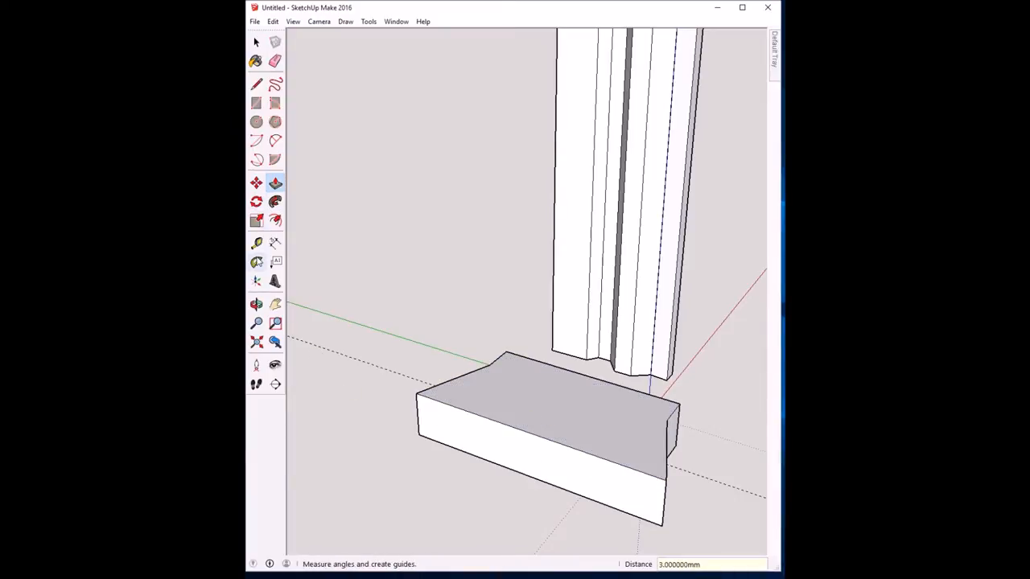
pyautogui.click(258, 263)
pyautogui.click(678, 435)
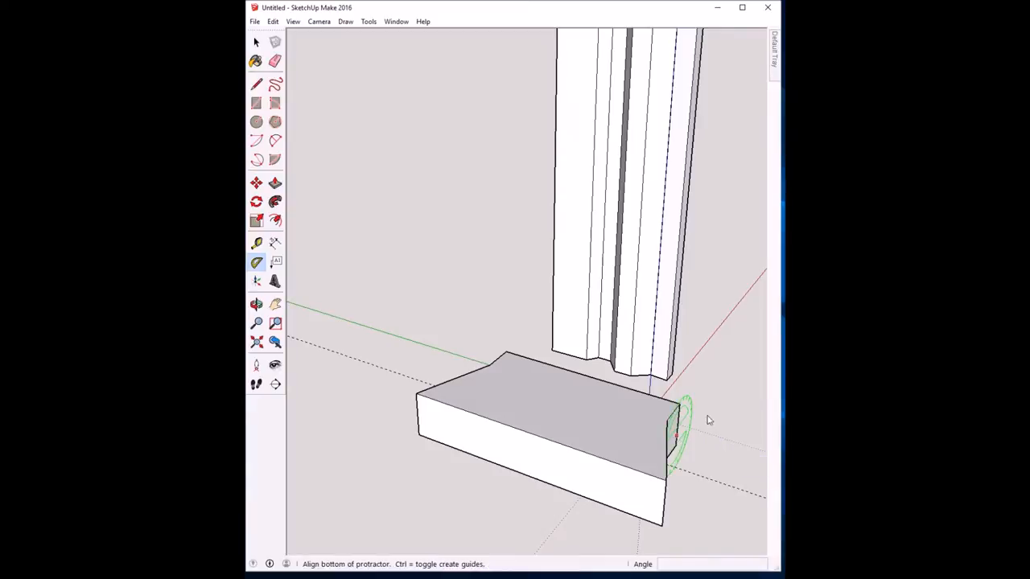
pyautogui.click(727, 399)
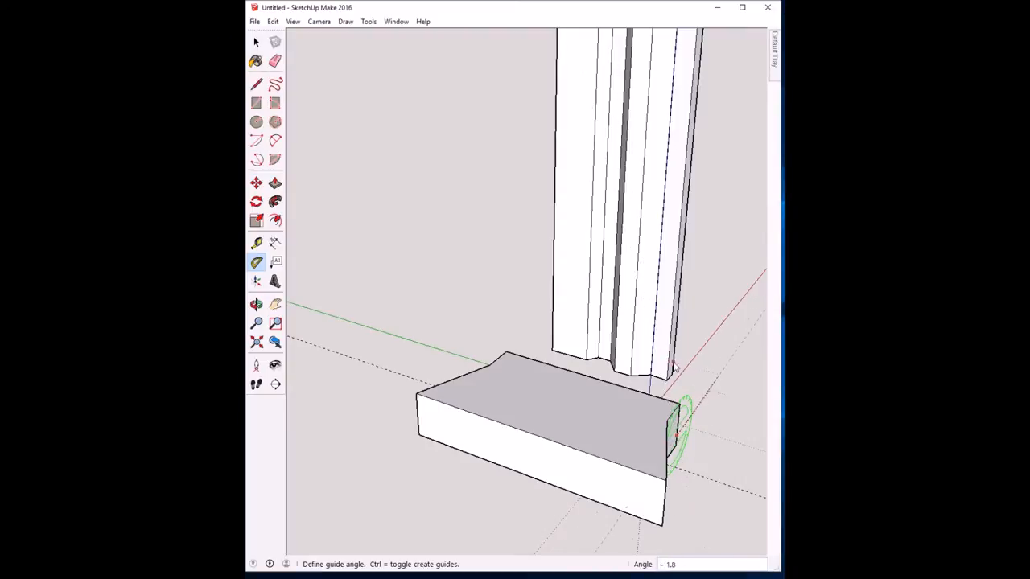
pyautogui.click(723, 386)
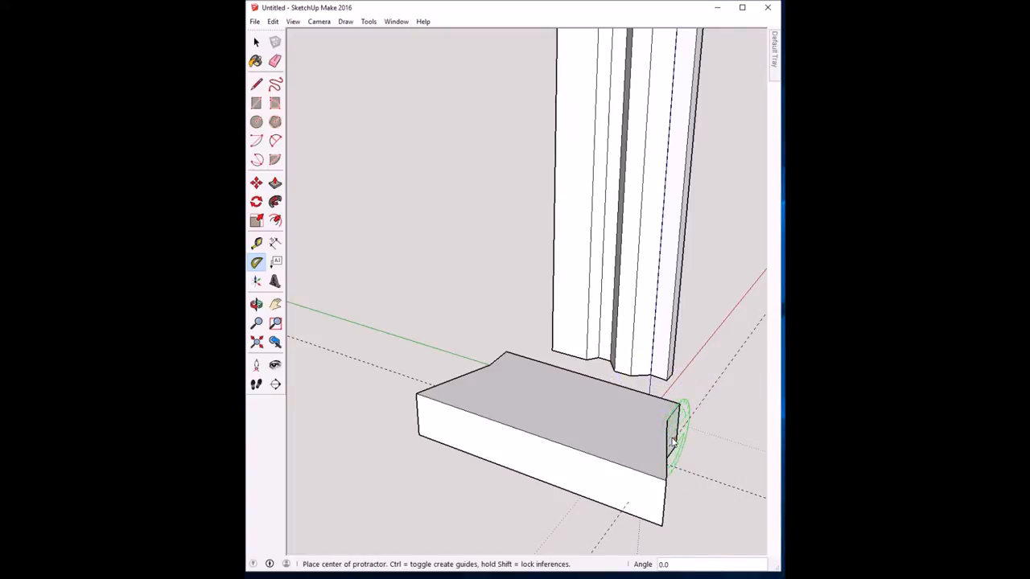
pyautogui.click(673, 441)
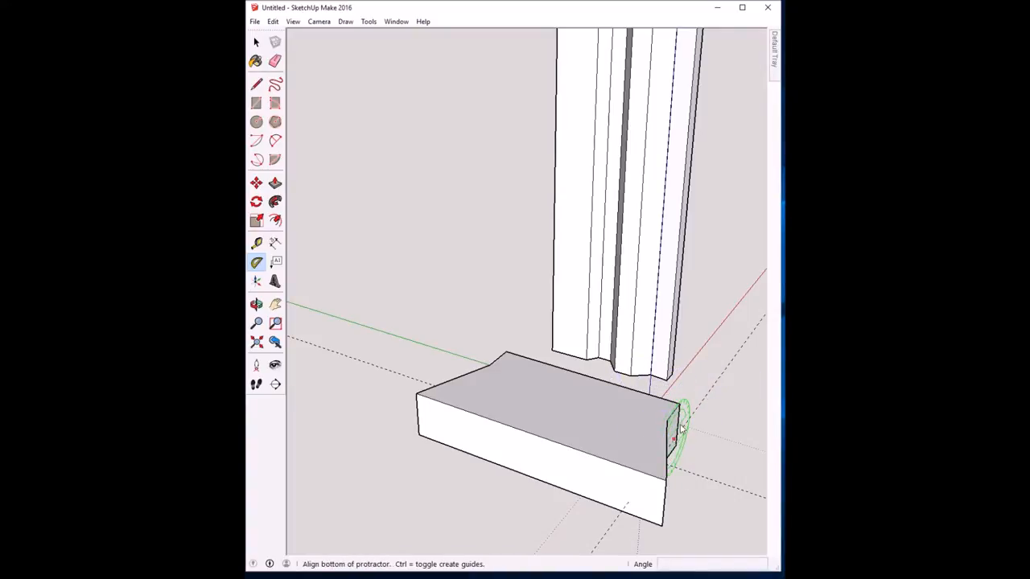
pyautogui.click(716, 384)
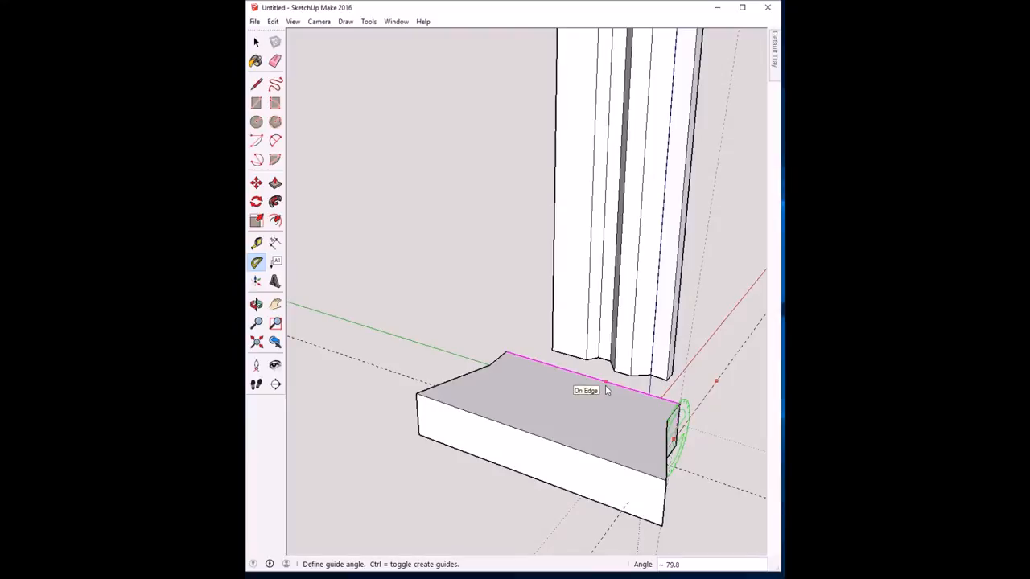
pyautogui.press('Escape')
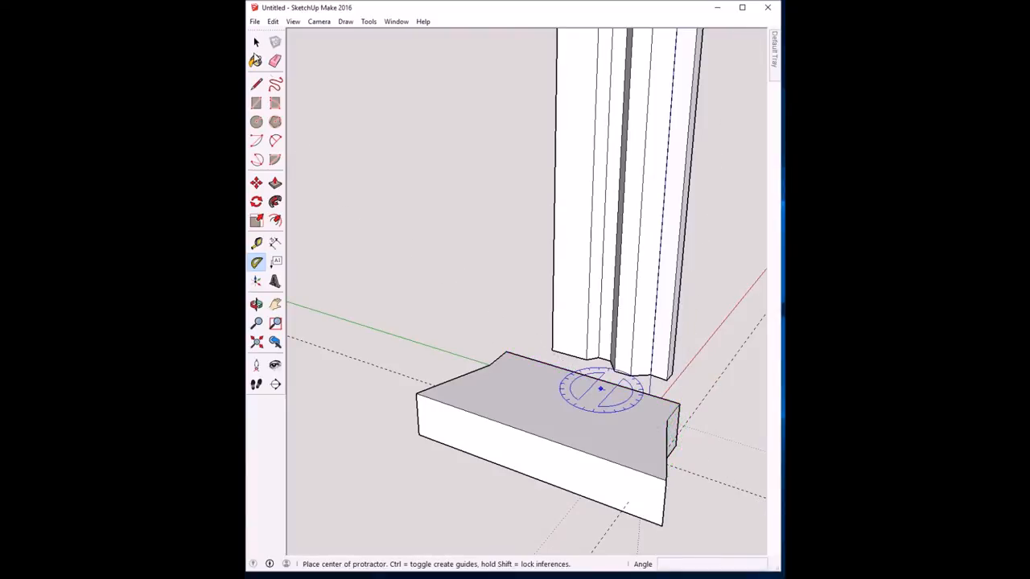
pyautogui.click(255, 42)
pyautogui.click(561, 422)
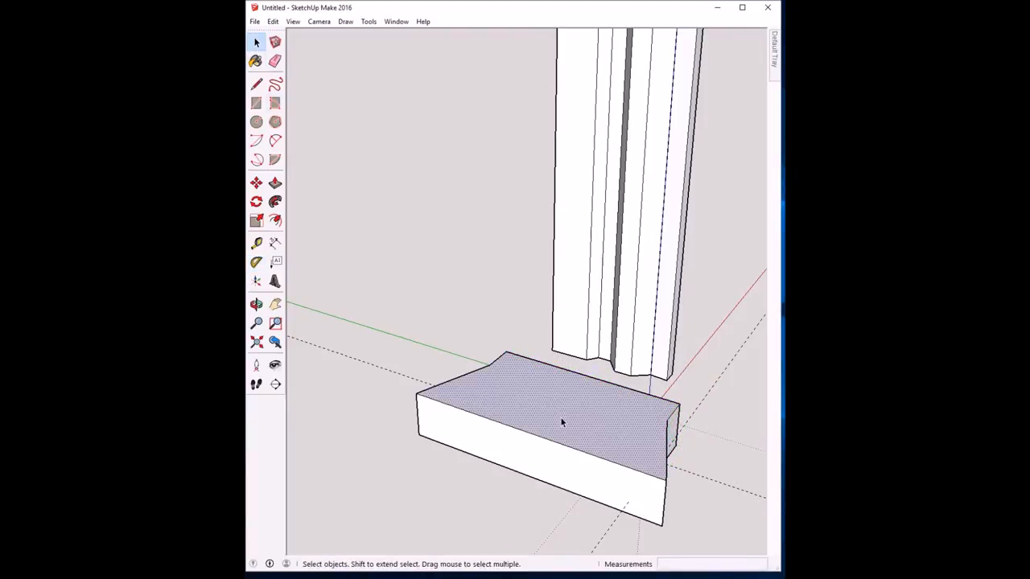
pyautogui.rightClick(561, 420)
pyautogui.moveTo(616, 292)
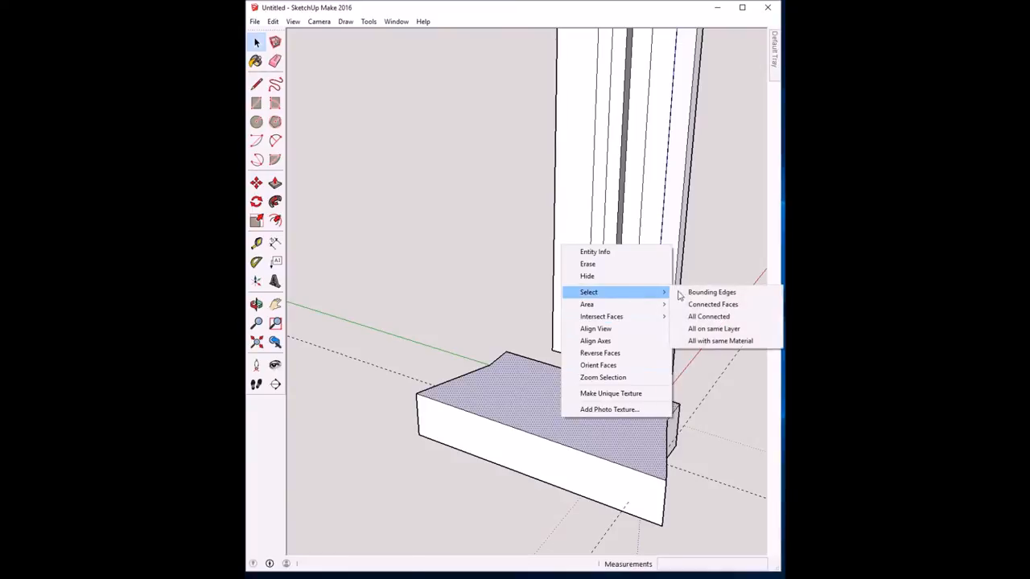
# Step: Rotate the whole connected slab 90° about its edge midpoint, then clear the selection
pyautogui.click(697, 317)
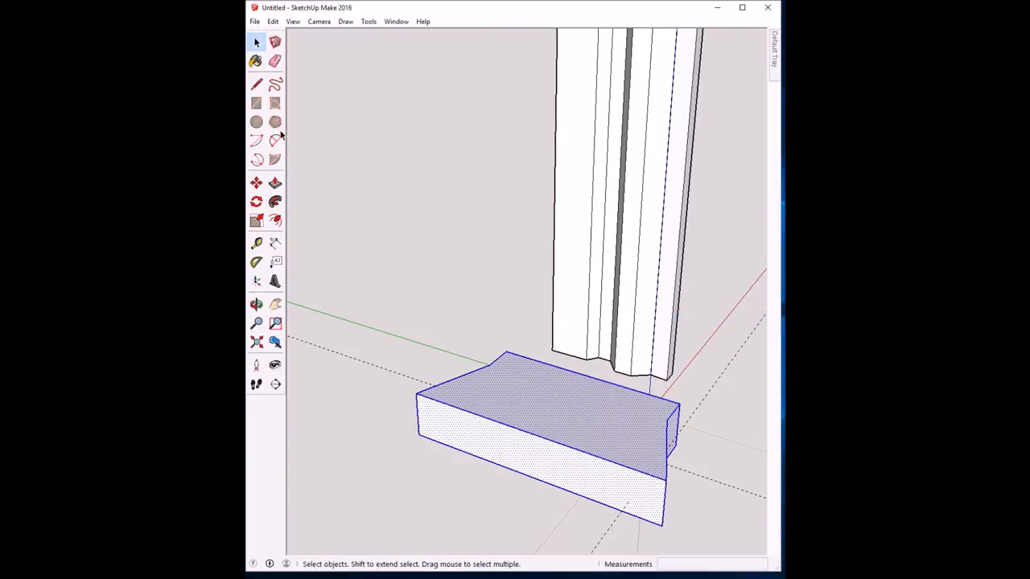
pyautogui.click(255, 261)
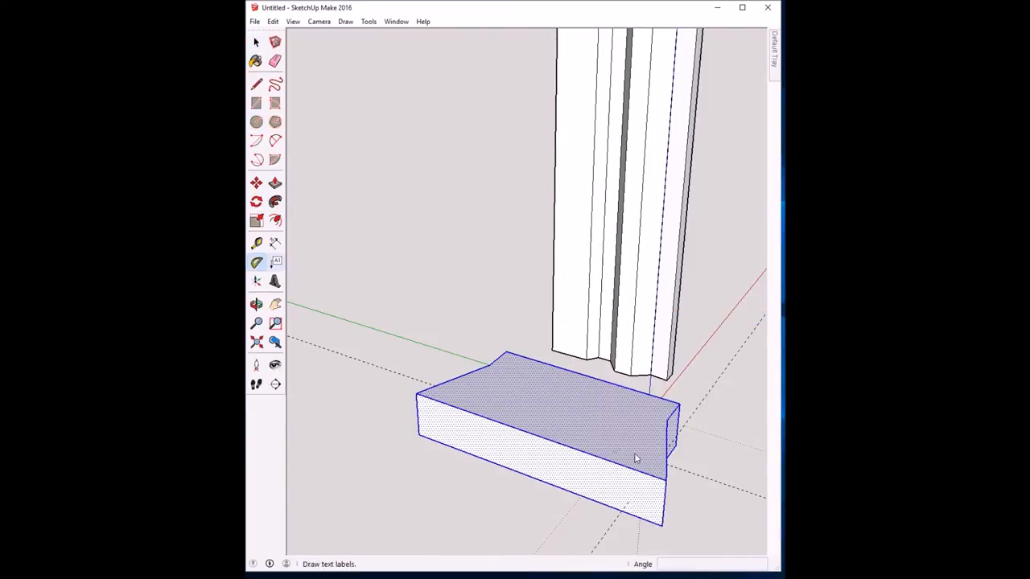
pyautogui.click(256, 203)
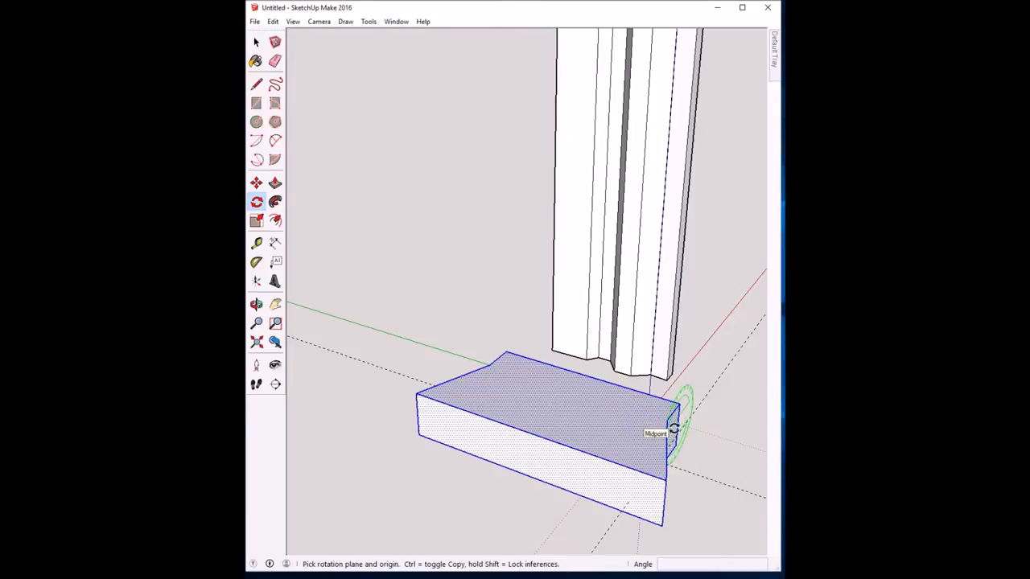
pyautogui.moveTo(674, 429); pyautogui.dragTo(674, 428)
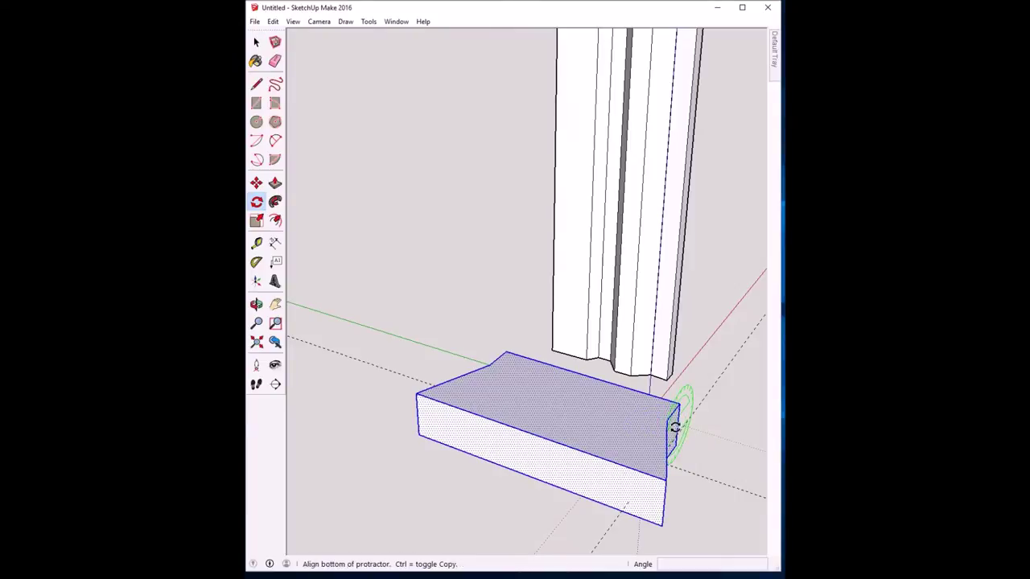
pyautogui.click(713, 386)
pyautogui.write('90')
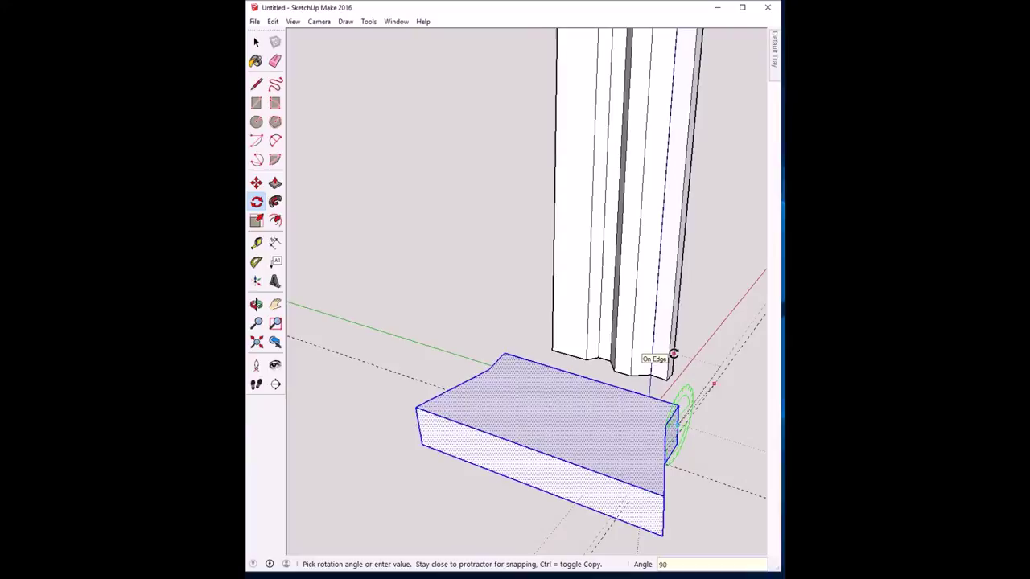
pyautogui.press('Return')
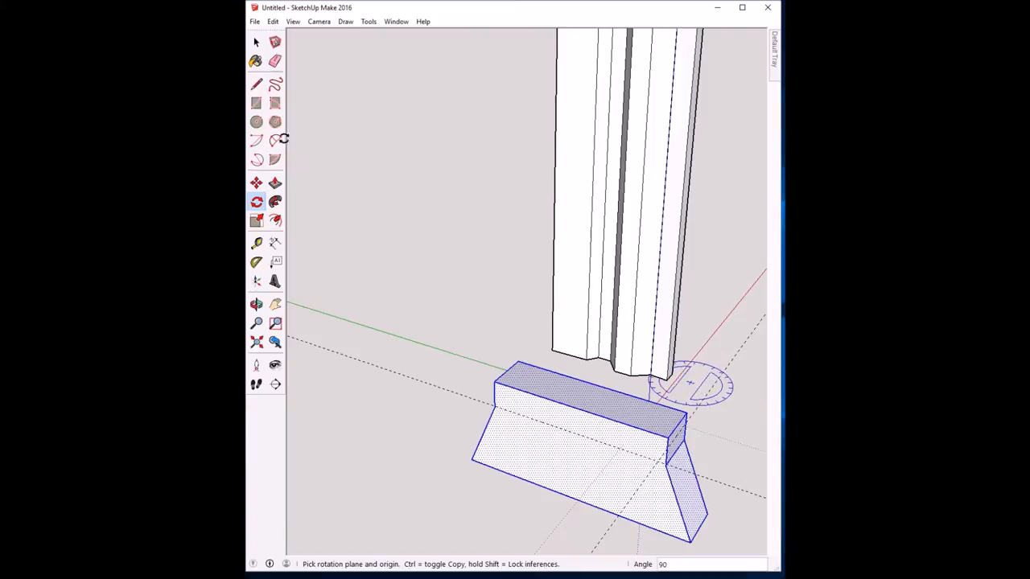
pyautogui.click(251, 41)
pyautogui.click(481, 351)
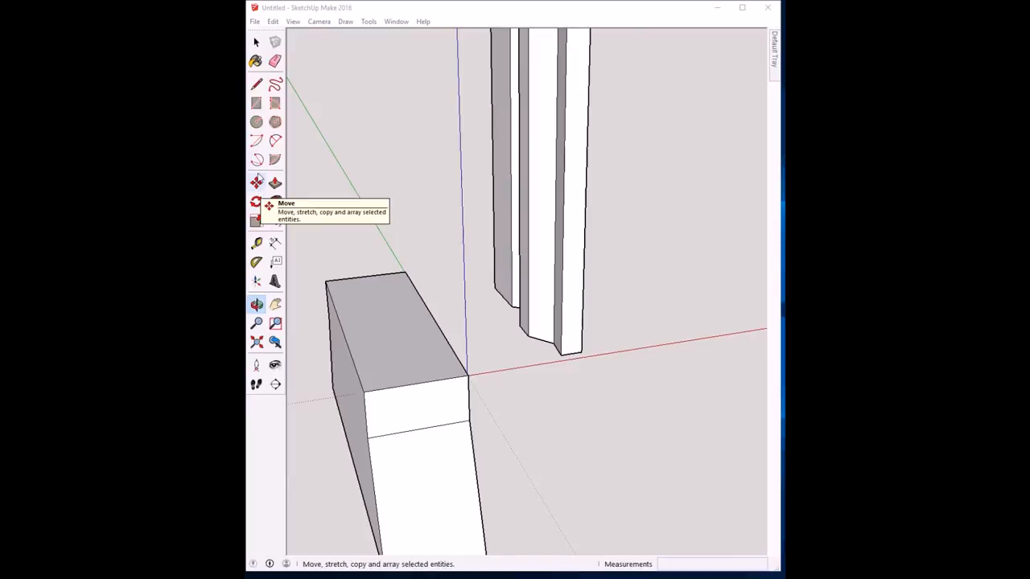
# Step: Select the entire connected block and move it down below the shaft
pyautogui.click(256, 41)
pyautogui.rightClick(383, 305)
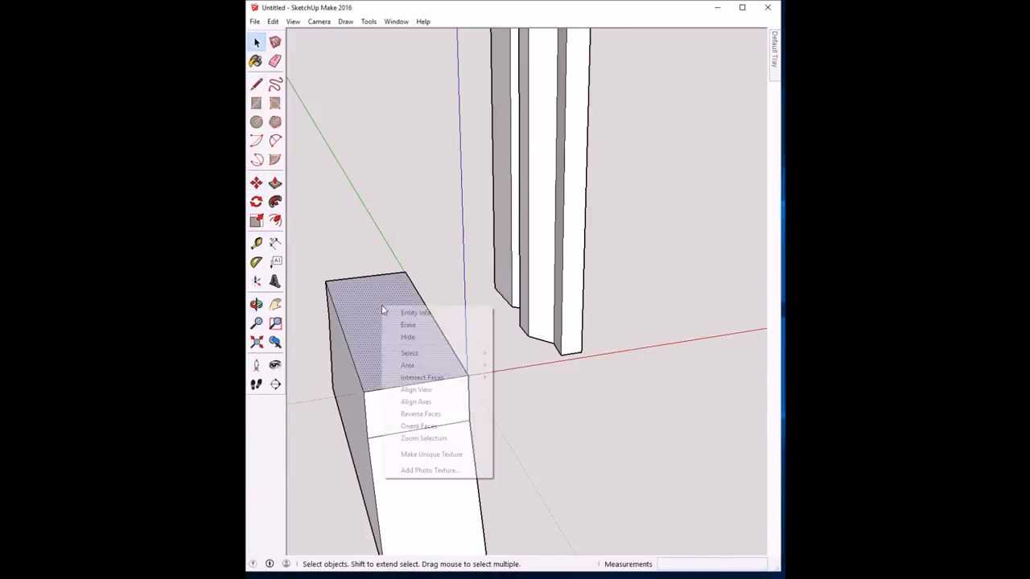
pyautogui.moveTo(411, 354)
pyautogui.click(535, 377)
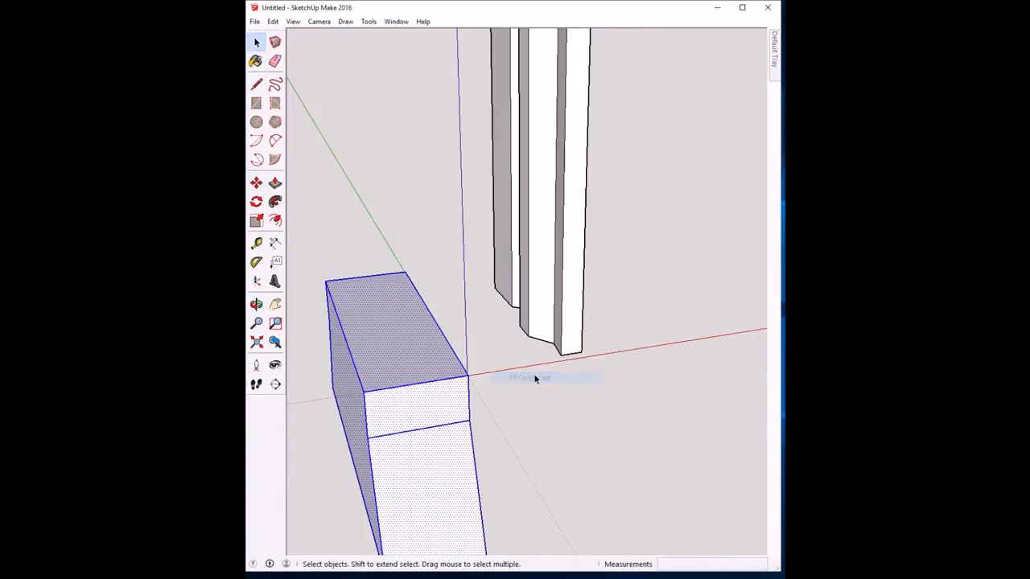
pyautogui.click(256, 182)
pyautogui.click(417, 384)
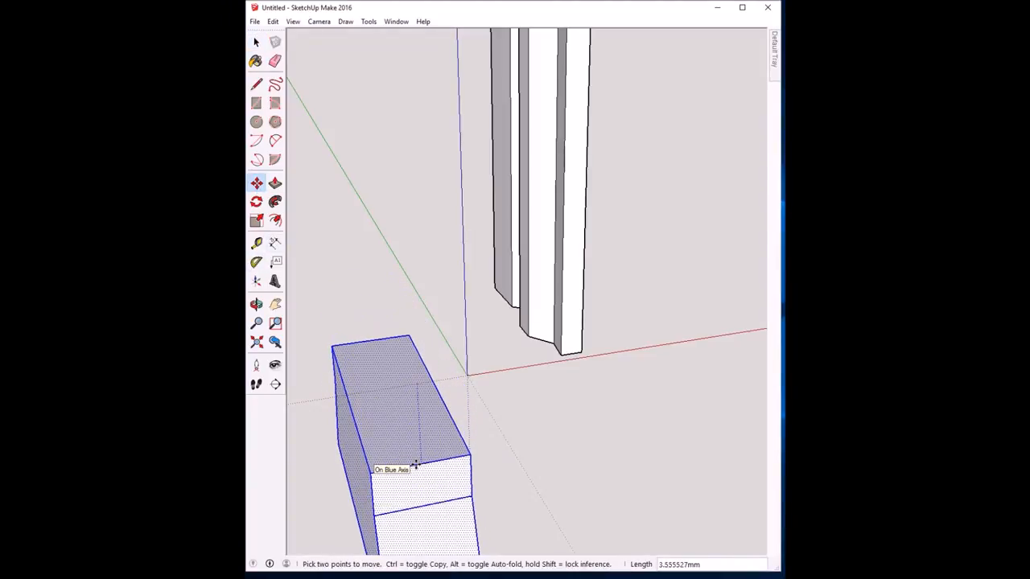
pyautogui.click(413, 465)
pyautogui.click(256, 304)
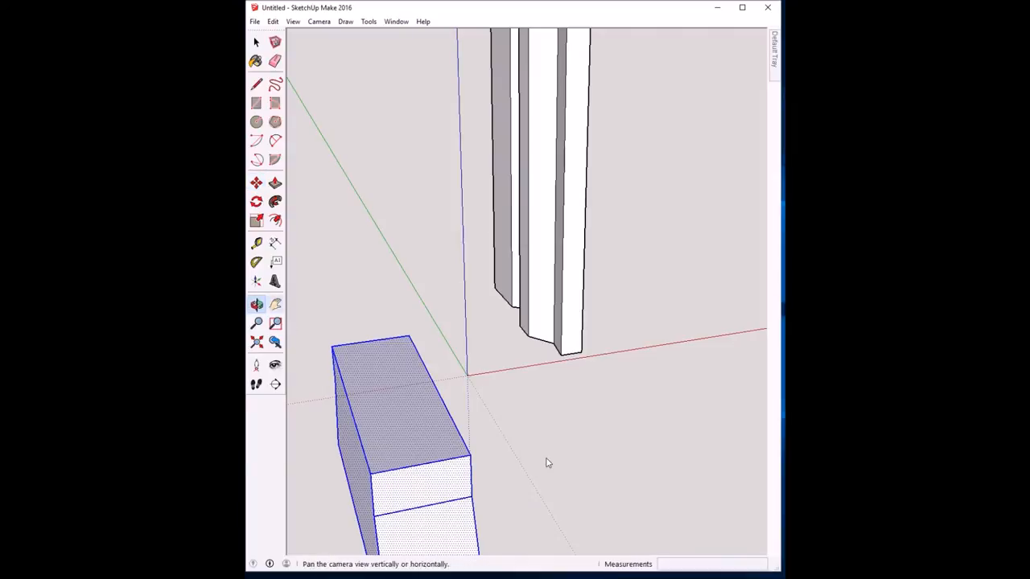
pyautogui.moveTo(515, 440)
pyautogui.mouseDown()
pyautogui.moveTo(456, 385)
pyautogui.moveTo(462, 379)
pyautogui.mouseUp()
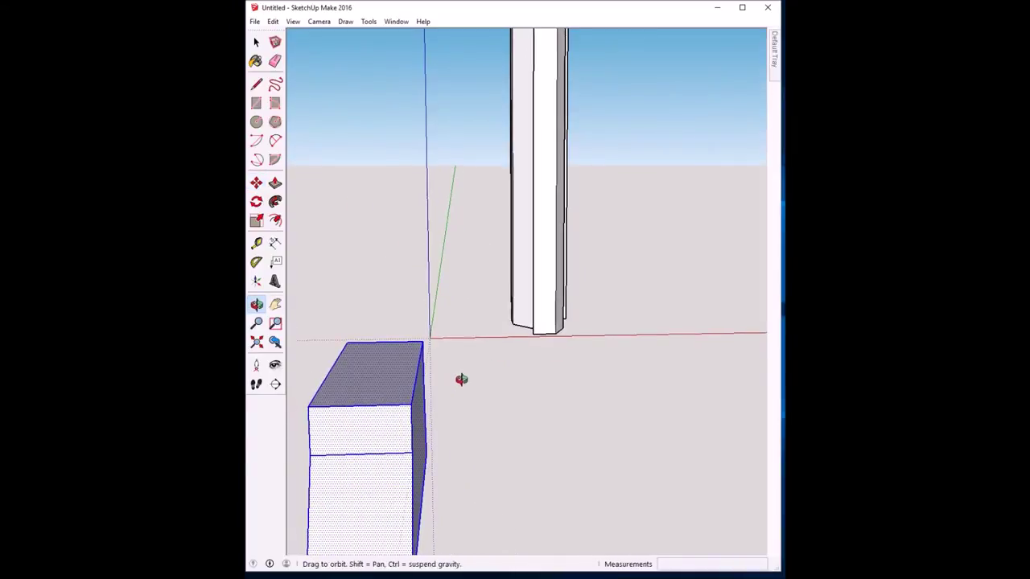
# Step: Place the block's corner at the model origin and orbit to check
pyautogui.click(256, 183)
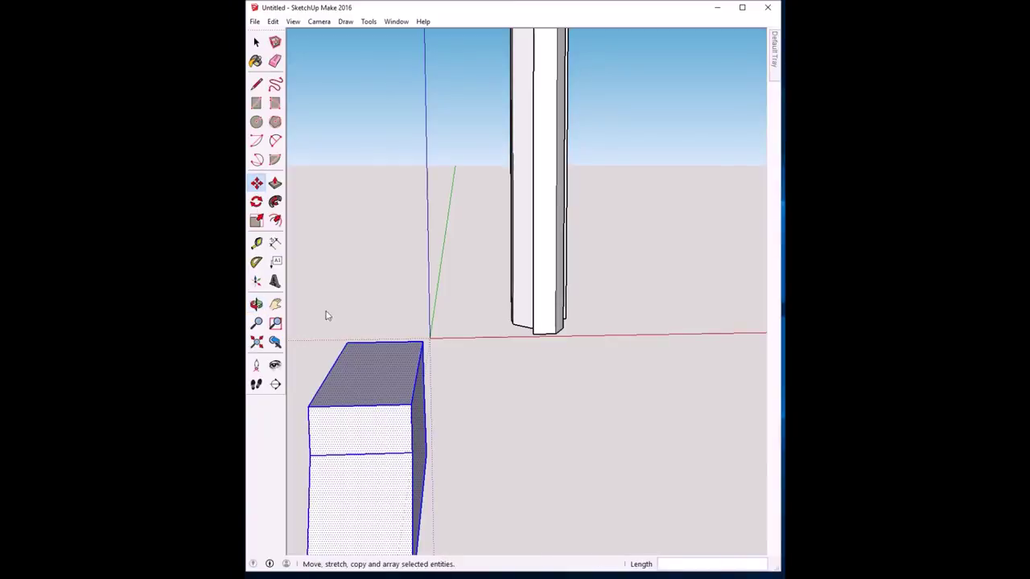
pyautogui.click(362, 409)
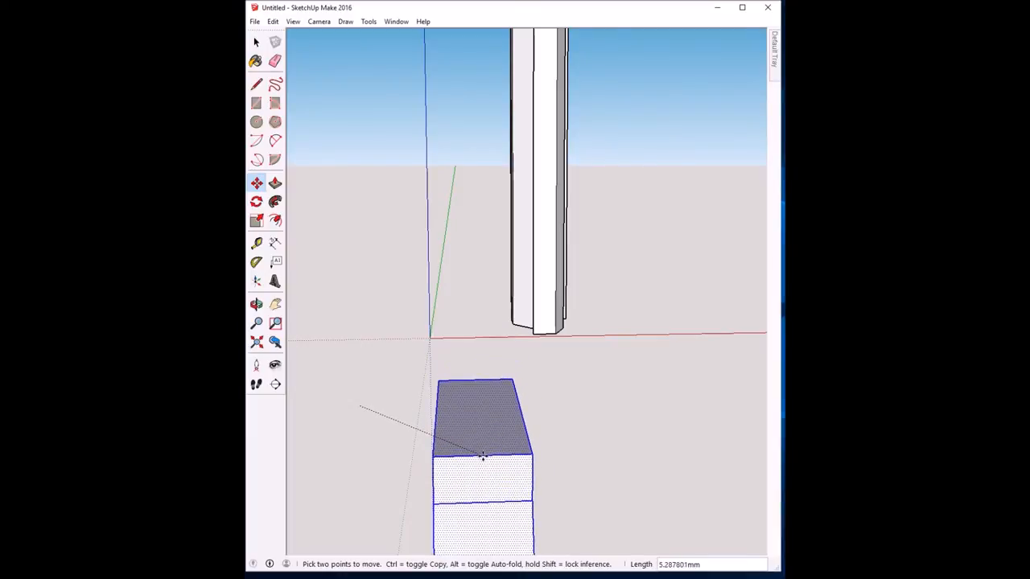
pyautogui.click(483, 456)
pyautogui.click(256, 304)
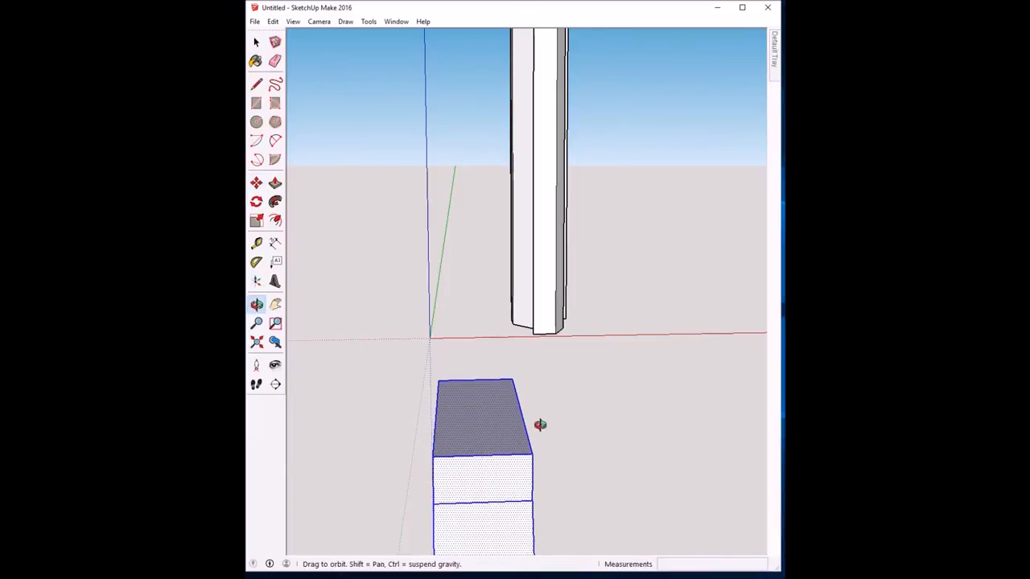
pyautogui.moveTo(540, 425); pyautogui.dragTo(425, 443)
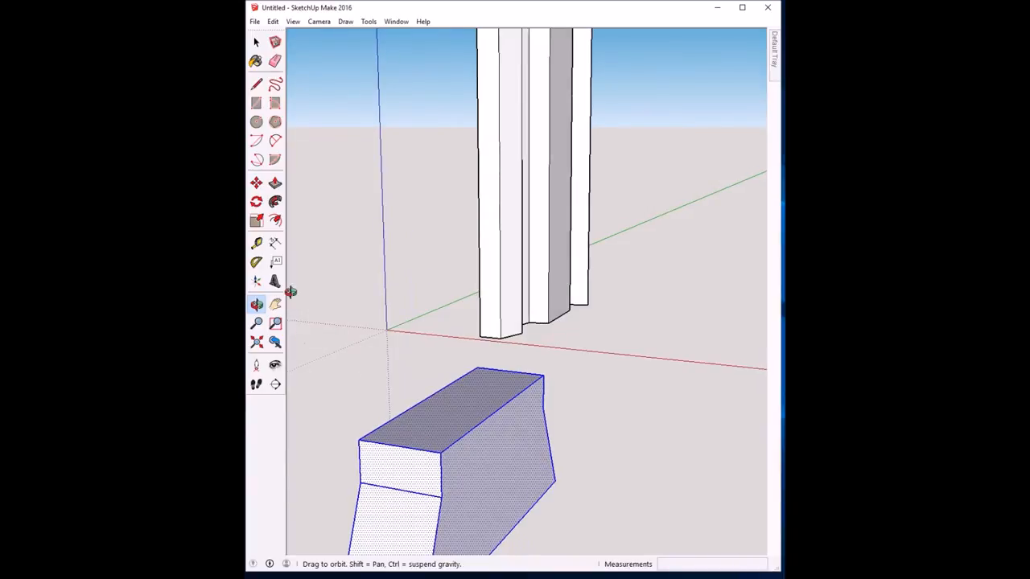
# Step: Move the base block so the key shaft rests squarely on its top
pyautogui.click(256, 183)
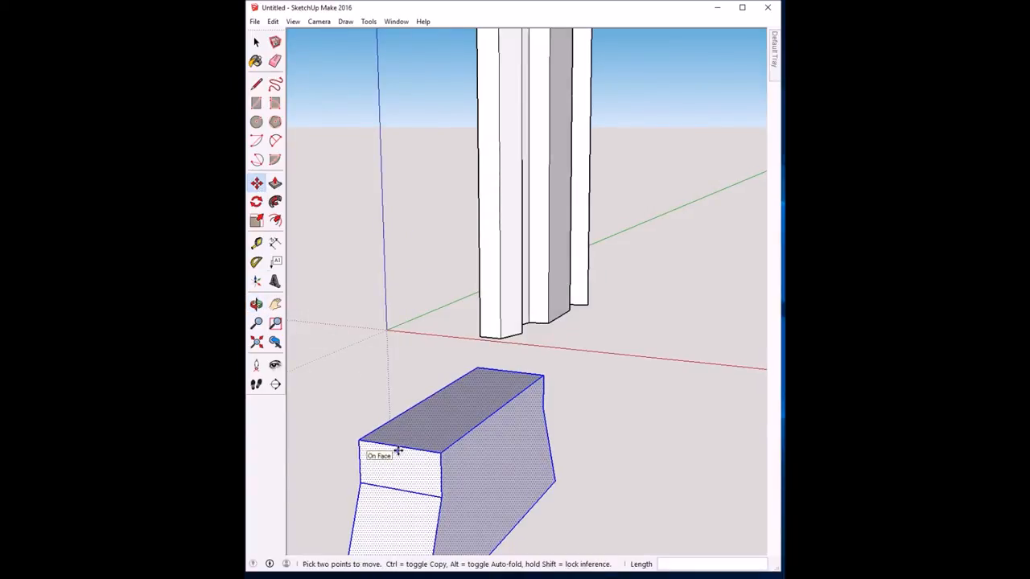
pyautogui.click(370, 451)
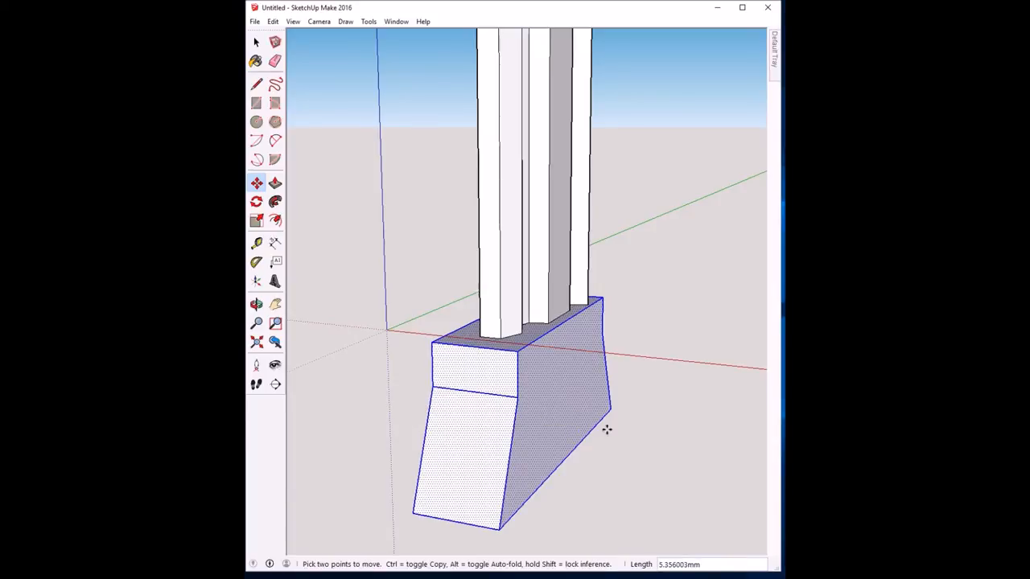
pyautogui.press('Escape')
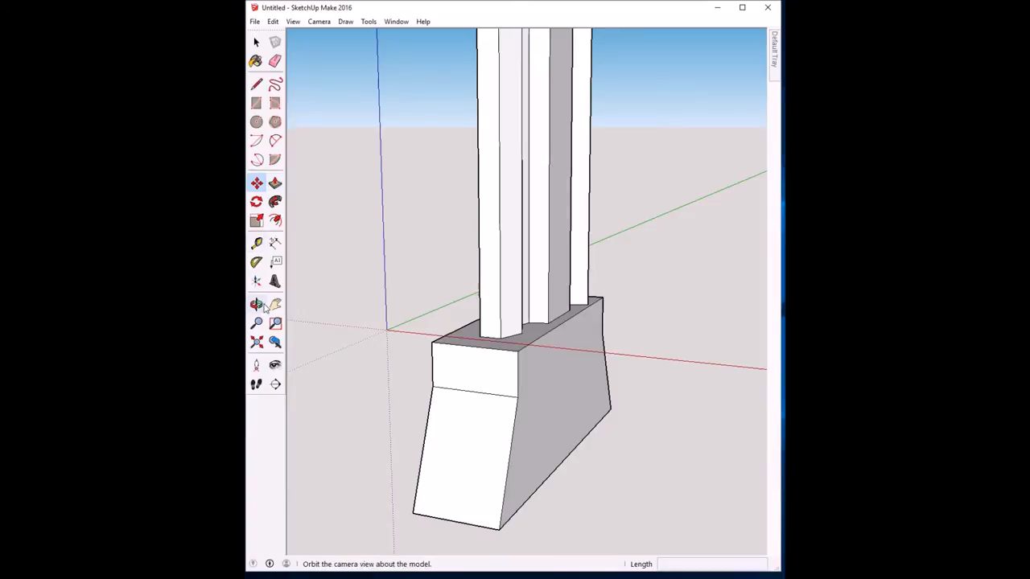
pyautogui.click(257, 304)
pyautogui.scroll(-2, 460, 361)
pyautogui.scroll(-3, 456, 367)
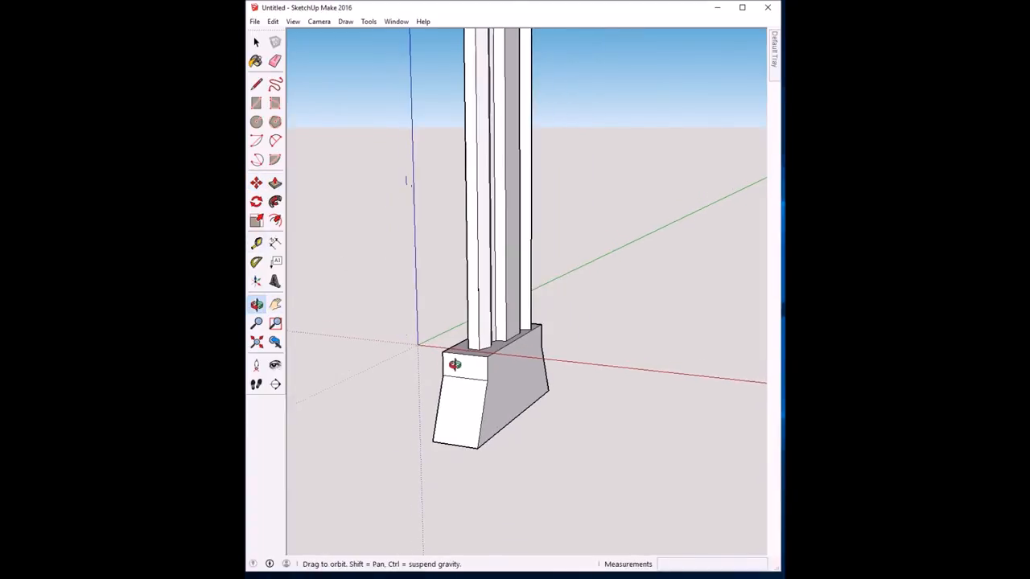
pyautogui.scroll(-3, 457, 366)
pyautogui.moveTo(605, 397)
pyautogui.mouseDown()
pyautogui.moveTo(491, 436)
pyautogui.moveTo(591, 363)
pyautogui.moveTo(462, 403)
pyautogui.moveTo(422, 374)
pyautogui.mouseUp()
pyautogui.moveTo(610, 346); pyautogui.dragTo(578, 347)
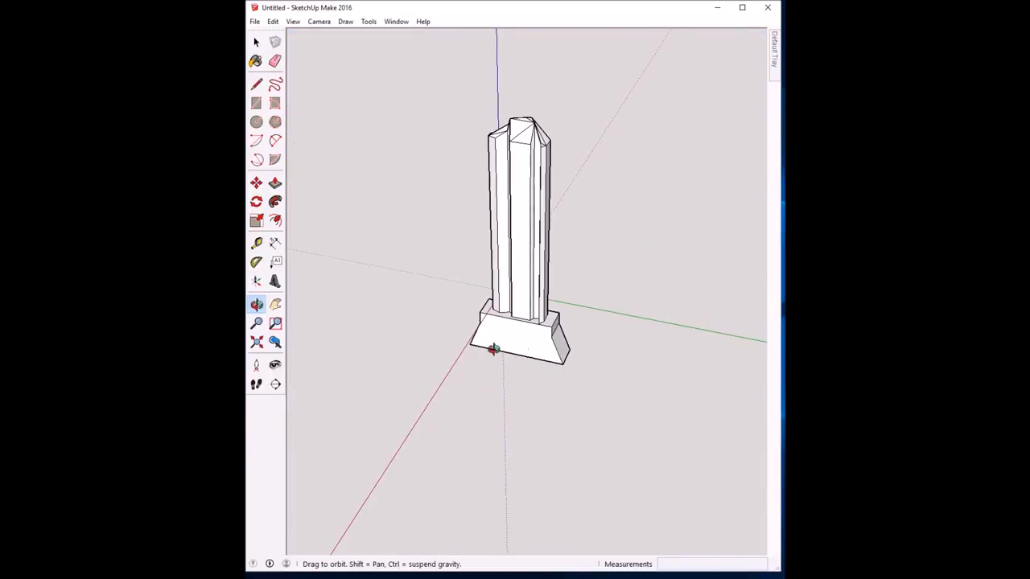
pyautogui.moveTo(452, 346); pyautogui.dragTo(416, 347)
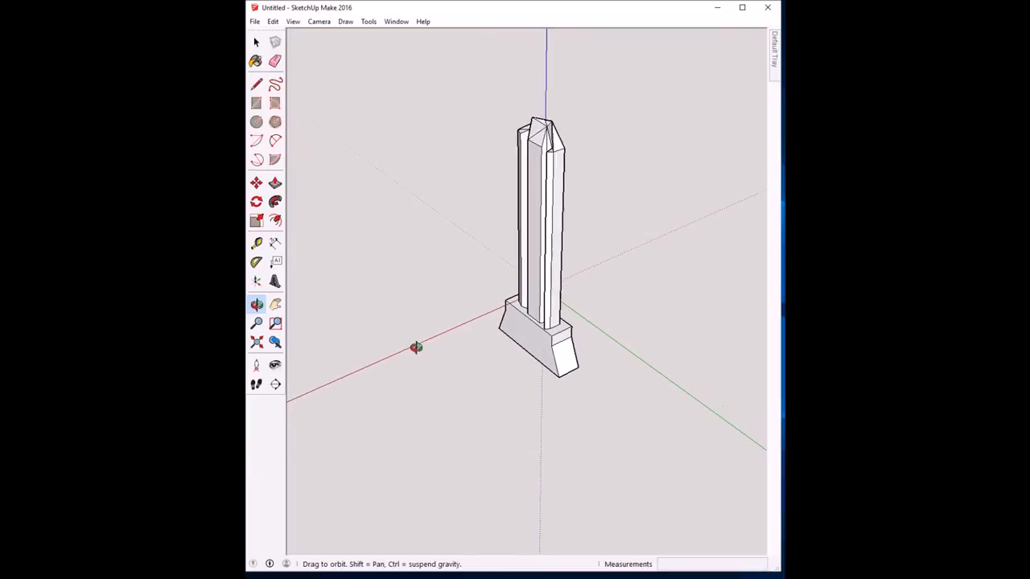
pyautogui.moveTo(638, 352); pyautogui.dragTo(593, 362)
pyautogui.moveTo(510, 352)
pyautogui.mouseDown()
pyautogui.moveTo(444, 327)
pyautogui.moveTo(474, 319)
pyautogui.moveTo(612, 362)
pyautogui.mouseUp()
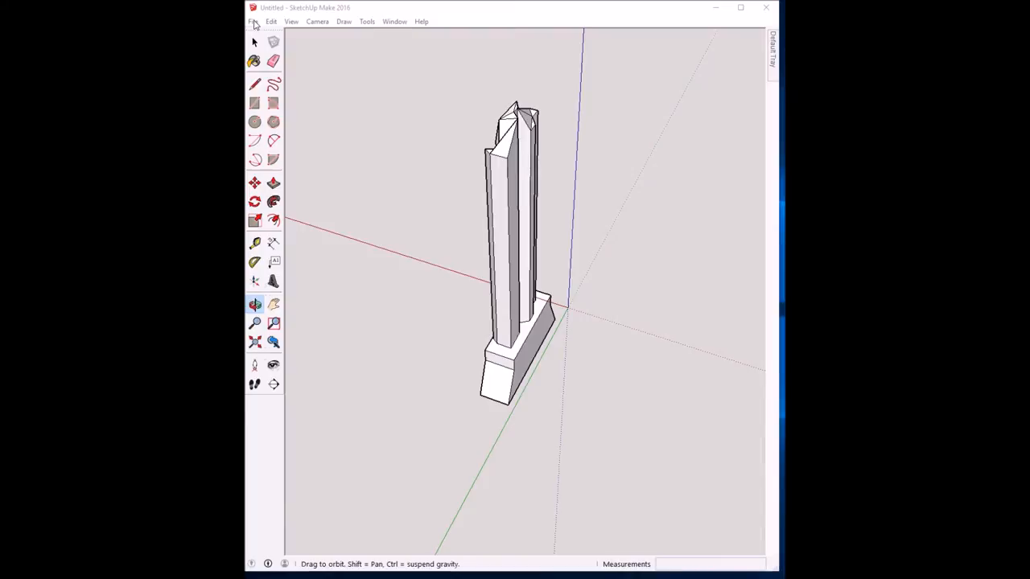
pyautogui.click(254, 23)
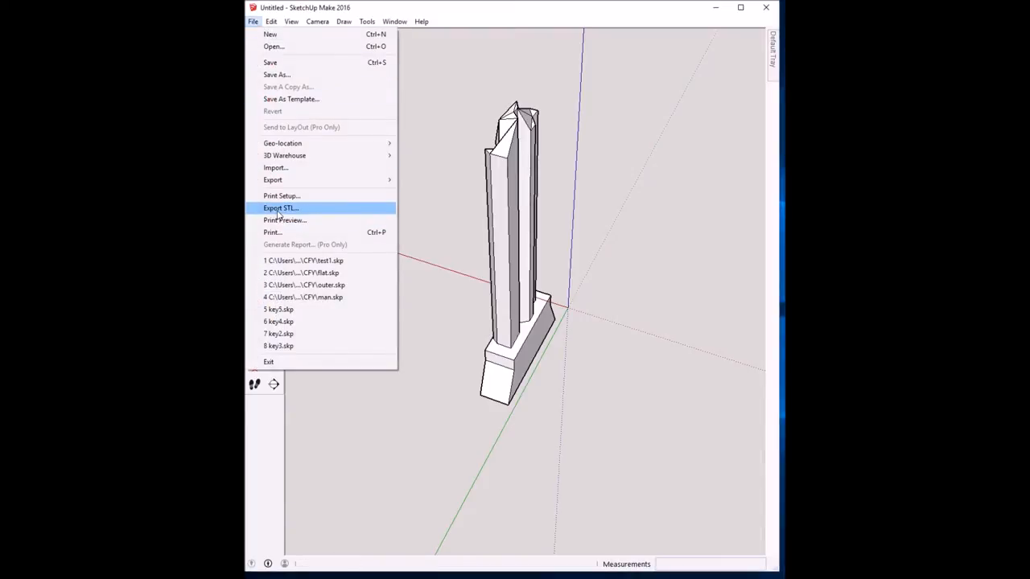
# Step: Export the model as STL in millimetres, binary, saved as key.stl
pyautogui.click(277, 211)
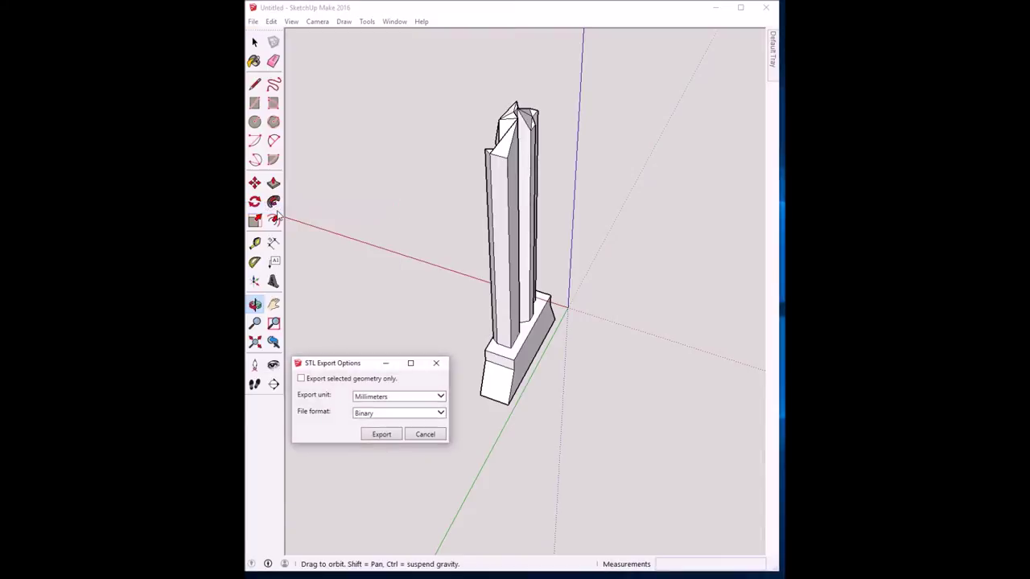
pyautogui.click(381, 434)
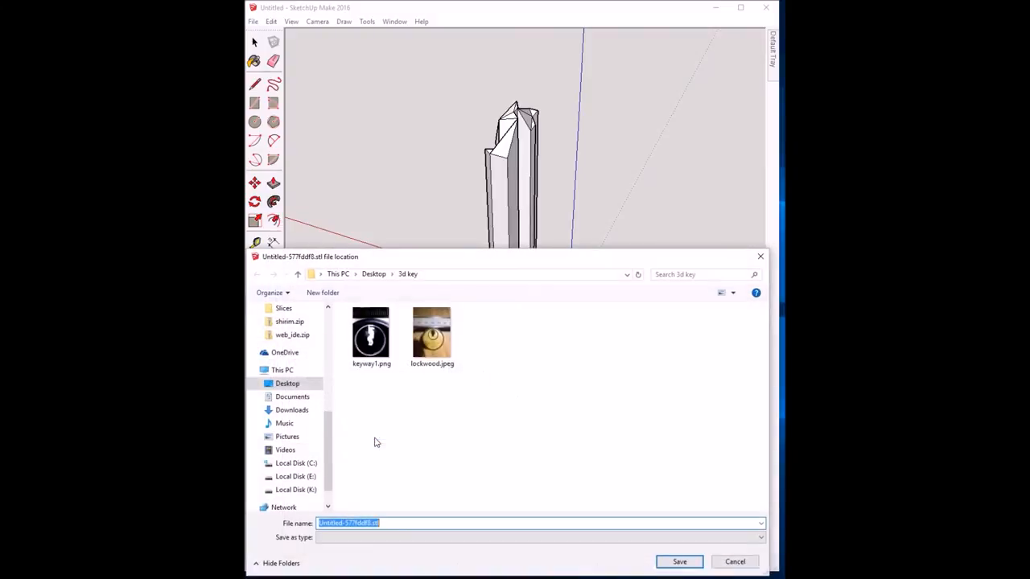
pyautogui.click(367, 523)
pyautogui.doubleClick(369, 522)
pyautogui.write('key')
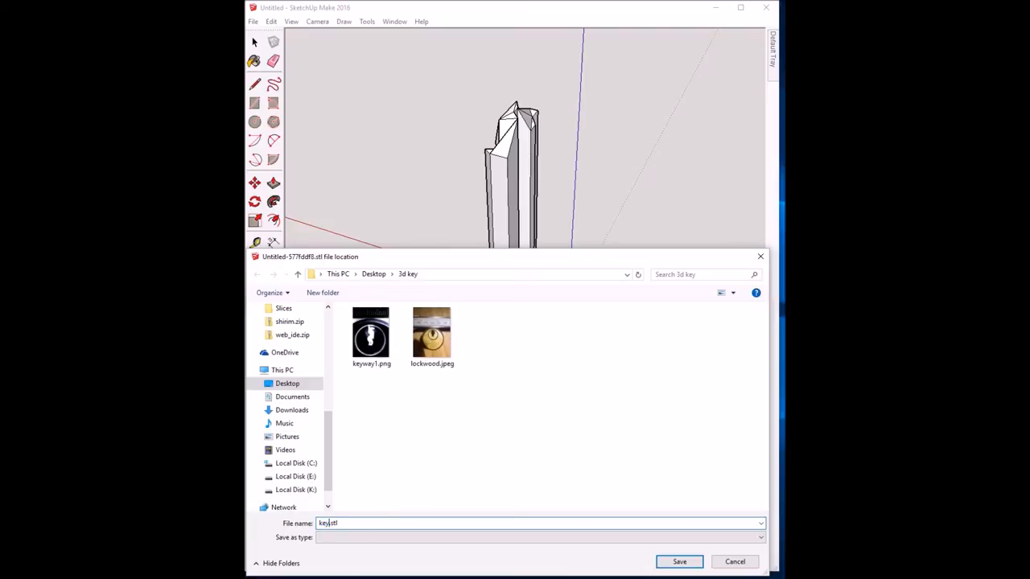
pyautogui.click(680, 562)
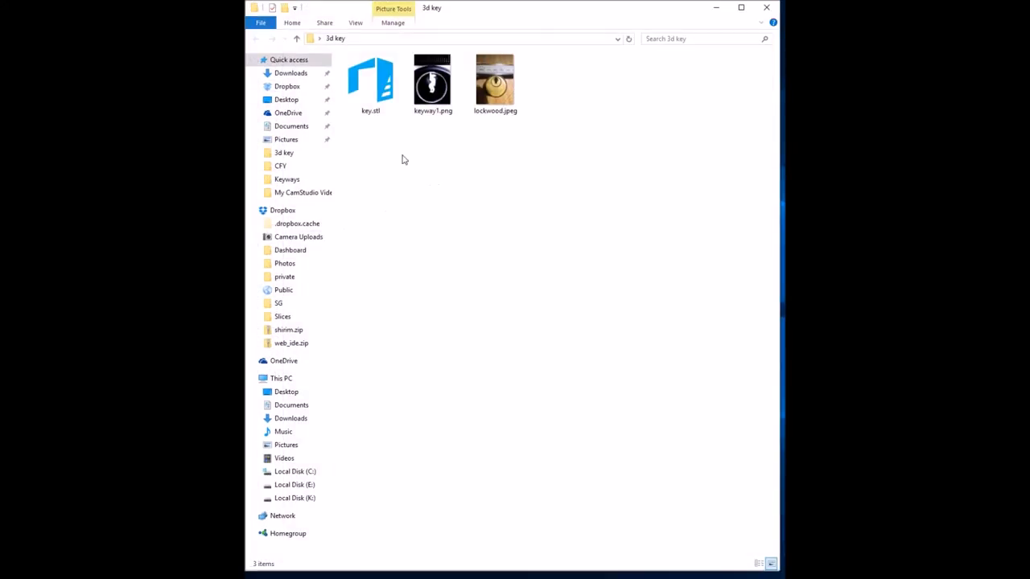
# Step: Import key.stl into 3D Builder in millimetres and repair its invalid geometry
pyautogui.doubleClick(381, 85)
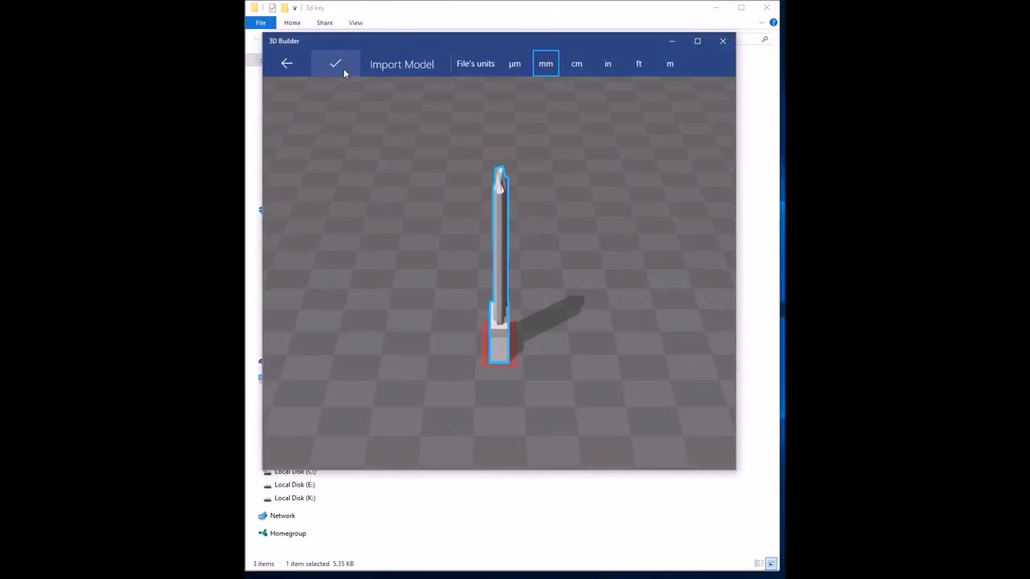
pyautogui.click(342, 68)
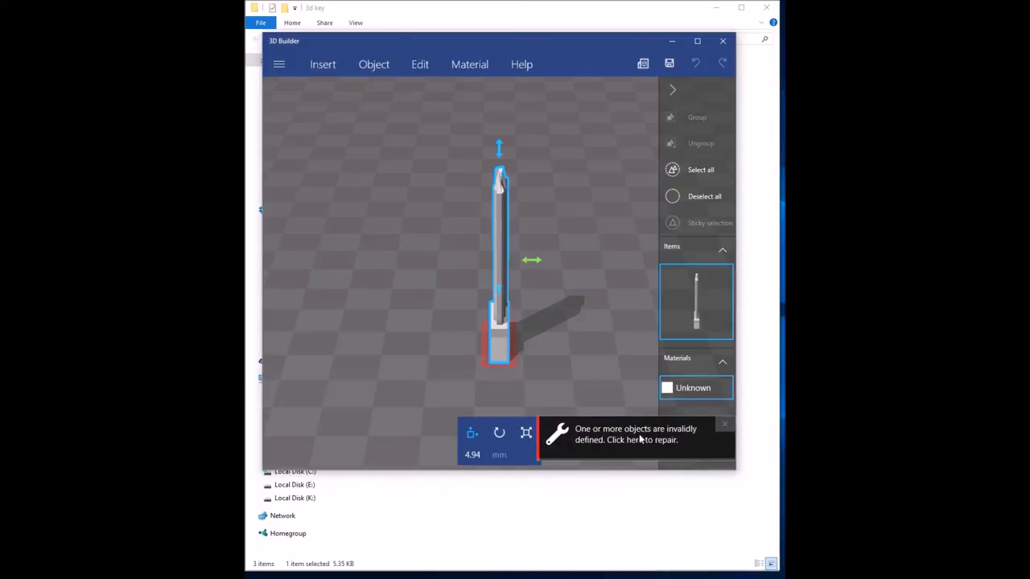
pyautogui.click(622, 440)
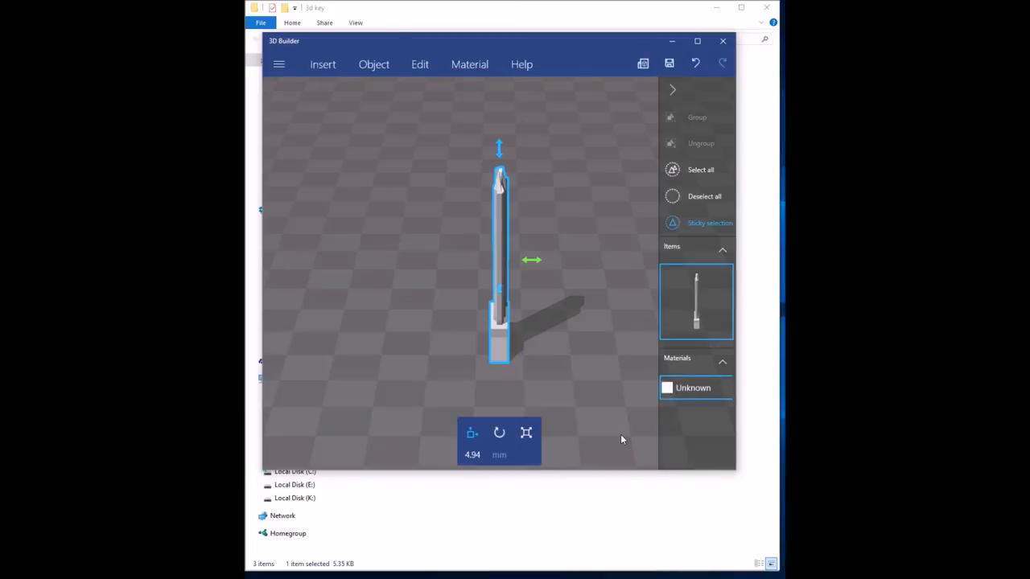
# Step: Save the repaired model as key-fixed.stl in STL format, confirming the format warning
pyautogui.click(673, 67)
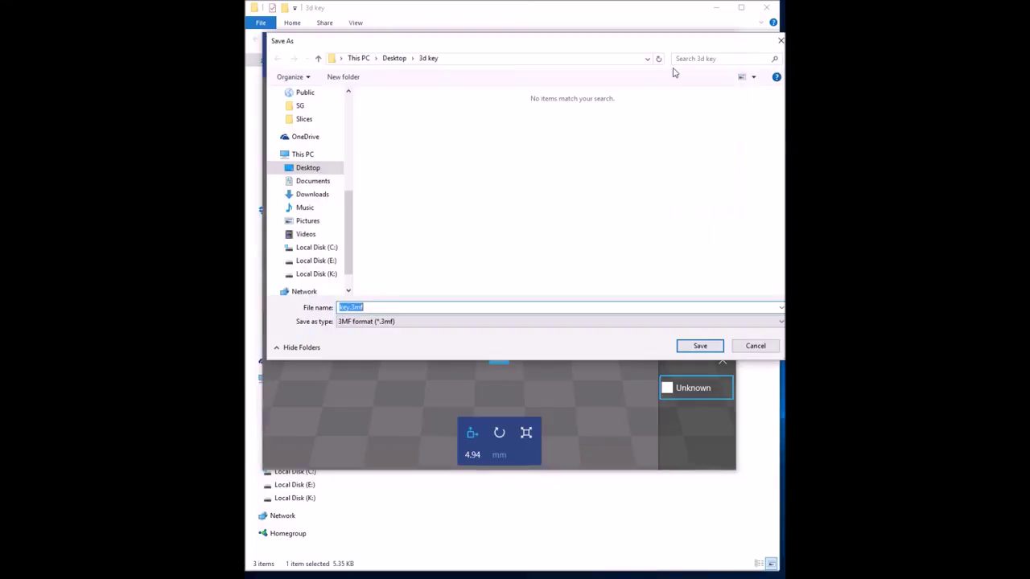
pyautogui.click(385, 323)
pyautogui.click(382, 342)
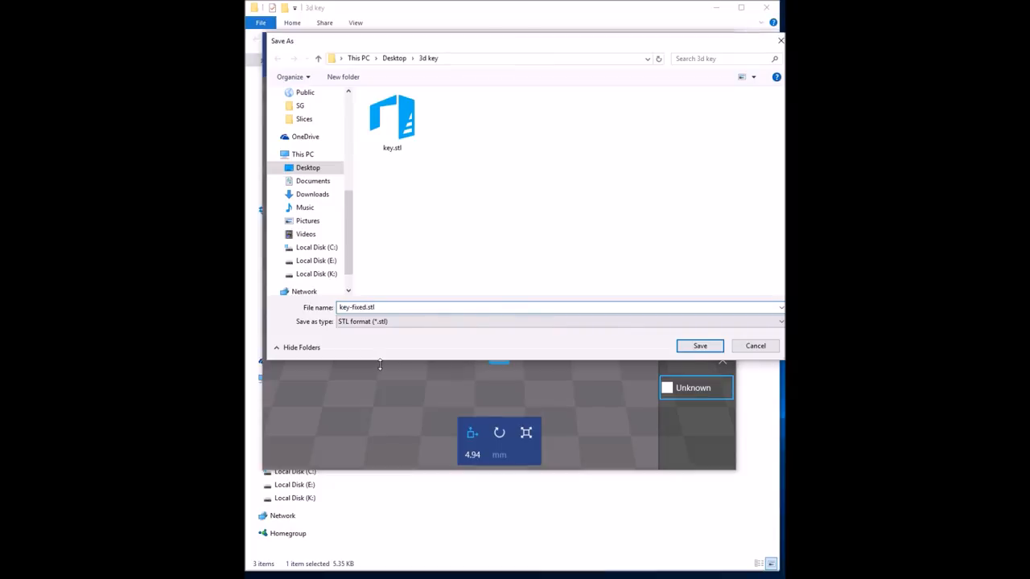
pyautogui.click(695, 349)
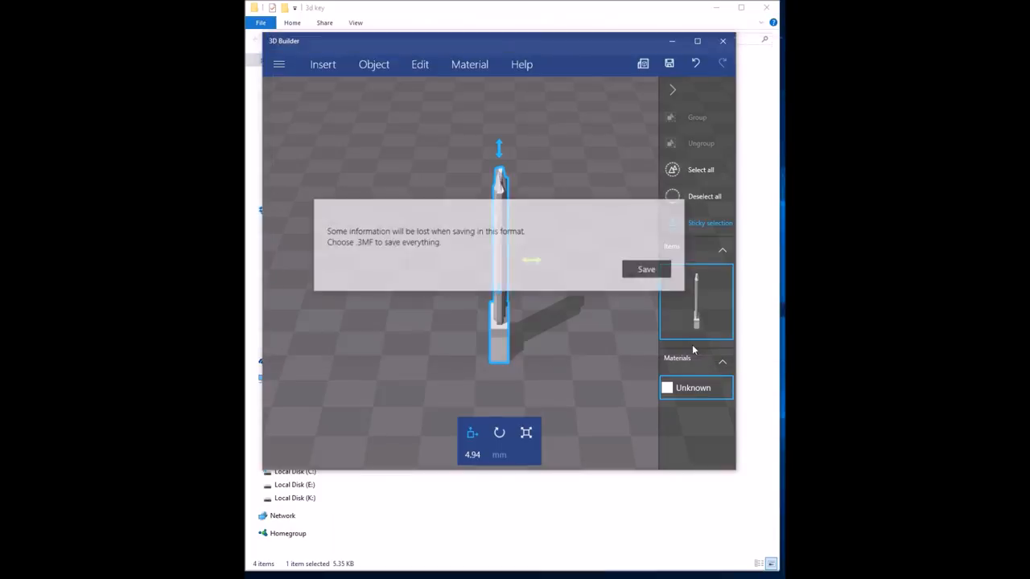
pyautogui.click(642, 272)
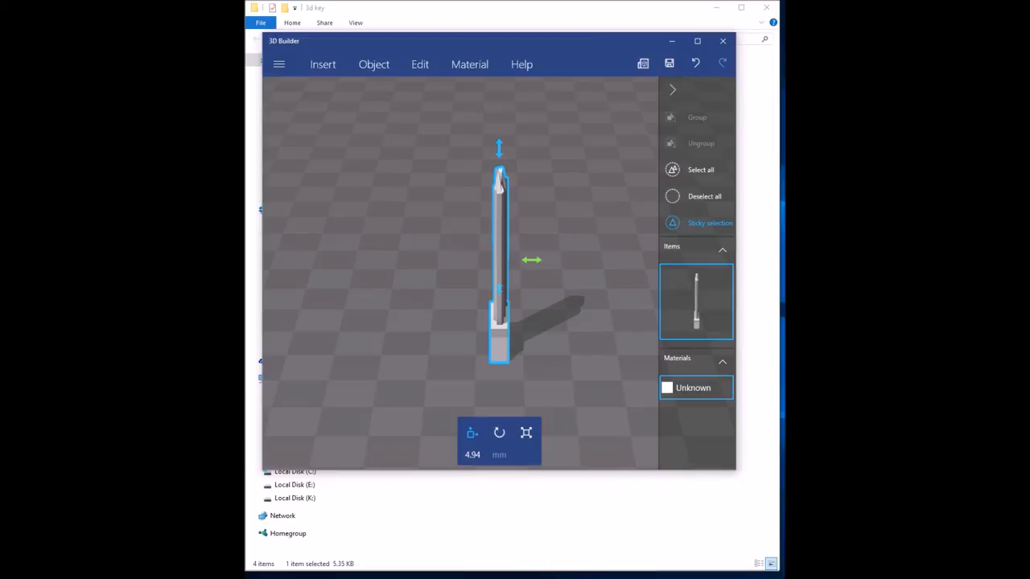
# Step: Load key-fixed.stl onto the Robox AutoMaker build plate and show print settings with time estimates
pyautogui.click(481, 547)
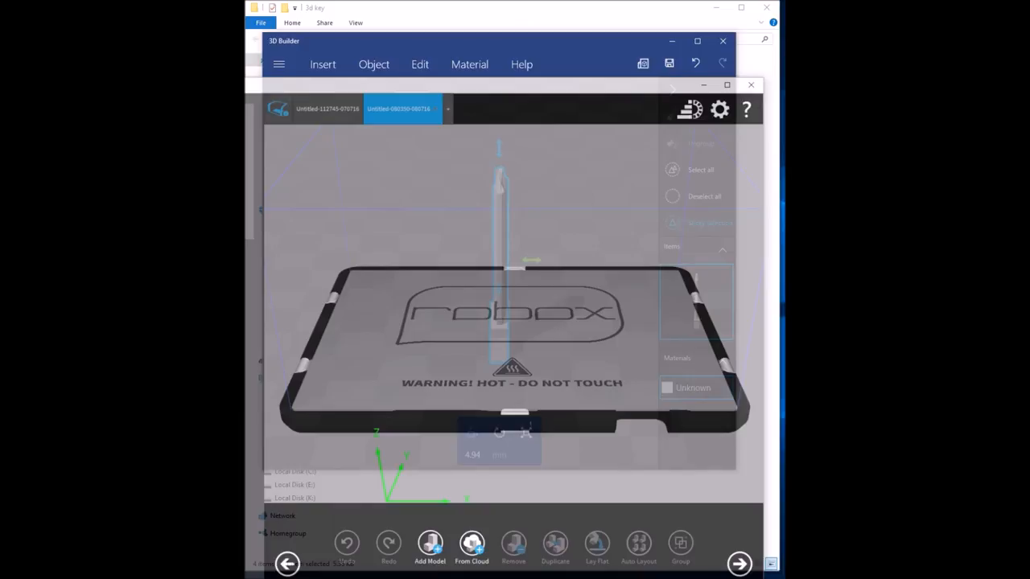
pyautogui.click(424, 535)
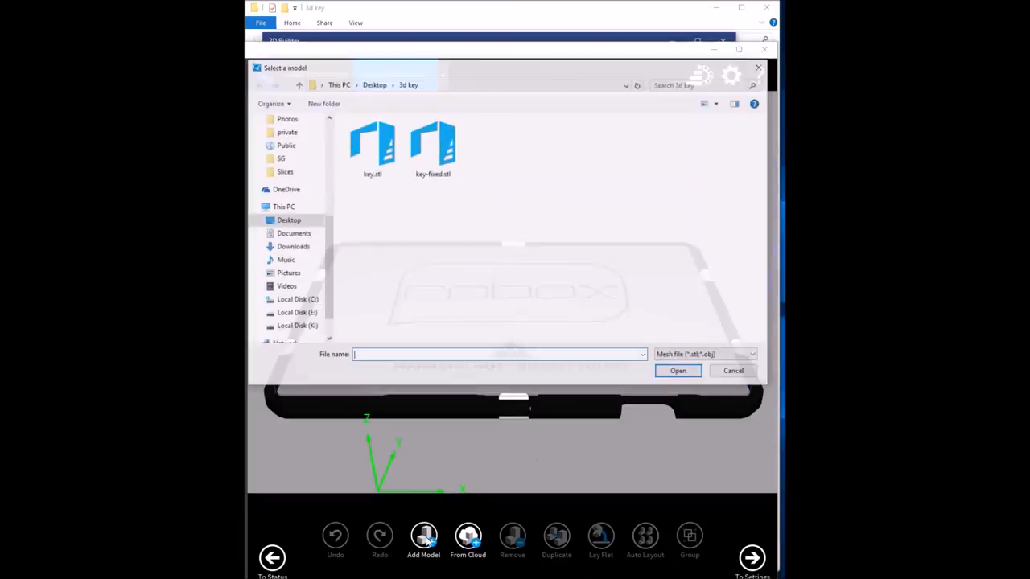
pyautogui.doubleClick(433, 158)
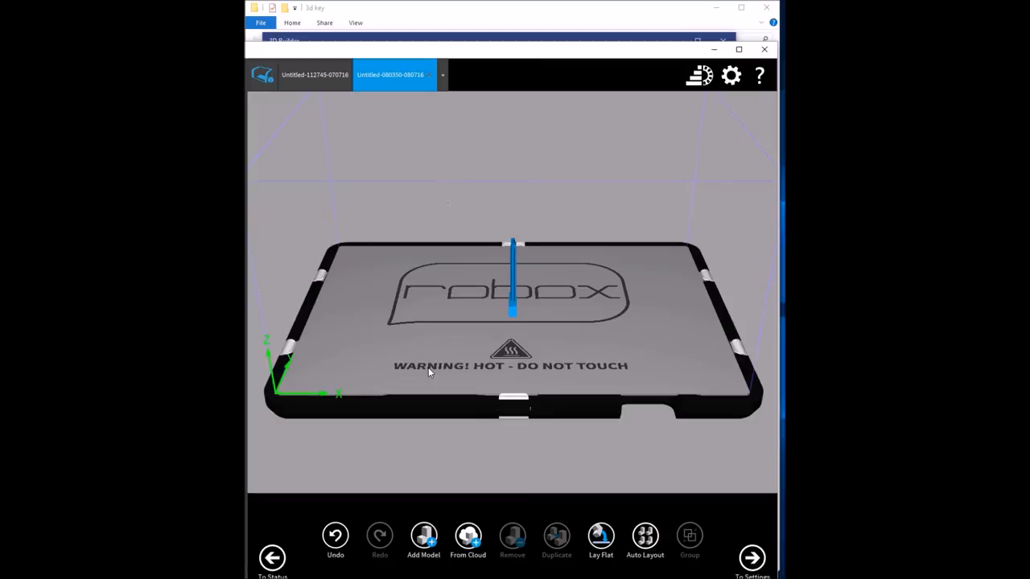
pyautogui.click(752, 557)
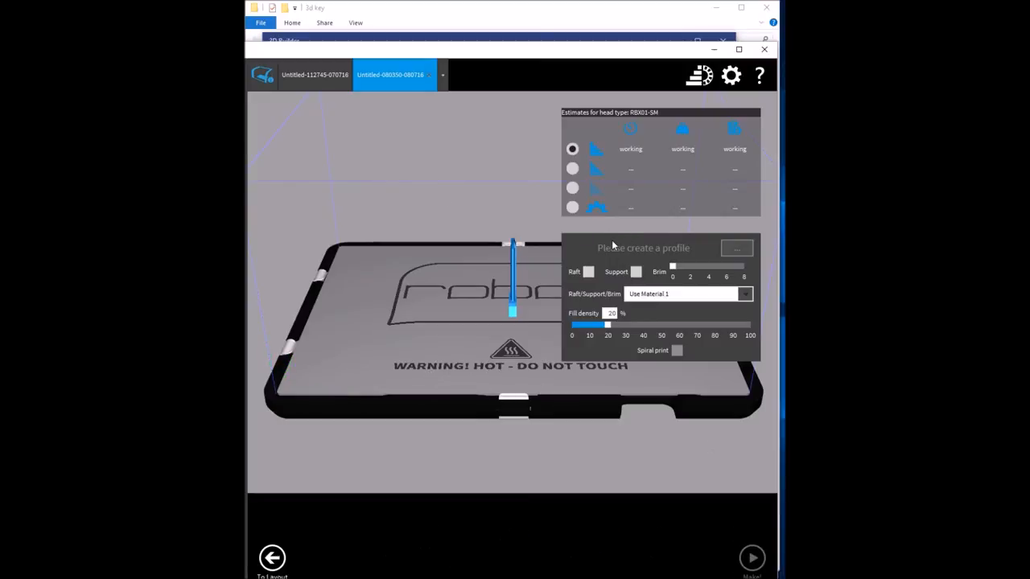
# Step: Choose the second print quality, set fill density to 80% and add a brim of about 4
pyautogui.click(573, 169)
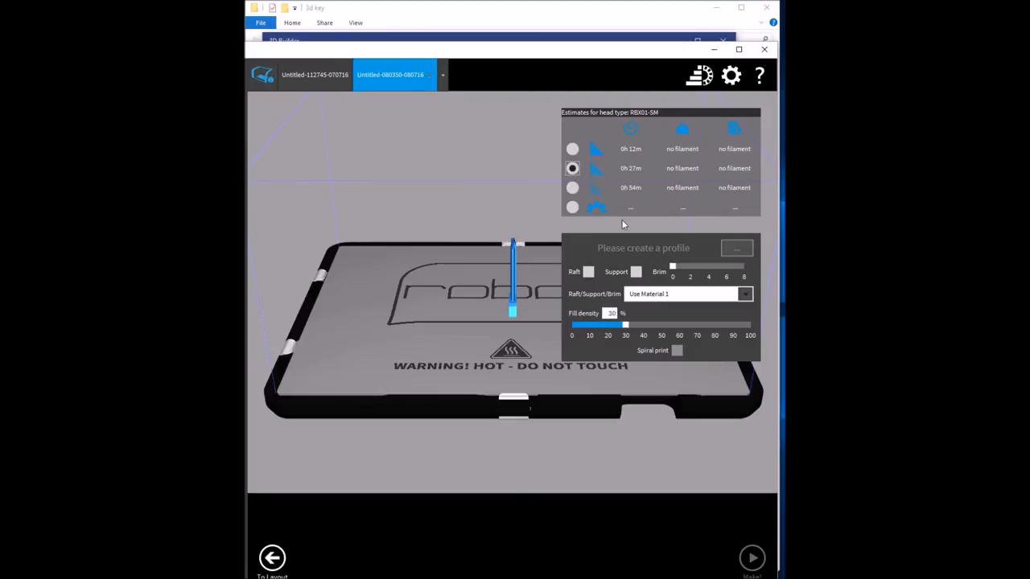
pyautogui.click(714, 327)
pyautogui.click(715, 328)
pyautogui.click(708, 268)
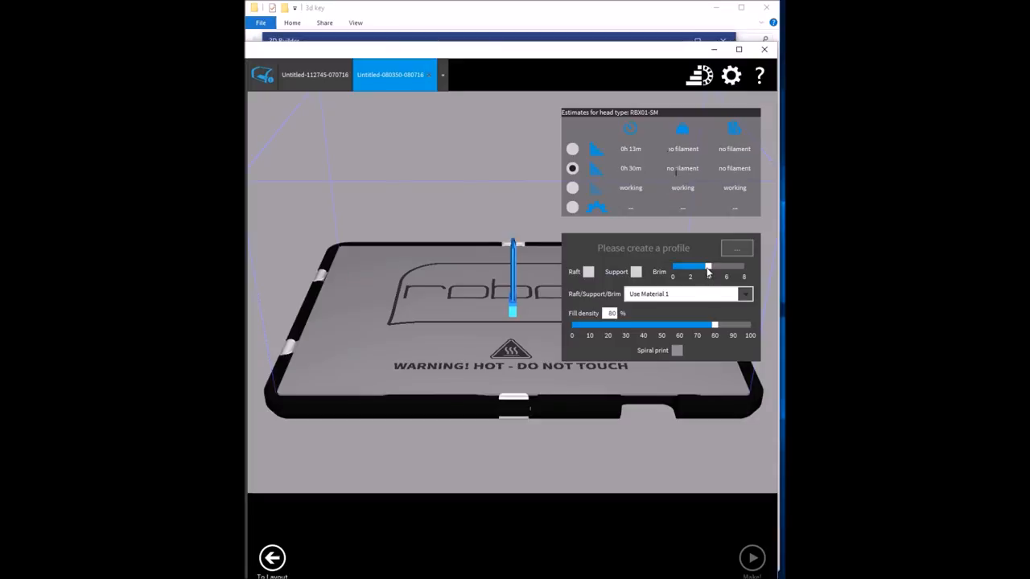